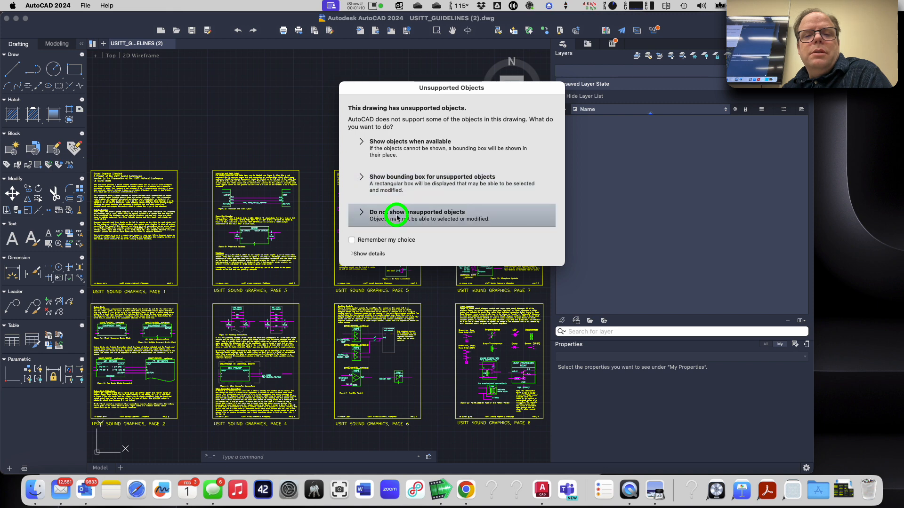
- Open the drawing without showing unsupported objects and widen its window to the full screen width
{"action": "left_click", "coordinate": [396, 218]}
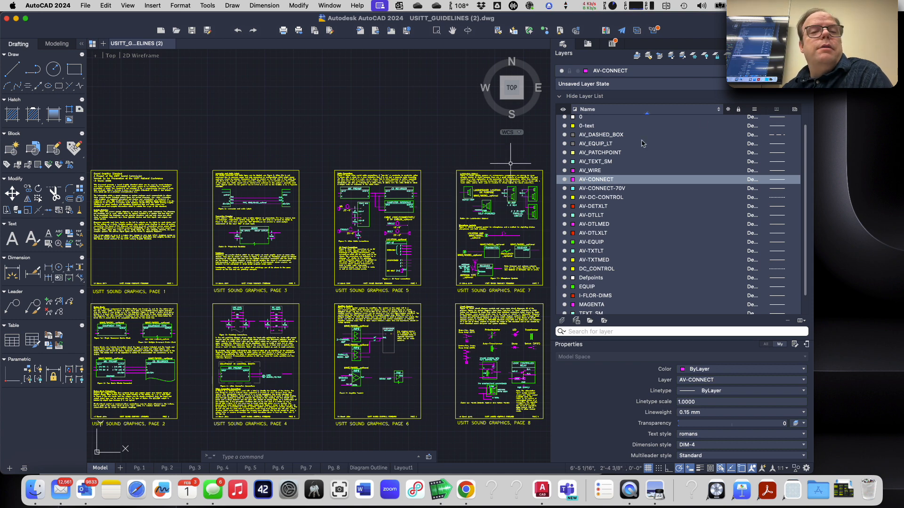
{"action": "left_click_drag", "start_coordinate": [813, 158], "coordinate": [903, 157]}
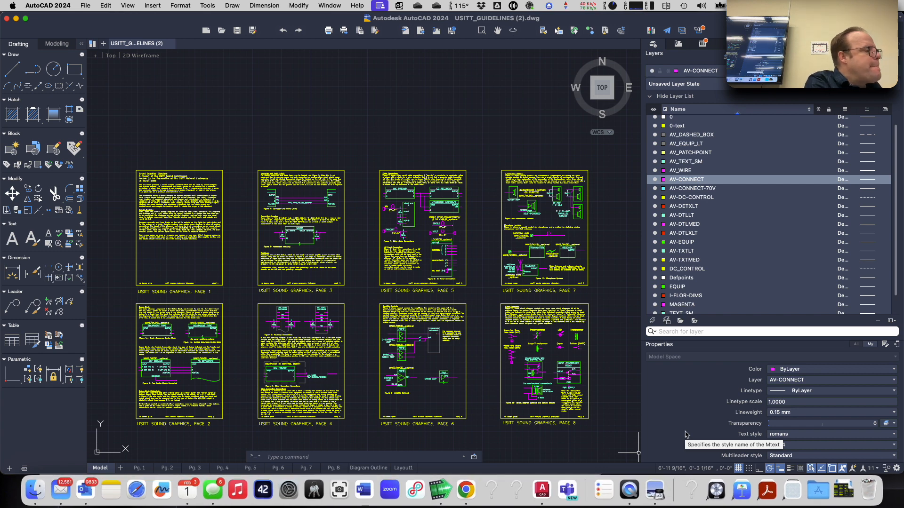
- Read the System Diagram Outline assignment instructions in Chrome and return to AutoCAD
{"action": "key", "text": "super+Tab"}
{"action": "key", "text": "super+Tab"}
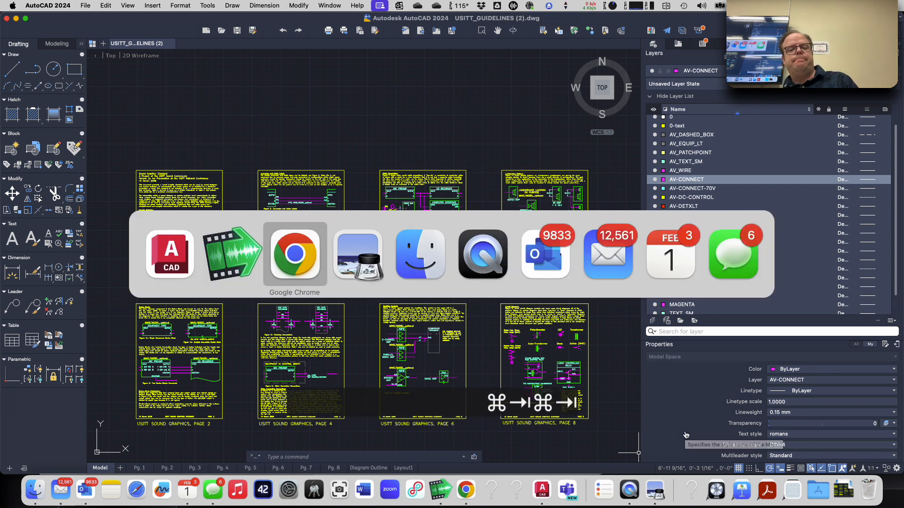
{"action": "left_click", "coordinate": [678, 412]}
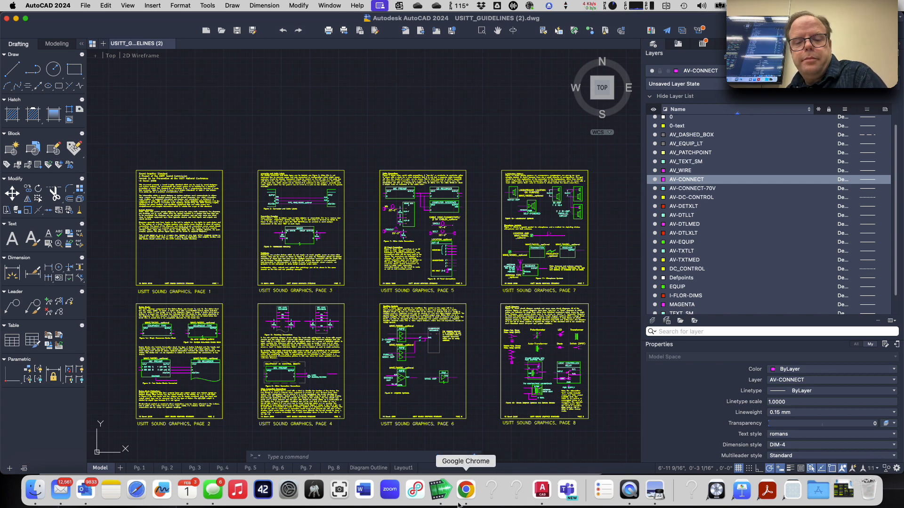
{"action": "left_click", "coordinate": [465, 490]}
{"action": "scroll", "coordinate": [377, 366], "scroll_direction": "up", "scroll_amount": 2}
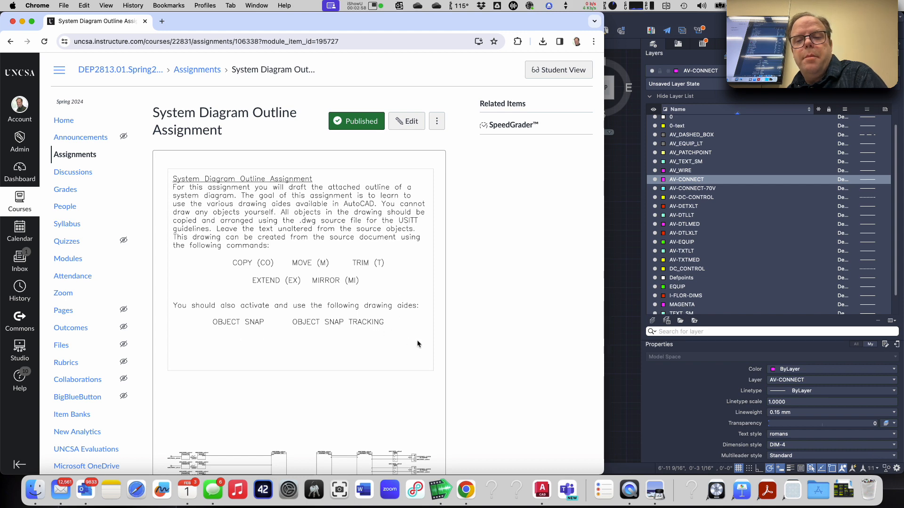
{"action": "left_click", "coordinate": [631, 307]}
{"action": "left_click", "coordinate": [625, 313]}
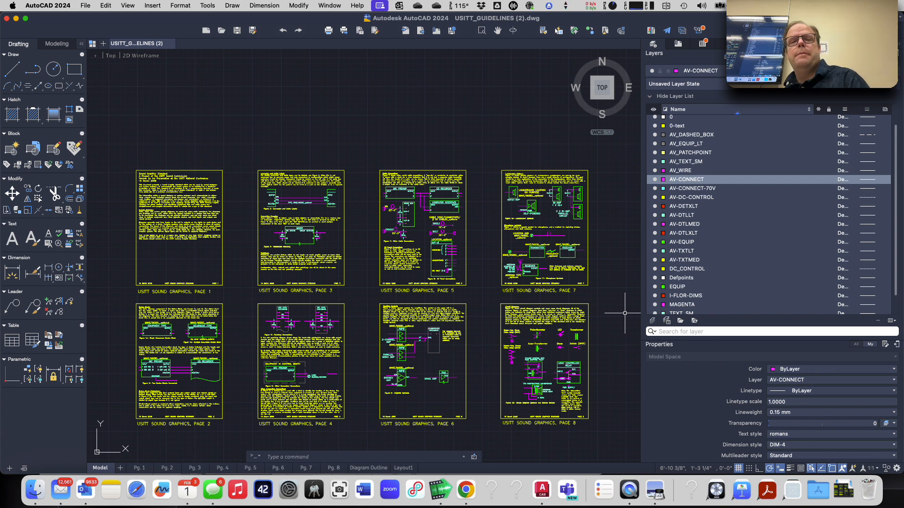
- Switch to Preview, enlarge SystemDiagramOutline_Example (5).png and its window, and examine the equipment, amplifier and loudspeaker connections
{"action": "key", "text": "super+Tab"}
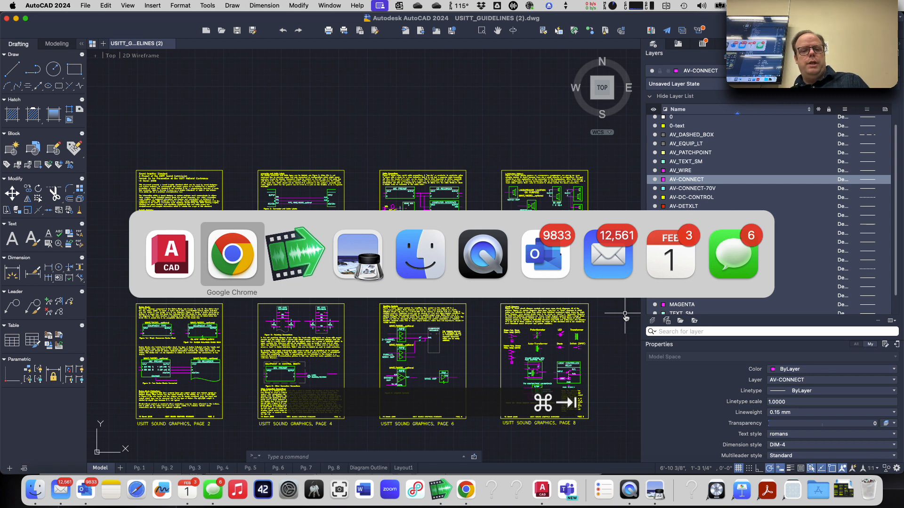
{"action": "key", "text": "super+Tab"}
{"action": "key", "text": "super+Tab"}
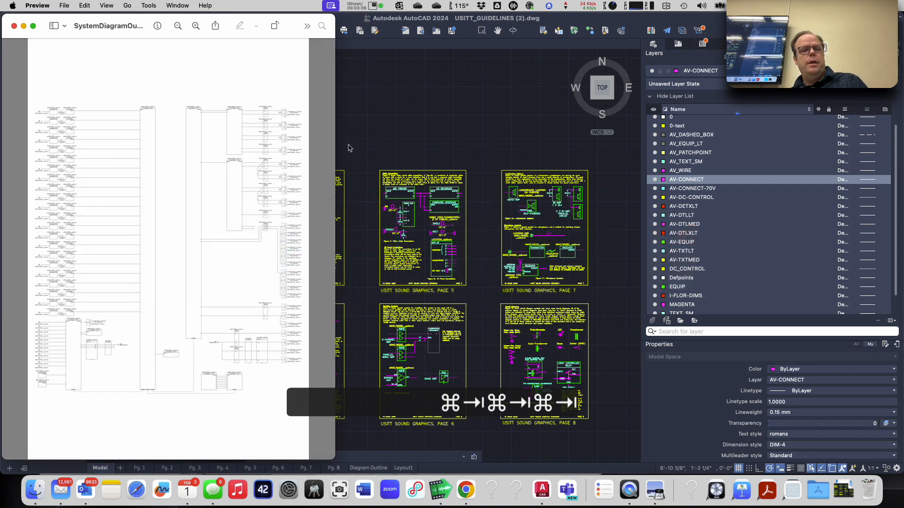
{"action": "left_click", "coordinate": [196, 26]}
{"action": "left_click", "coordinate": [197, 25]}
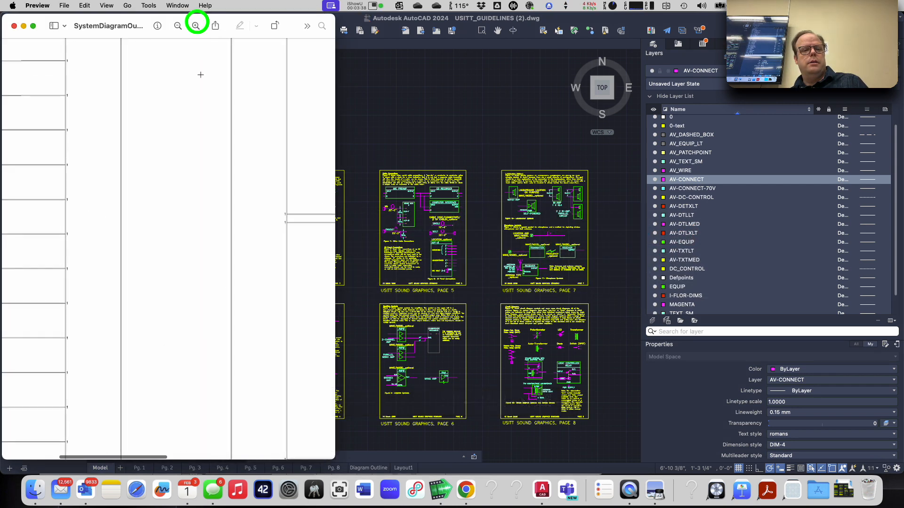
{"action": "left_click_drag", "start_coordinate": [335, 208], "coordinate": [842, 166]}
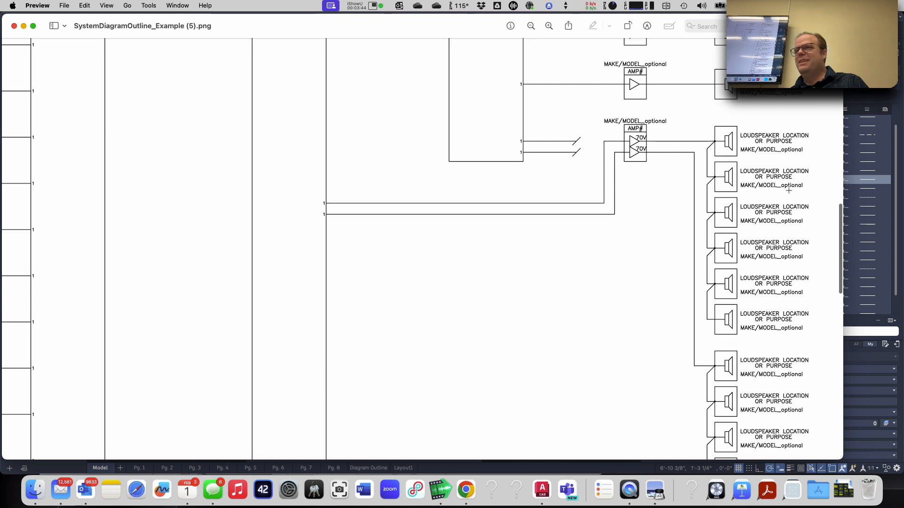
{"action": "scroll", "coordinate": [789, 190], "scroll_direction": "up", "scroll_amount": 5}
{"action": "scroll", "coordinate": [788, 190], "scroll_direction": "up", "scroll_amount": 15}
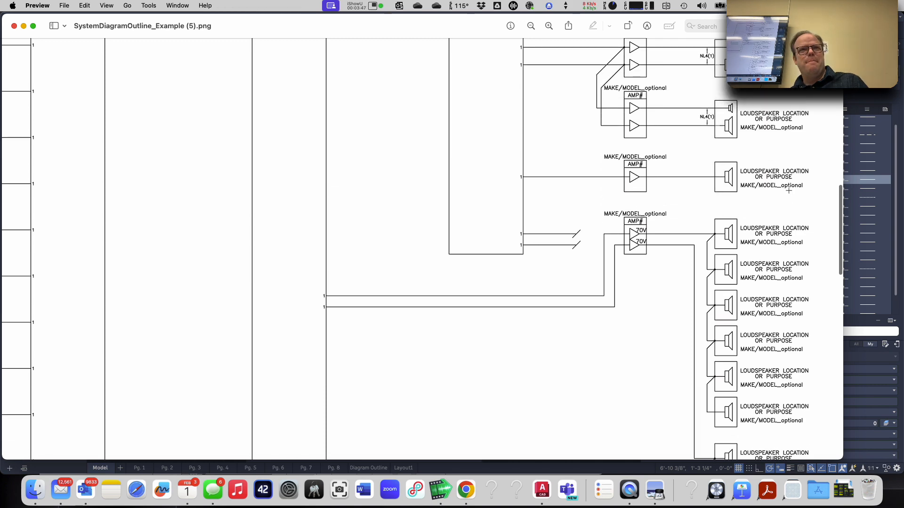
{"action": "scroll", "coordinate": [788, 190], "scroll_direction": "up", "scroll_amount": 6}
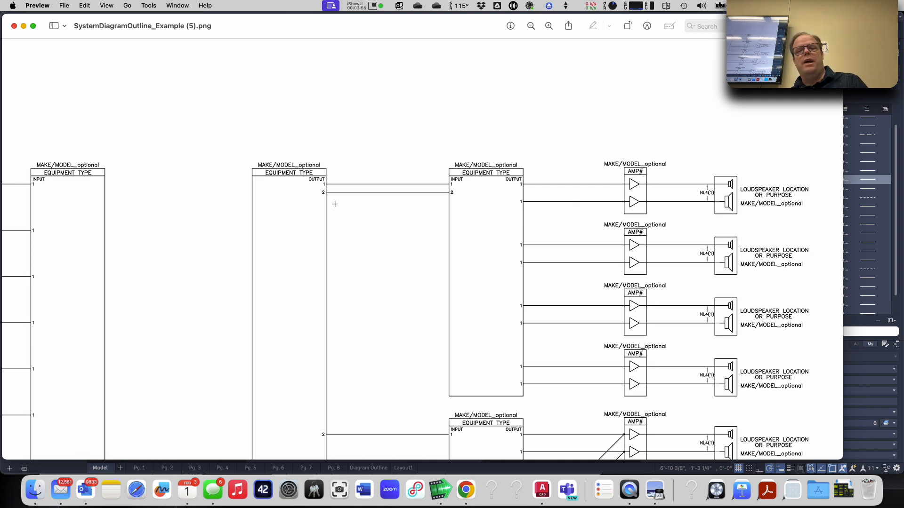
- Check the required commands and drawing aids on the Chrome assignment page and switch back to AutoCAD
{"action": "key", "text": "super+Tab"}
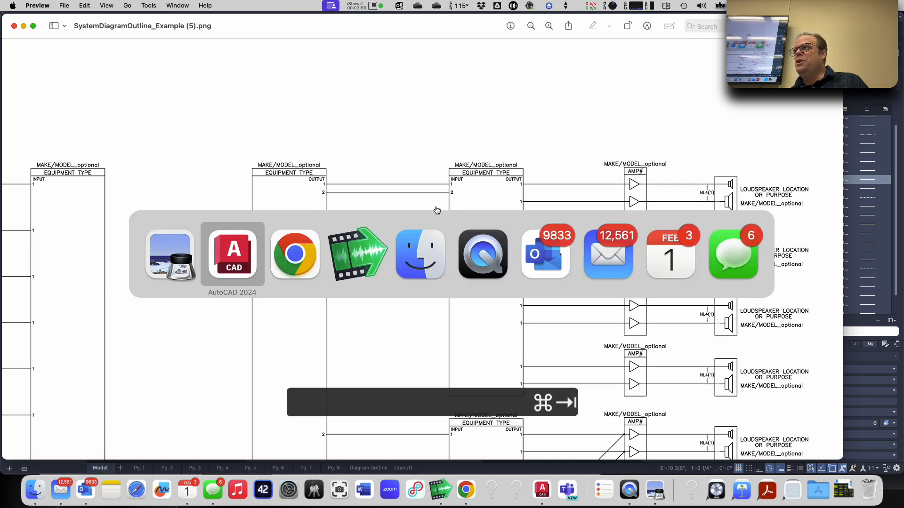
{"action": "key", "text": "super+shift+Tab"}
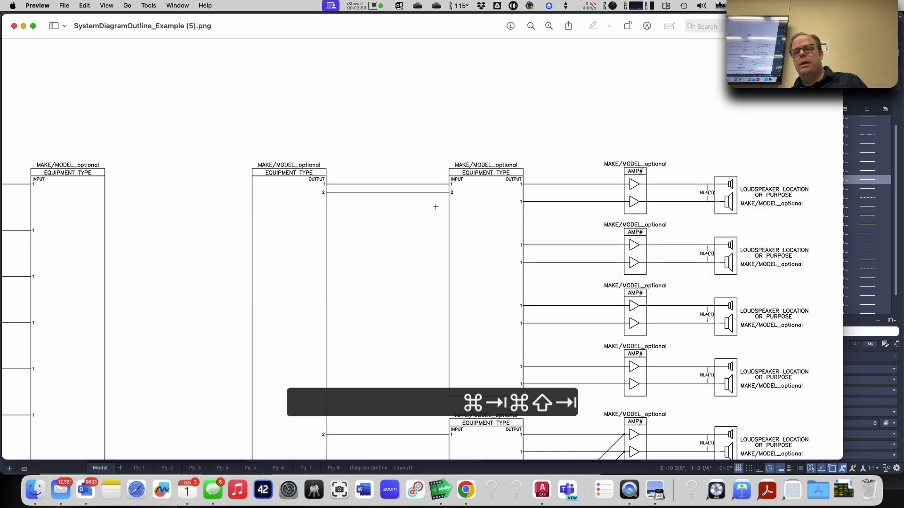
{"action": "key", "text": "super+Tab"}
{"action": "key", "text": "super+Tab"}
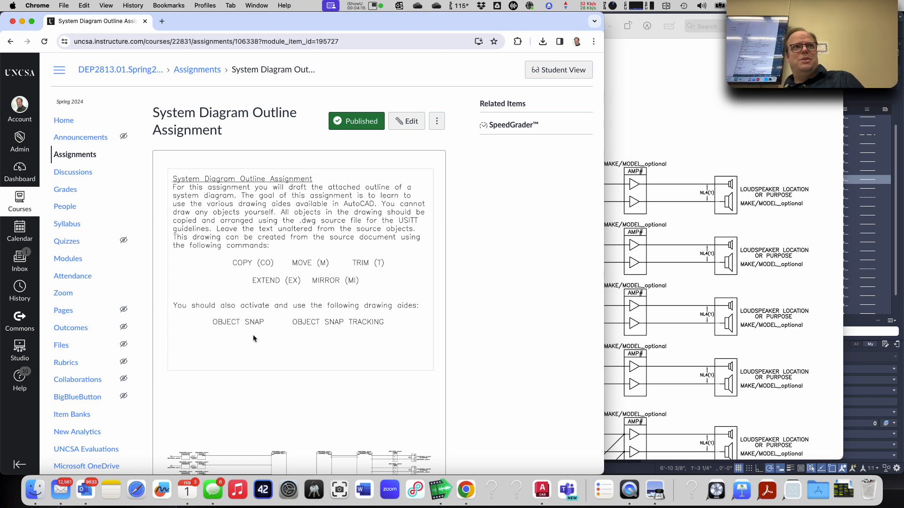
{"action": "key", "text": "super+Tab"}
{"action": "key", "text": "super+Tab"}
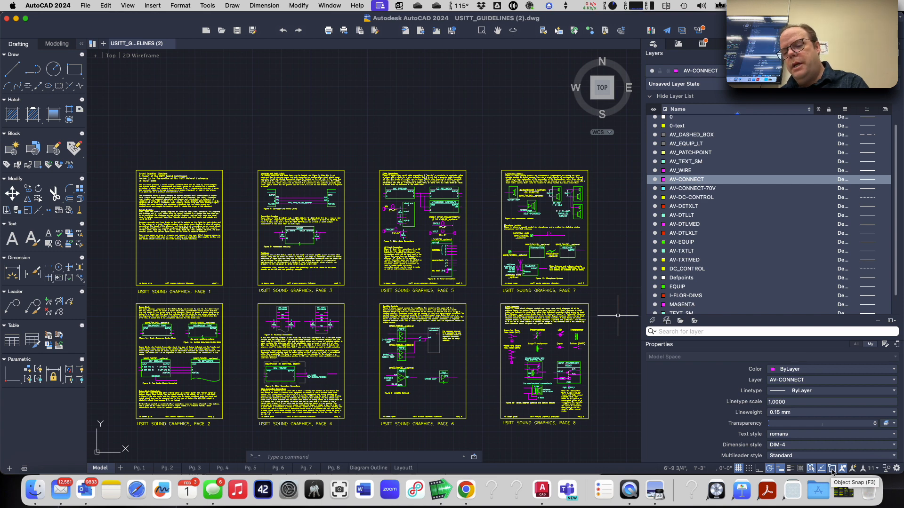
- Add Quadrant to the active object snap modes and review the remaining snap options
{"action": "left_click", "coordinate": [832, 472]}
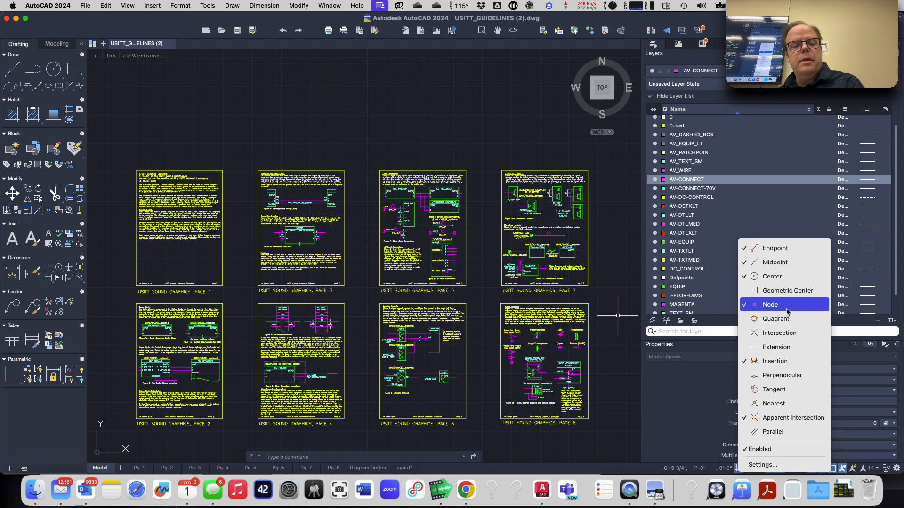
{"action": "left_click", "coordinate": [755, 320]}
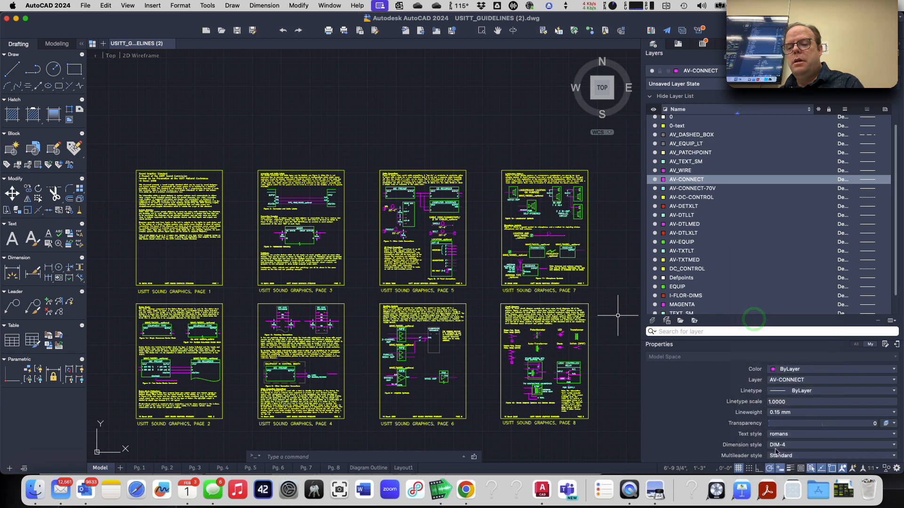
{"action": "left_click", "coordinate": [831, 469]}
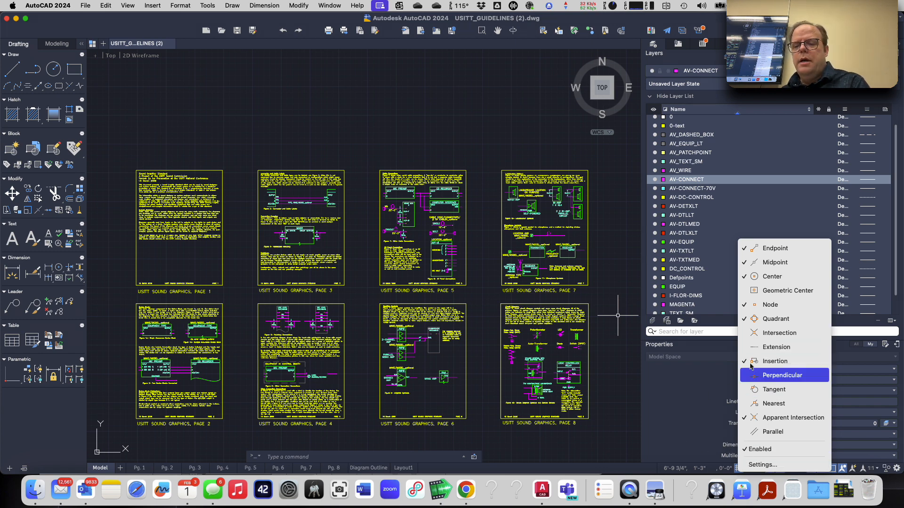
{"action": "left_click", "coordinate": [677, 409]}
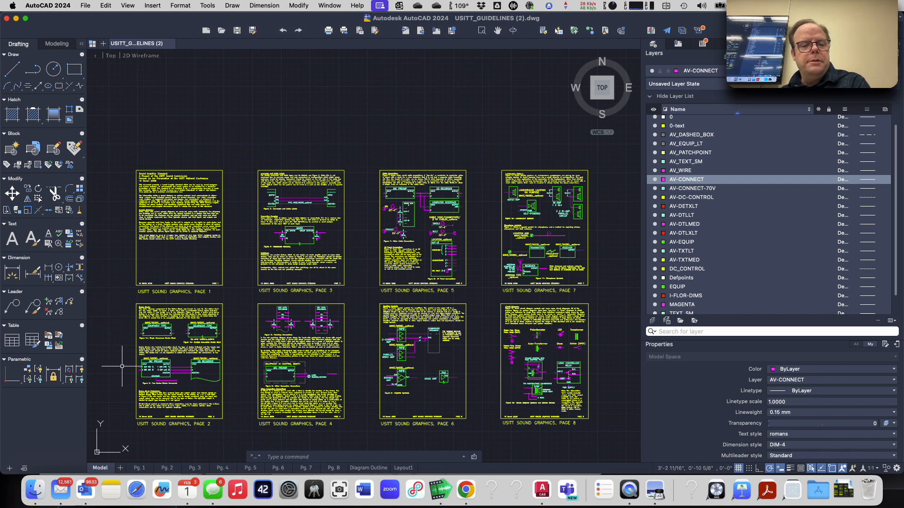
- Window-select the whole Figure 1a device block on page 2 without its caption, and clear the selection
{"action": "scroll", "coordinate": [121, 363], "scroll_direction": "up", "scroll_amount": 2}
{"action": "scroll", "coordinate": [132, 335], "scroll_direction": "up", "scroll_amount": 5}
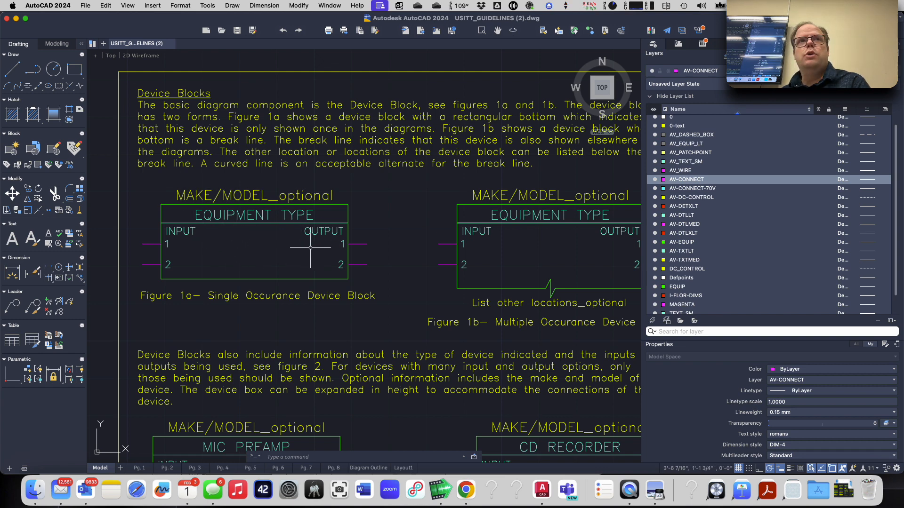
{"action": "left_click", "coordinate": [128, 178]}
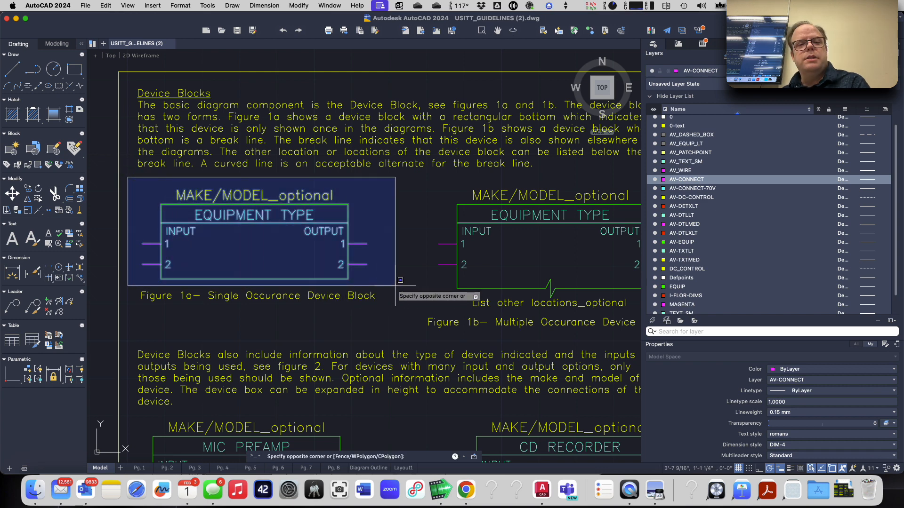
{"action": "left_click", "coordinate": [400, 280]}
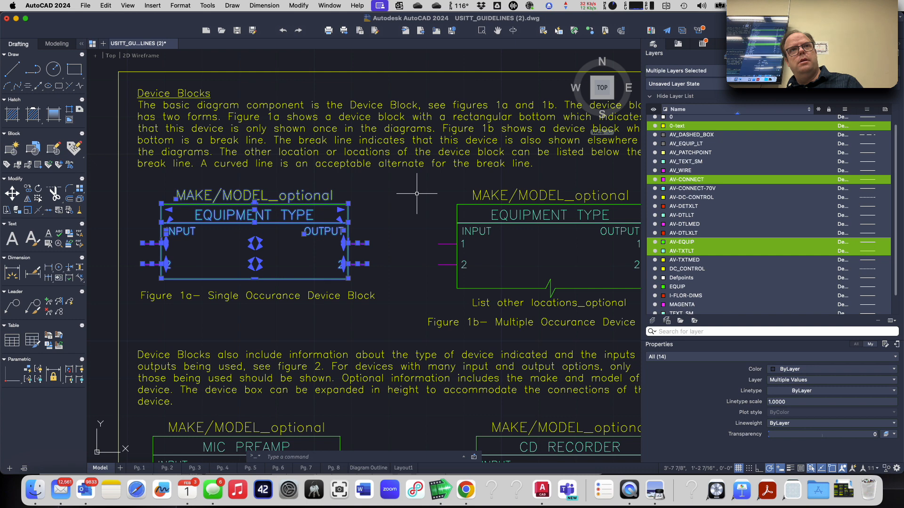
{"action": "key", "text": "Escape"}
{"action": "key", "text": "Escape"}
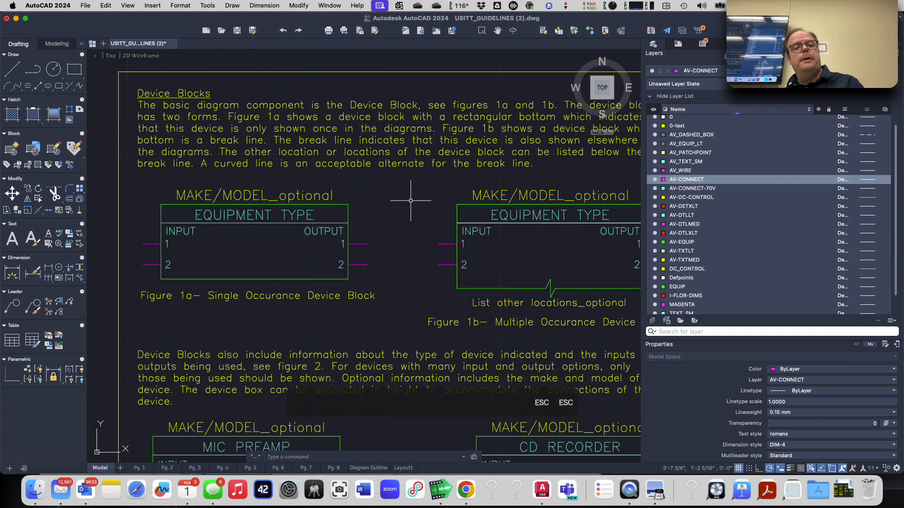
- Copy the Figure 1a device block by its upper-left corner endpoint to empty space about 1'-4 15/16" straight below, under page 2
{"action": "left_click", "coordinate": [130, 179]}
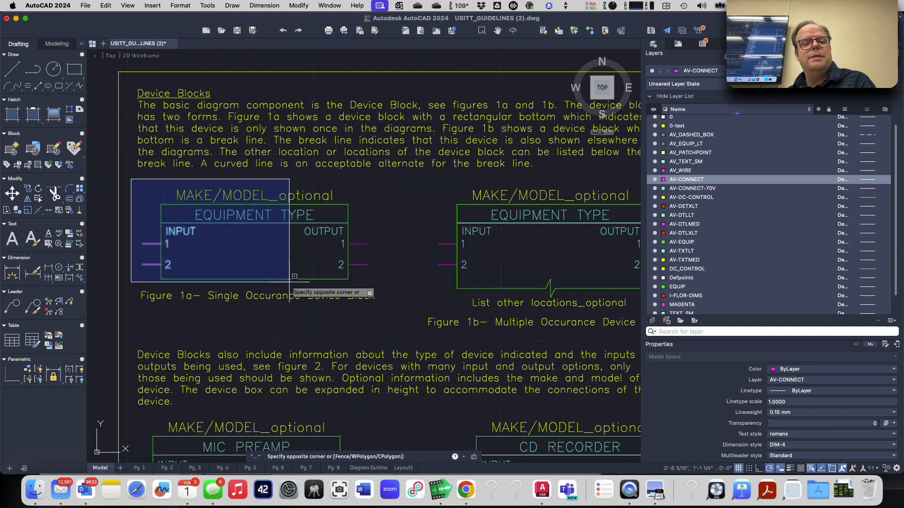
{"action": "left_click", "coordinate": [387, 285]}
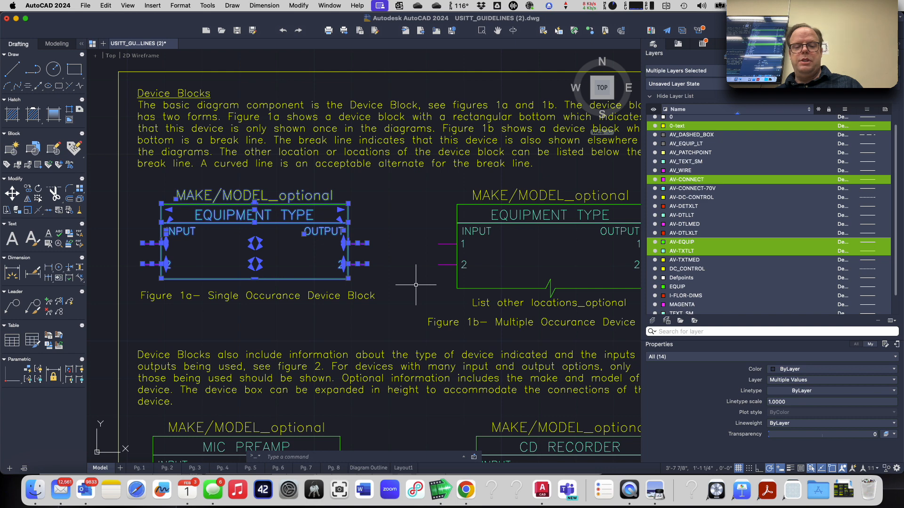
{"action": "type", "text": "co"}
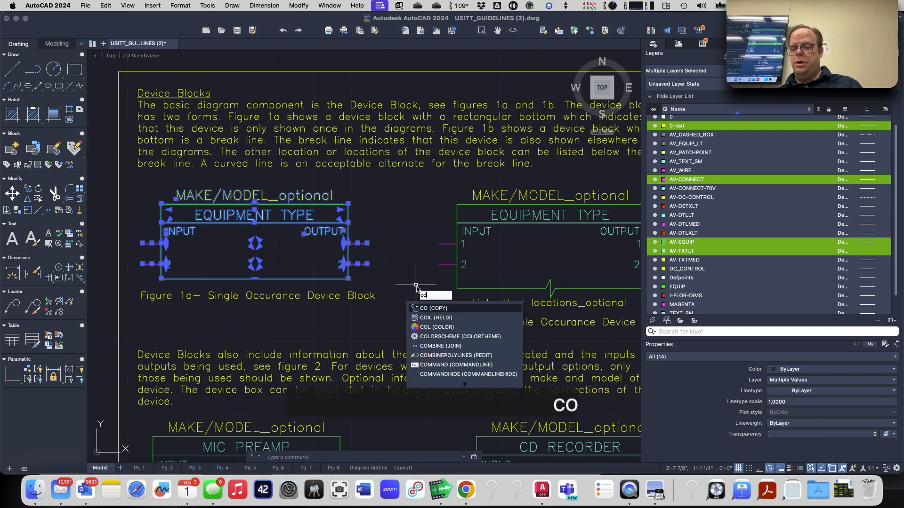
{"action": "key", "text": "Return"}
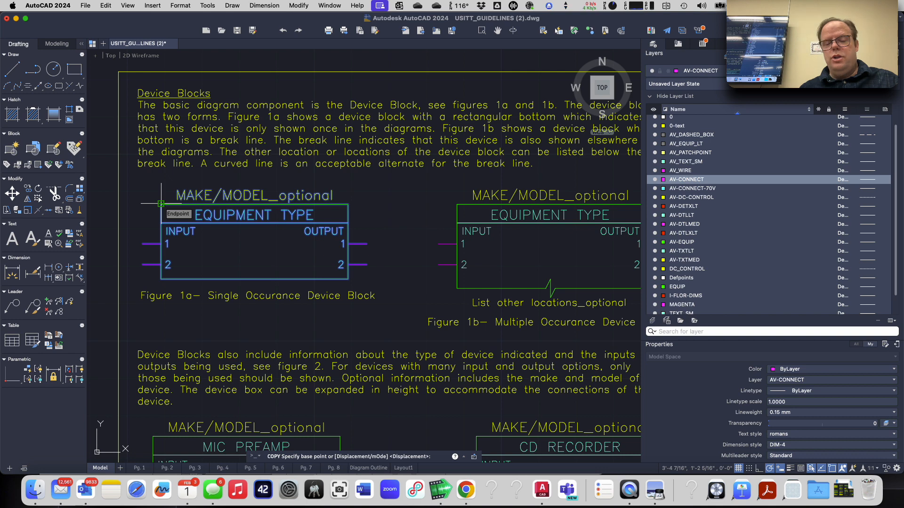
{"action": "left_click", "coordinate": [161, 204]}
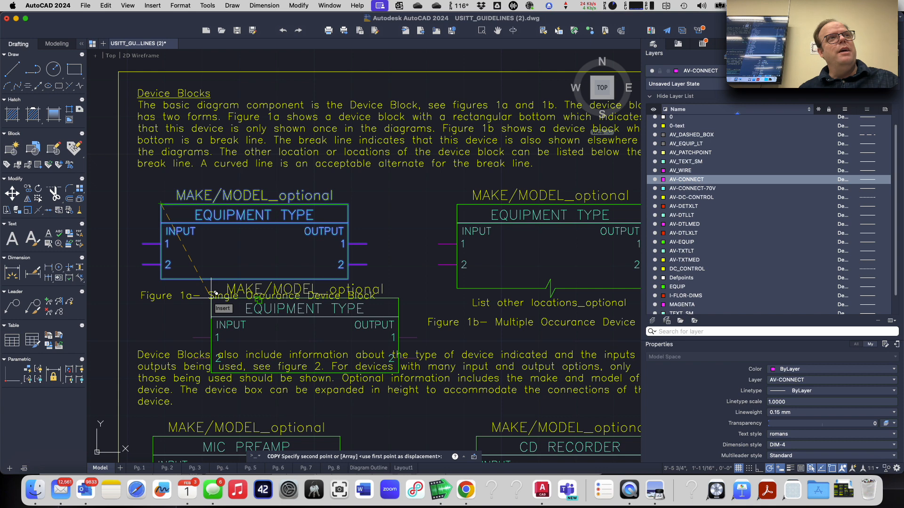
{"action": "scroll", "coordinate": [215, 293], "scroll_direction": "down", "scroll_amount": 3}
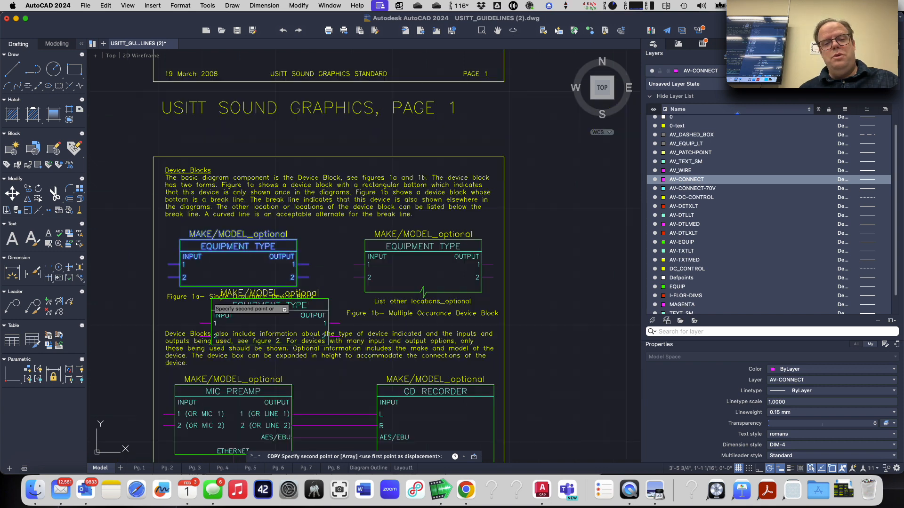
{"action": "scroll", "coordinate": [215, 294], "scroll_direction": "down", "scroll_amount": 4}
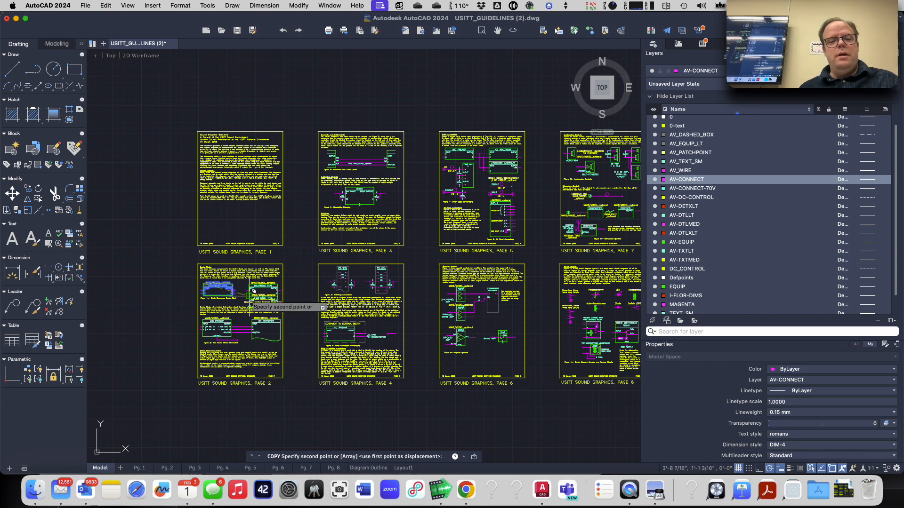
{"action": "scroll", "coordinate": [250, 302], "scroll_direction": "up", "scroll_amount": 3}
{"action": "middle_click_drag", "start_coordinate": [250, 303], "coordinate": [301, 13]}
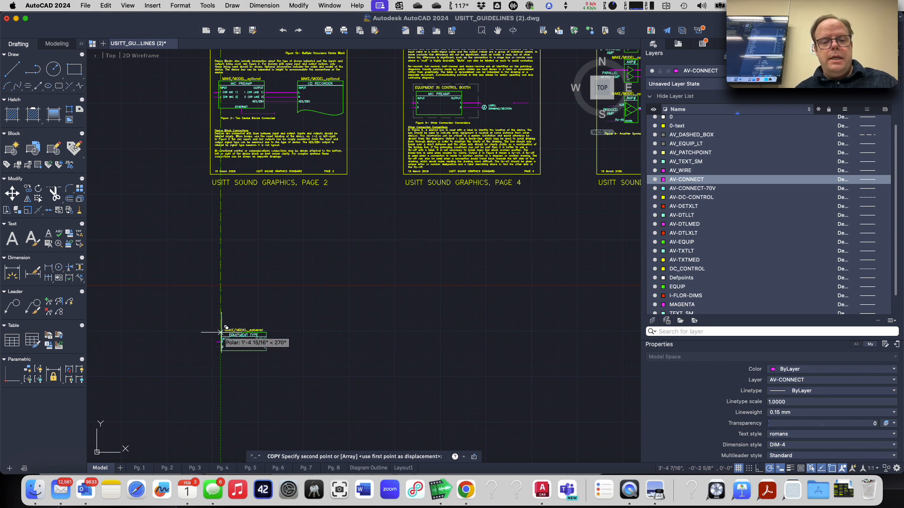
{"action": "left_click", "coordinate": [221, 333]}
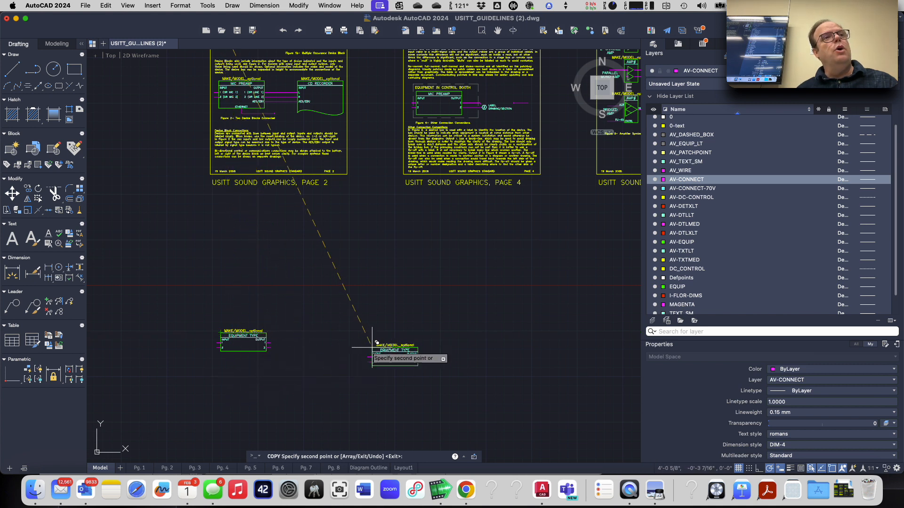
{"action": "right_click", "coordinate": [228, 366]}
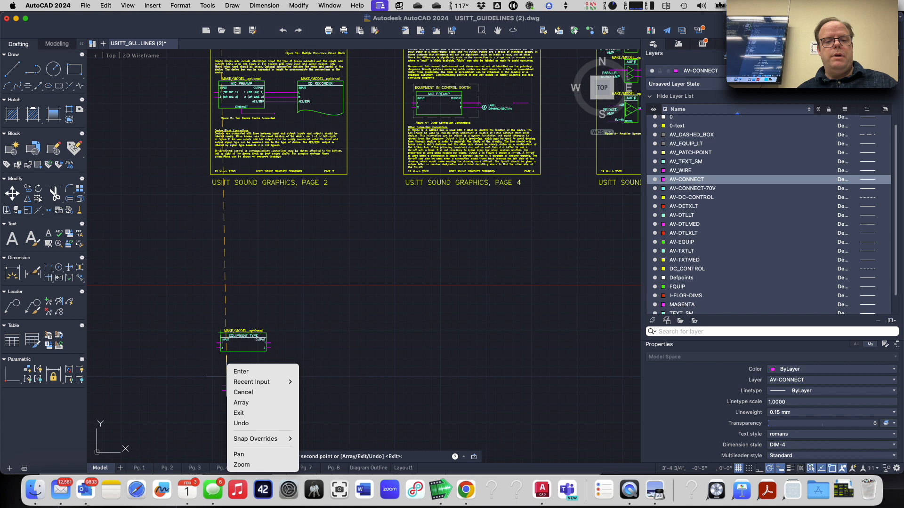
{"action": "key", "text": "Escape"}
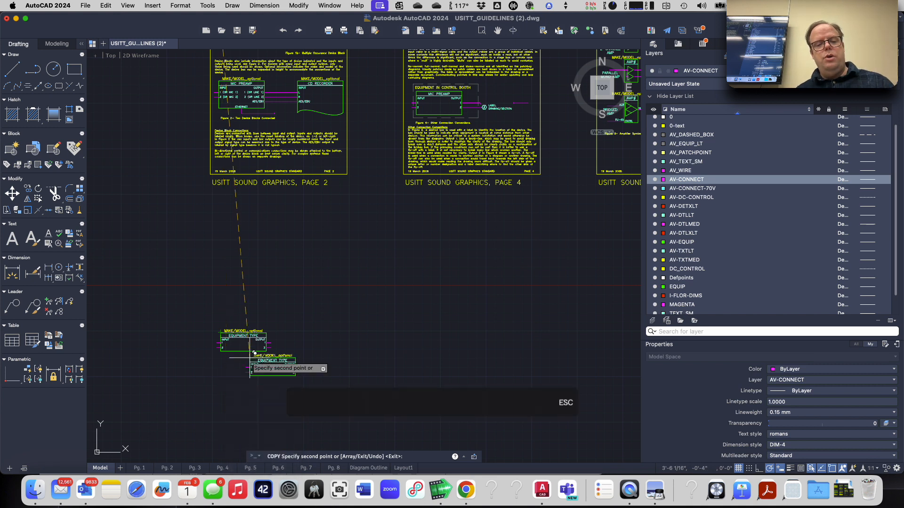
- End the copying, examine the tall equipment blocks and their connection lines in the example diagram in Preview, and return to AutoCAD
{"action": "key", "text": "Return"}
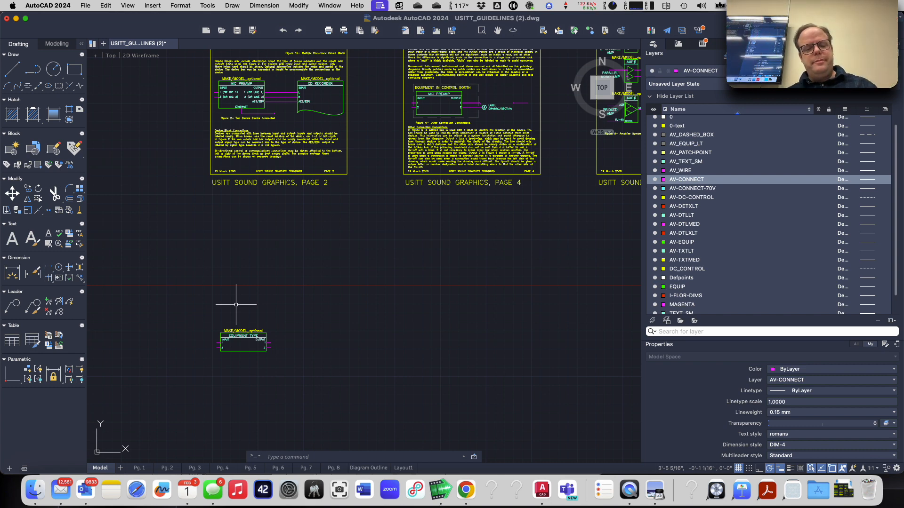
{"action": "key", "text": "super+Tab"}
{"action": "key", "text": "super+Tab"}
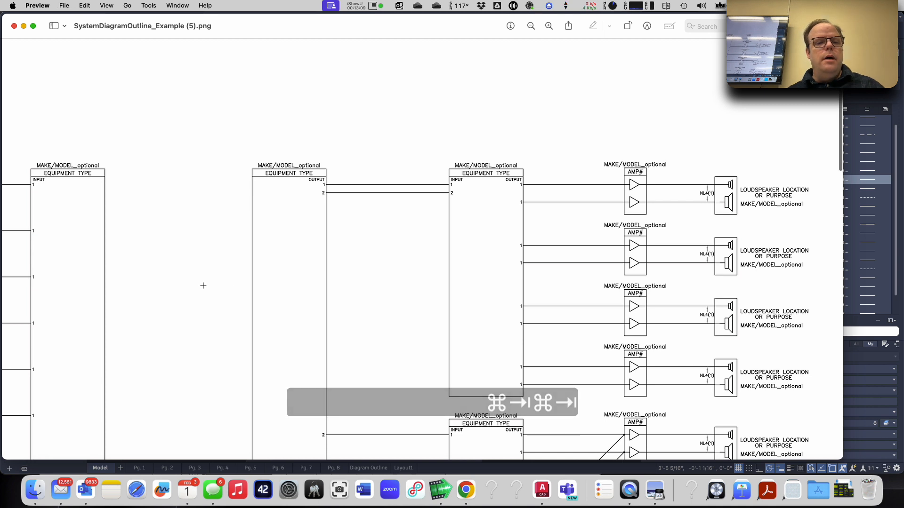
{"action": "scroll", "coordinate": [139, 284], "scroll_direction": "left", "scroll_amount": 10}
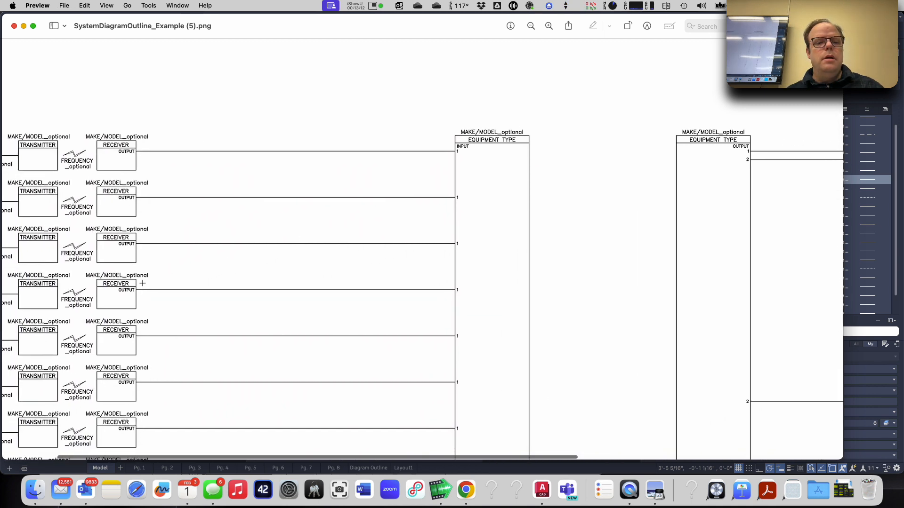
{"action": "scroll", "coordinate": [142, 283], "scroll_direction": "right", "scroll_amount": 2}
{"action": "scroll", "coordinate": [142, 283], "scroll_direction": "down", "scroll_amount": 1}
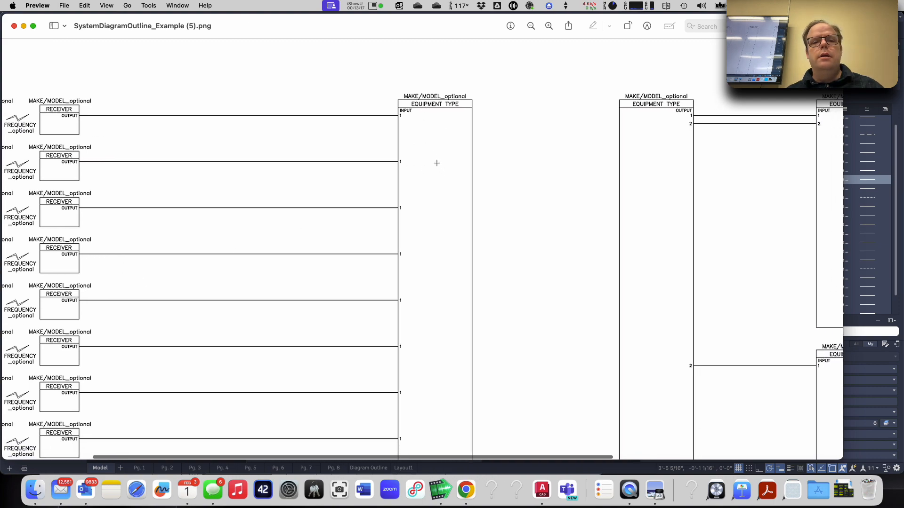
{"action": "scroll", "coordinate": [437, 163], "scroll_direction": "down", "scroll_amount": 5}
{"action": "scroll", "coordinate": [437, 163], "scroll_direction": "down", "scroll_amount": 2}
{"action": "scroll", "coordinate": [437, 163], "scroll_direction": "right", "scroll_amount": 1}
{"action": "scroll", "coordinate": [436, 163], "scroll_direction": "up", "scroll_amount": 3}
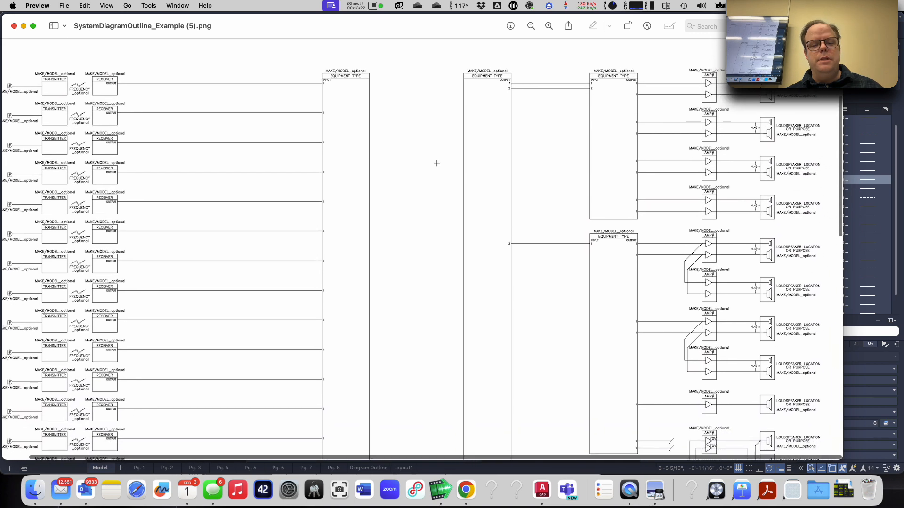
{"action": "key", "text": "super+Tab"}
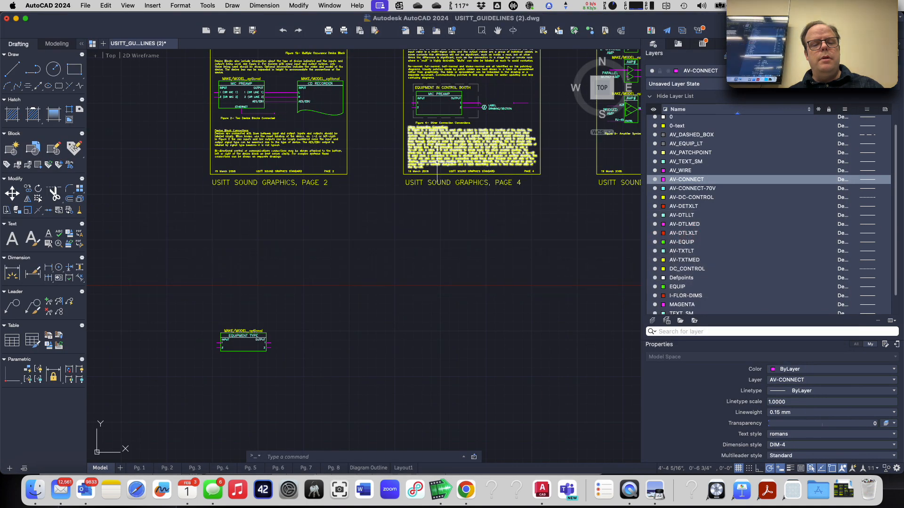
- Check the allowed commands on the assignment page in Chrome and switch back to AutoCAD
{"action": "key", "text": "super+Tab"}
{"action": "key", "text": "super+Tab"}
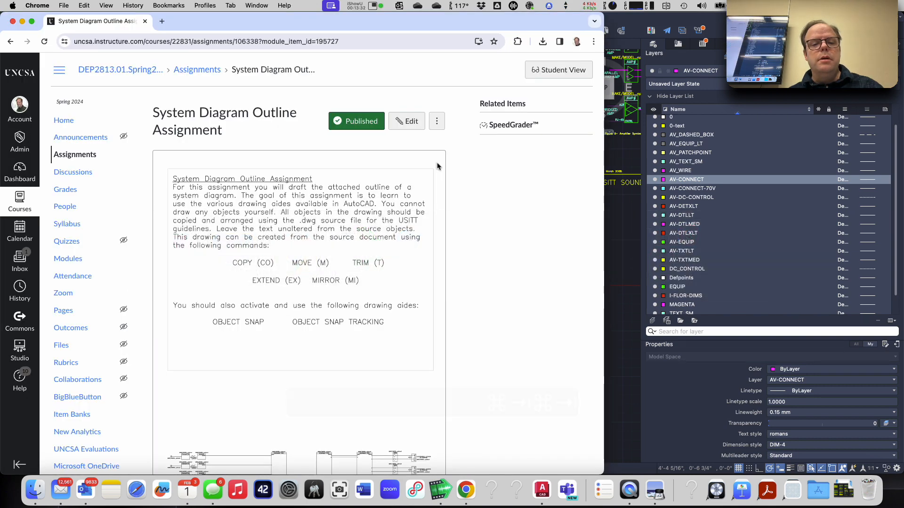
{"action": "key", "text": "super+Tab"}
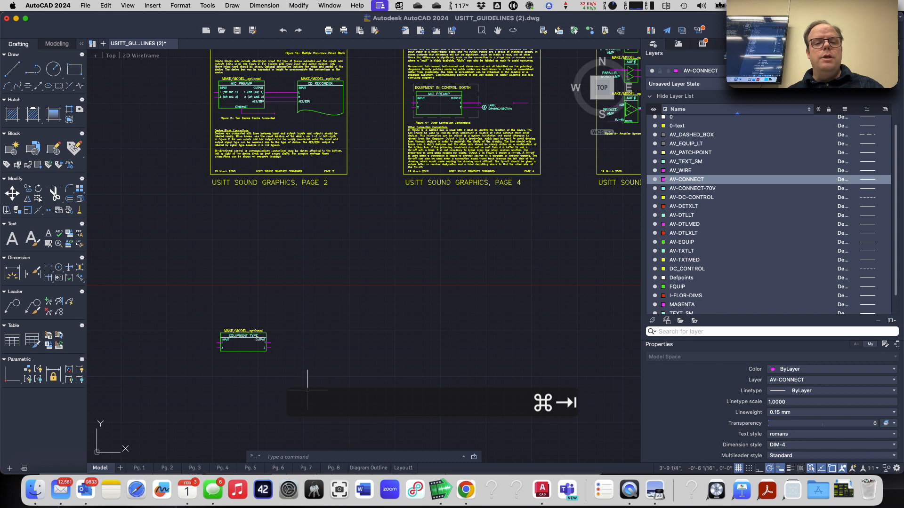
- Try stretching the copied device block's green outline by its bottom midpoint, and explode the outline into separate lines
{"action": "scroll", "coordinate": [236, 368], "scroll_direction": "up", "scroll_amount": 7}
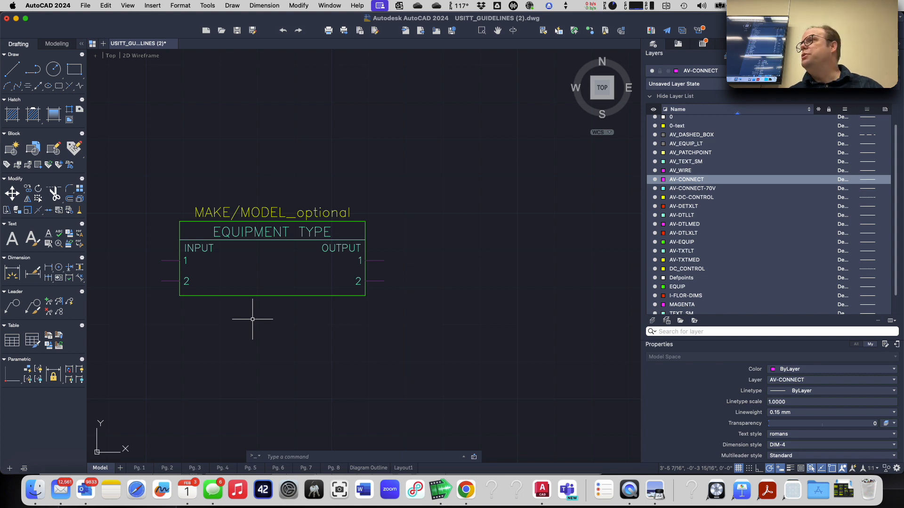
{"action": "left_click", "coordinate": [267, 296]}
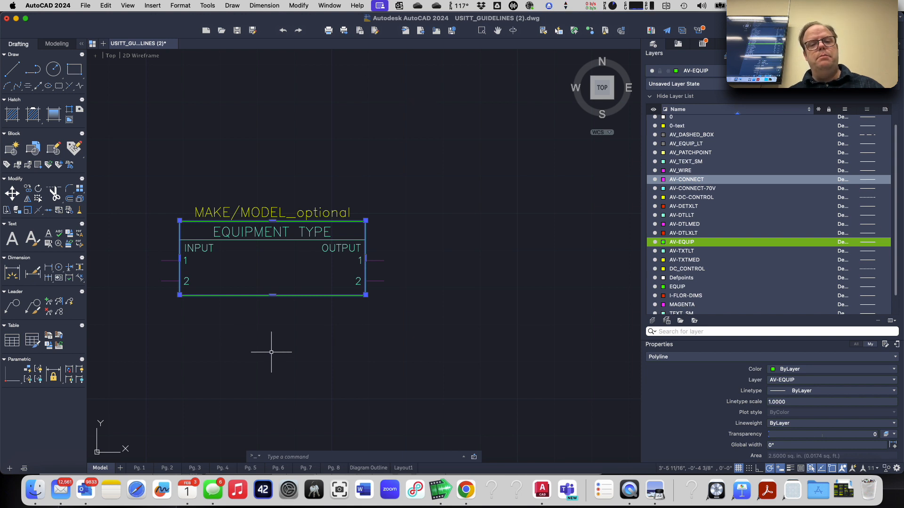
{"action": "left_click", "coordinate": [286, 268]}
{"action": "left_click", "coordinate": [283, 276]}
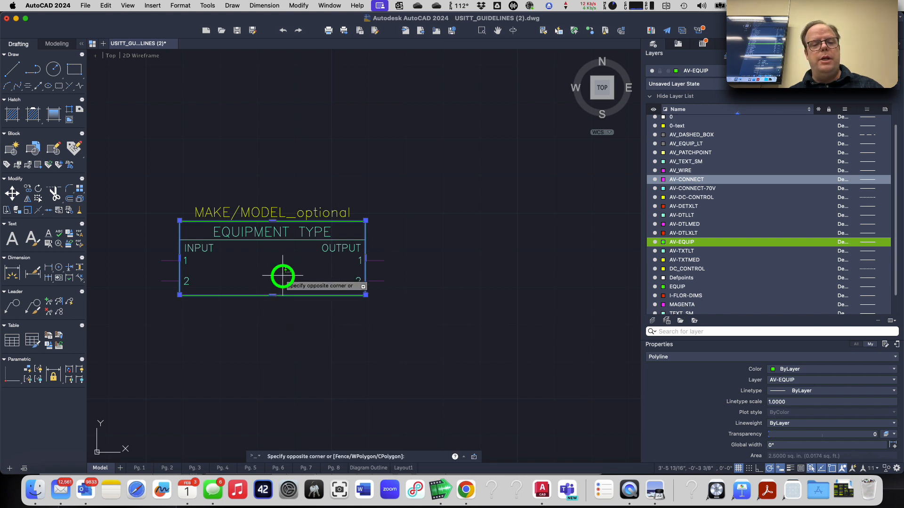
{"action": "left_click", "coordinate": [273, 295]}
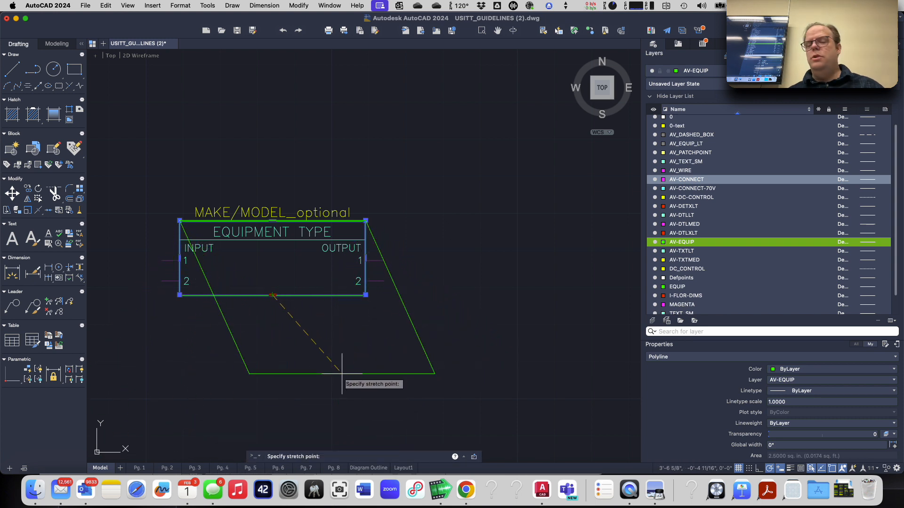
{"action": "key", "text": "Escape"}
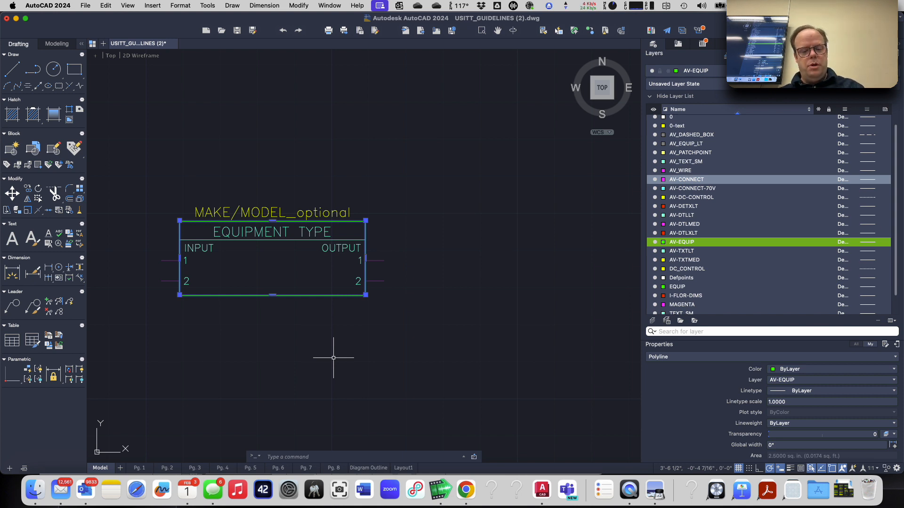
{"action": "type", "text": "explode"}
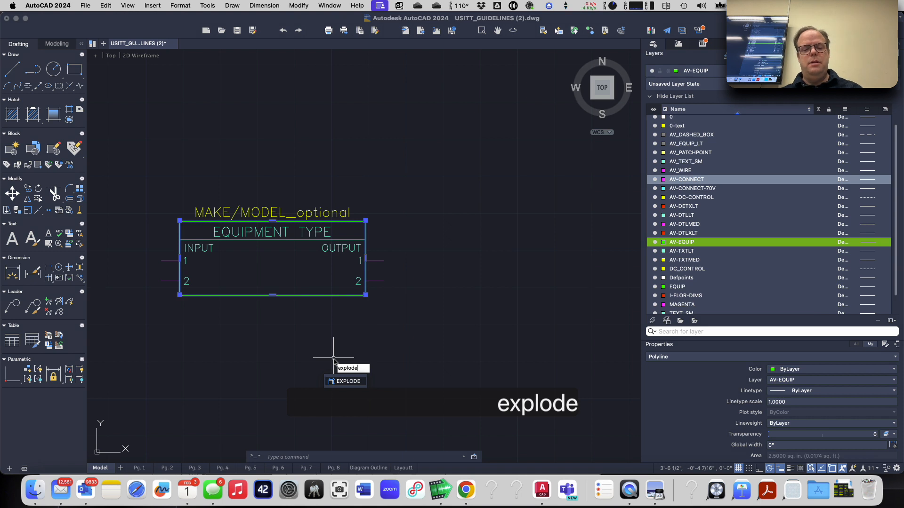
{"action": "key", "text": "Return"}
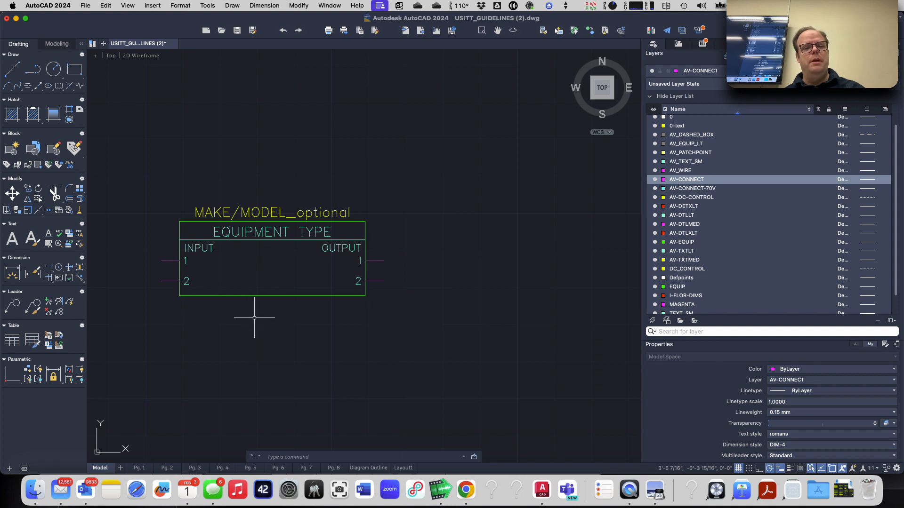
- Select the exploded outline's edge lines one at a time to check that they are separate, clearing each selection
{"action": "left_click", "coordinate": [265, 296]}
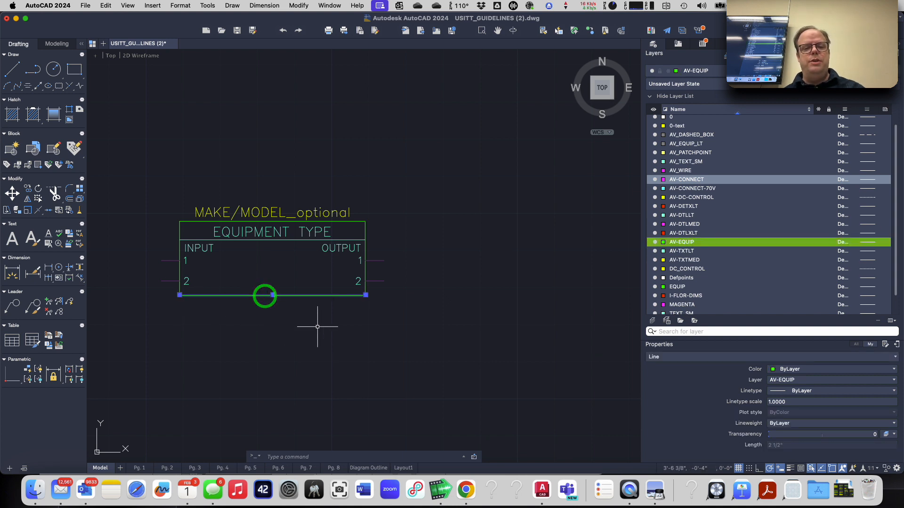
{"action": "key", "text": "Escape"}
{"action": "key", "text": "Escape"}
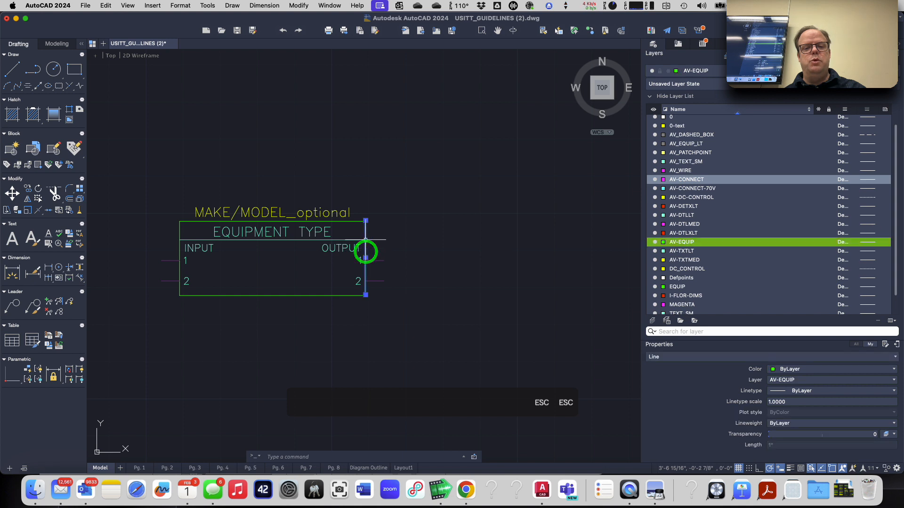
{"action": "left_click", "coordinate": [357, 222]}
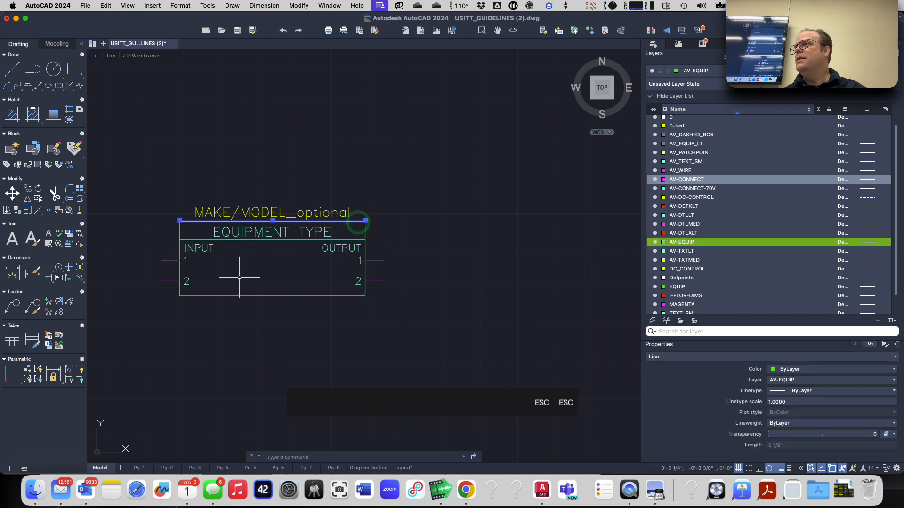
{"action": "key", "text": "Escape"}
{"action": "left_click", "coordinate": [180, 253]}
{"action": "key", "text": "Escape"}
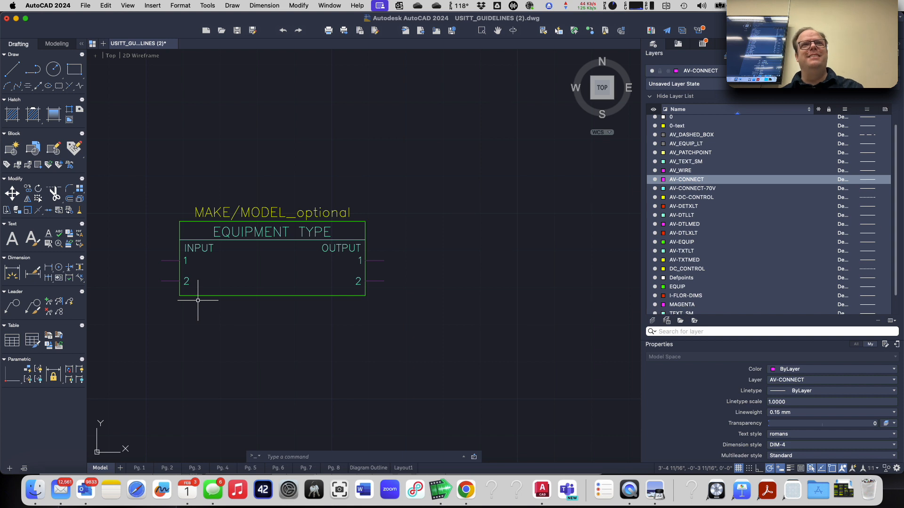
{"action": "scroll", "coordinate": [272, 352], "scroll_direction": "down", "scroll_amount": 4}
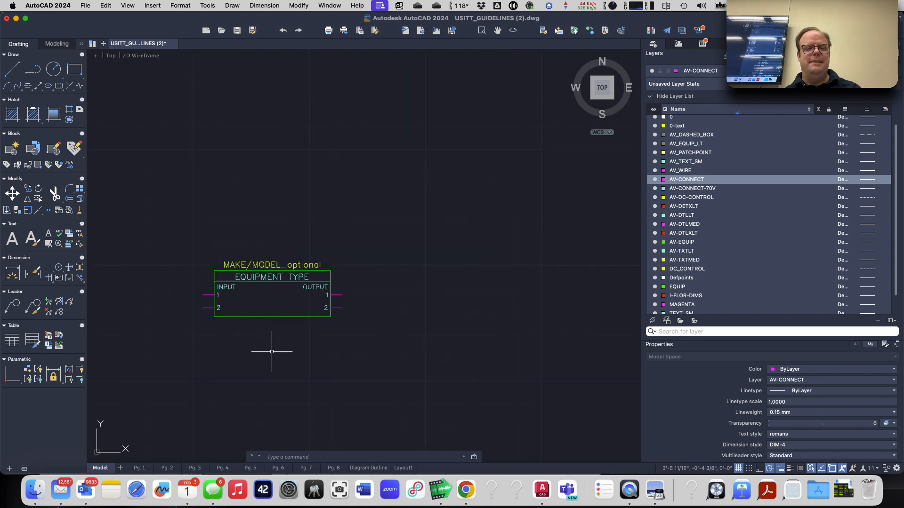
{"action": "middle_click_drag", "start_coordinate": [271, 352], "coordinate": [314, 191]}
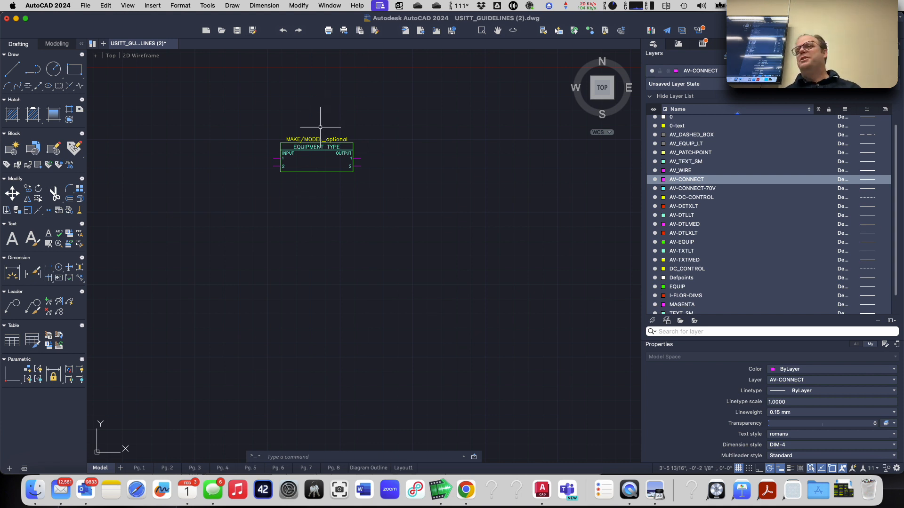
{"action": "scroll", "coordinate": [320, 127], "scroll_direction": "up", "scroll_amount": 4}
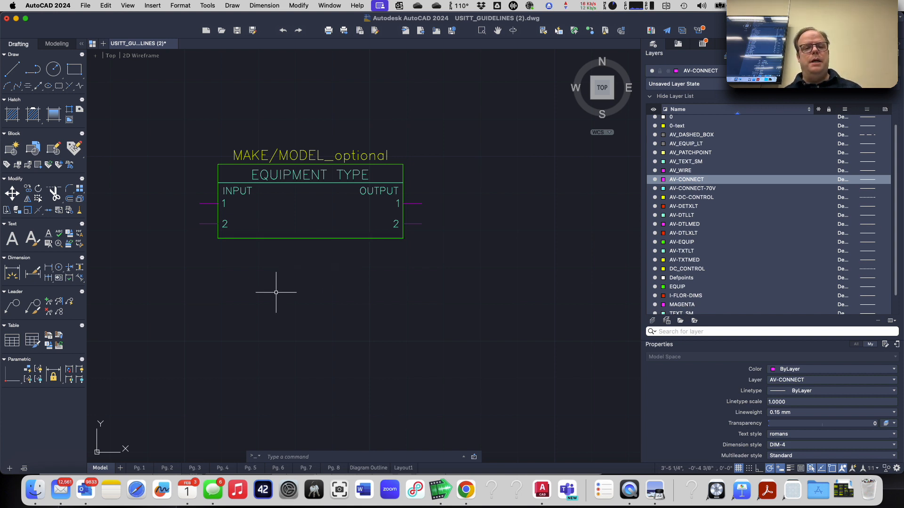
{"action": "scroll", "coordinate": [277, 292], "scroll_direction": "down", "scroll_amount": 1}
{"action": "scroll", "coordinate": [276, 292], "scroll_direction": "up", "scroll_amount": 1}
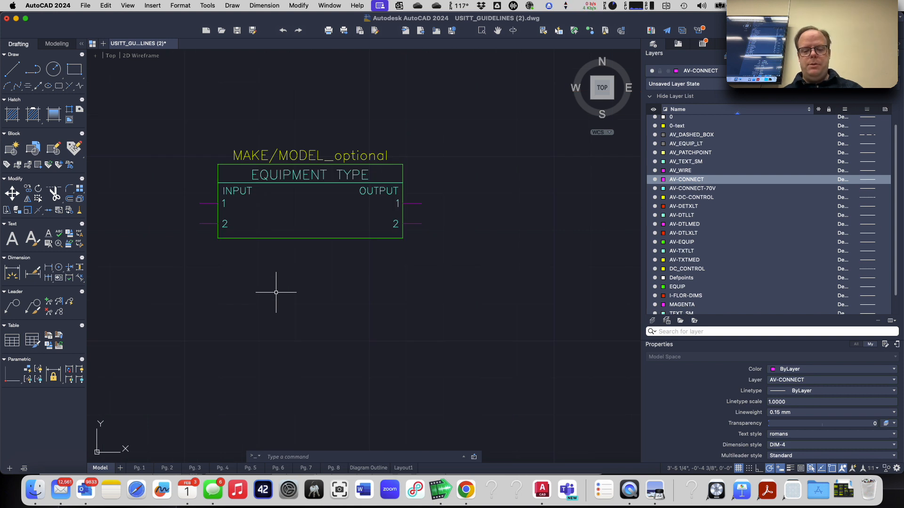
{"action": "type", "text": "move"}
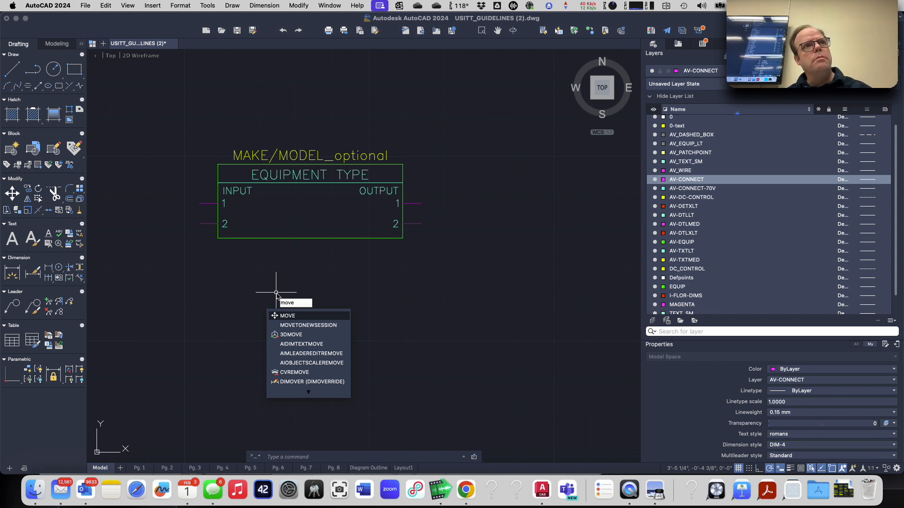
{"action": "key", "text": "Escape"}
{"action": "key", "text": "Escape"}
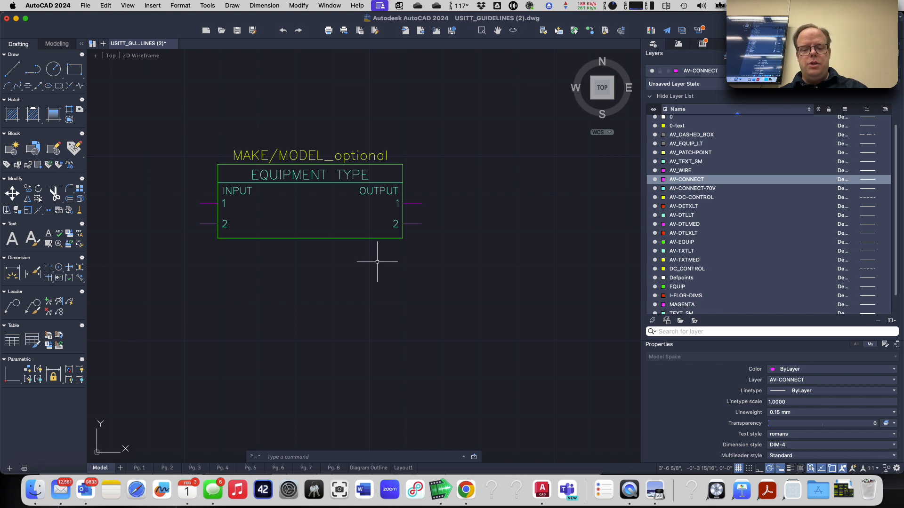
- Move the copied block's bottom outline line from its midpoint straight down by more than 10 inches
{"action": "type", "text": "move"}
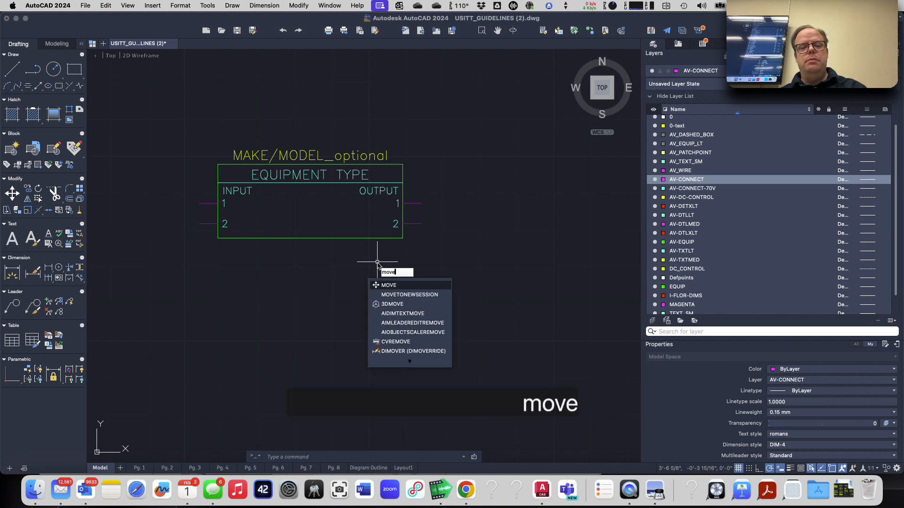
{"action": "key", "text": "Return"}
{"action": "key", "text": "super+Tab"}
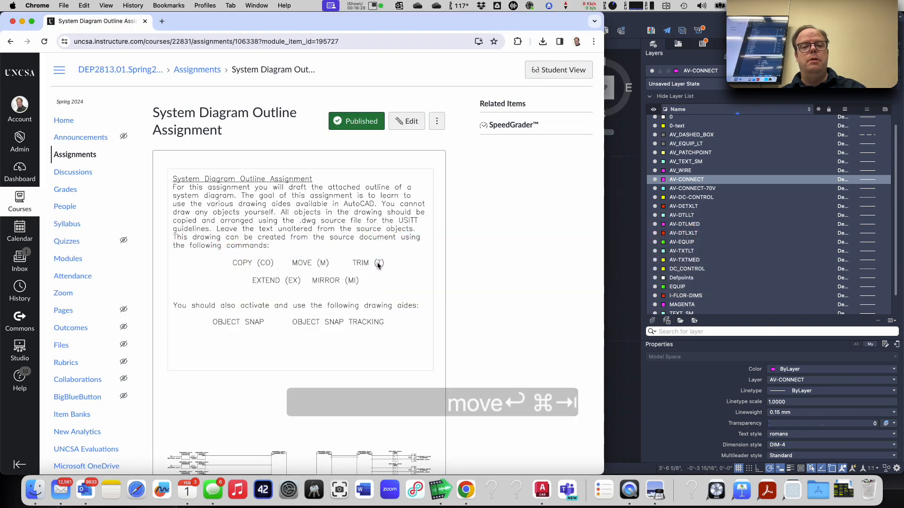
{"action": "key", "text": "super+Tab"}
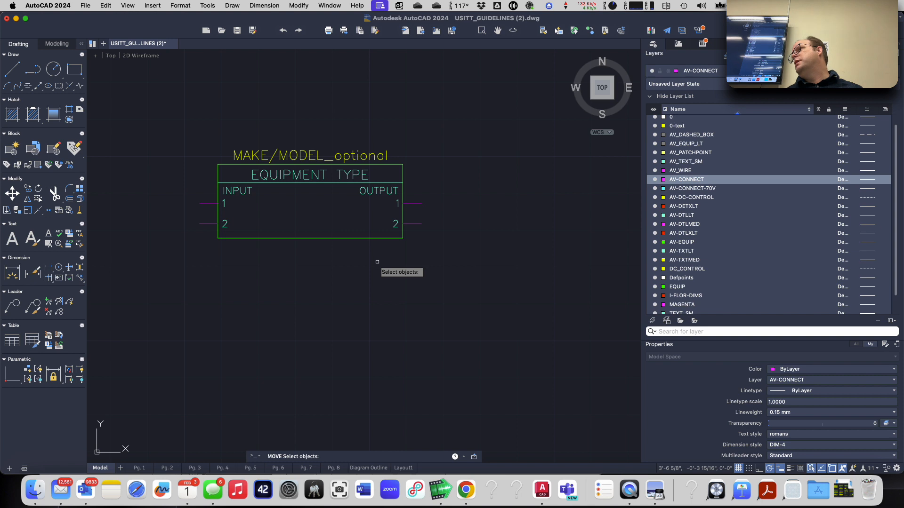
{"action": "left_click", "coordinate": [350, 256]}
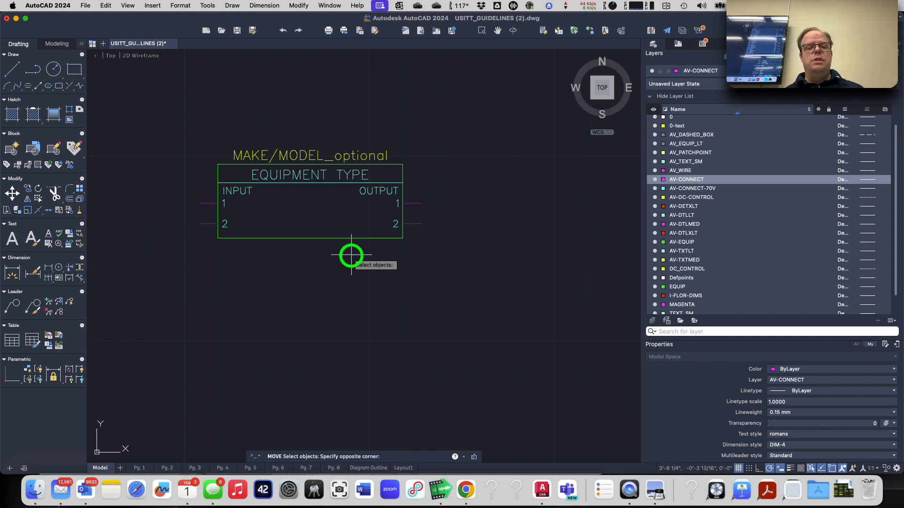
{"action": "left_click", "coordinate": [309, 228]}
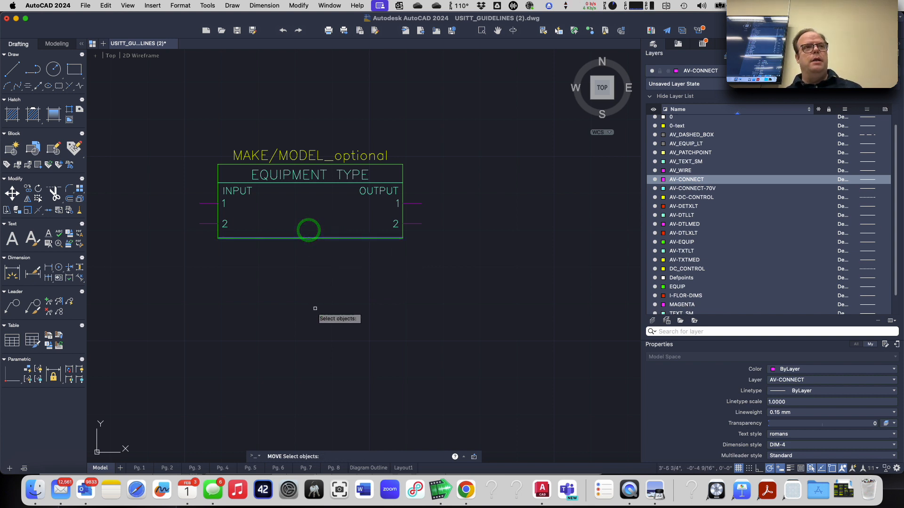
{"action": "key", "text": "Return"}
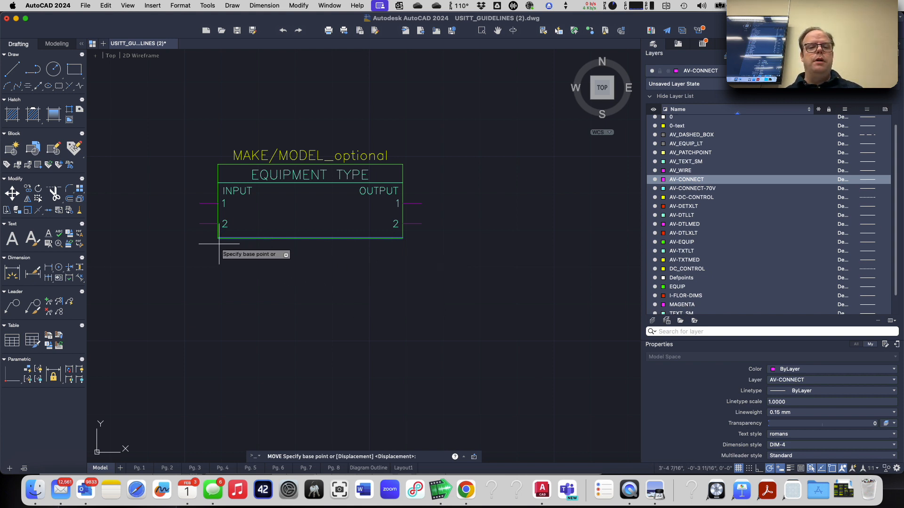
{"action": "left_click", "coordinate": [310, 237]}
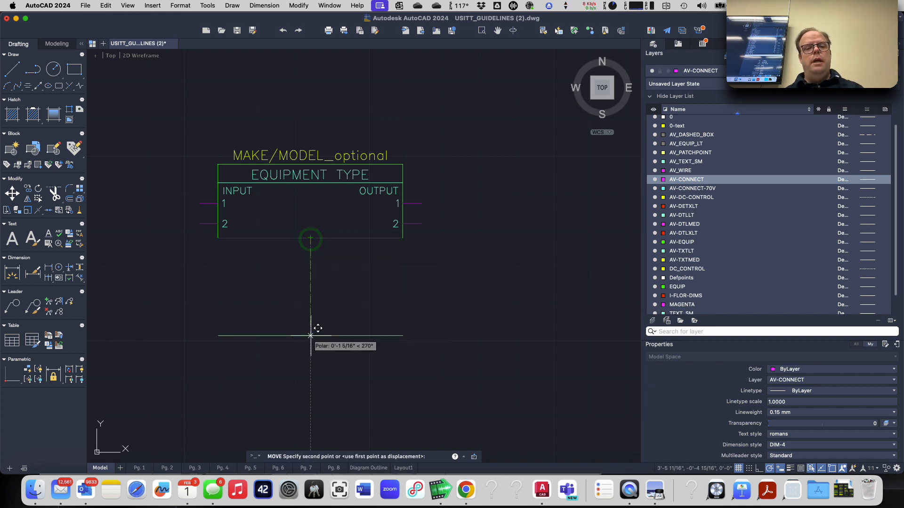
{"action": "scroll", "coordinate": [318, 319], "scroll_direction": "down", "scroll_amount": 5}
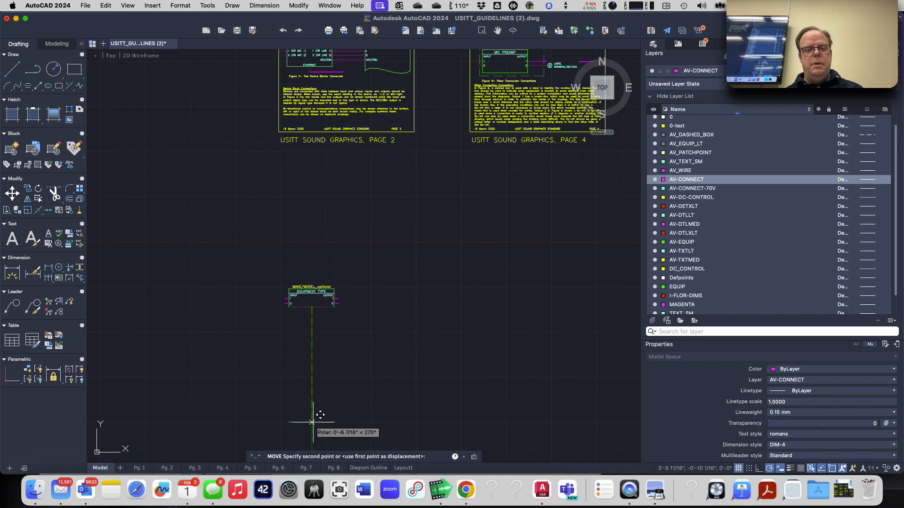
{"action": "middle_click_drag", "start_coordinate": [320, 414], "coordinate": [353, 297]}
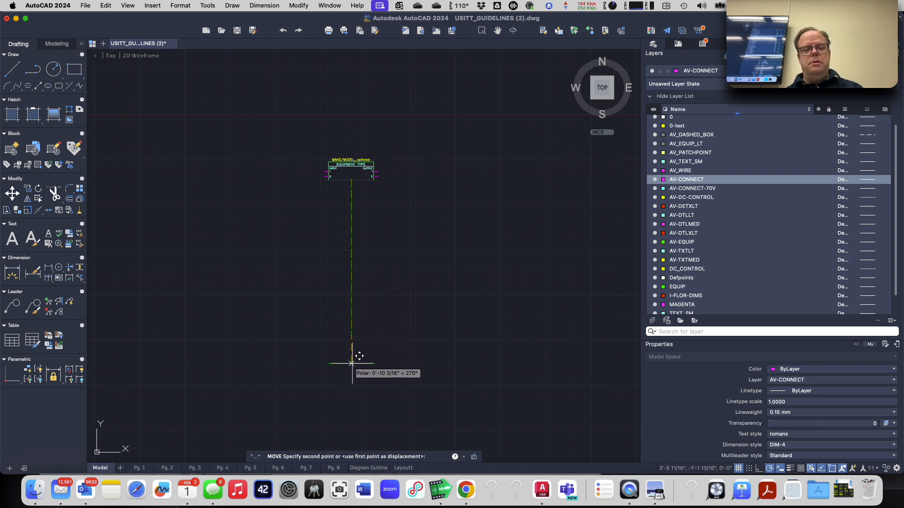
{"action": "left_click", "coordinate": [351, 387]}
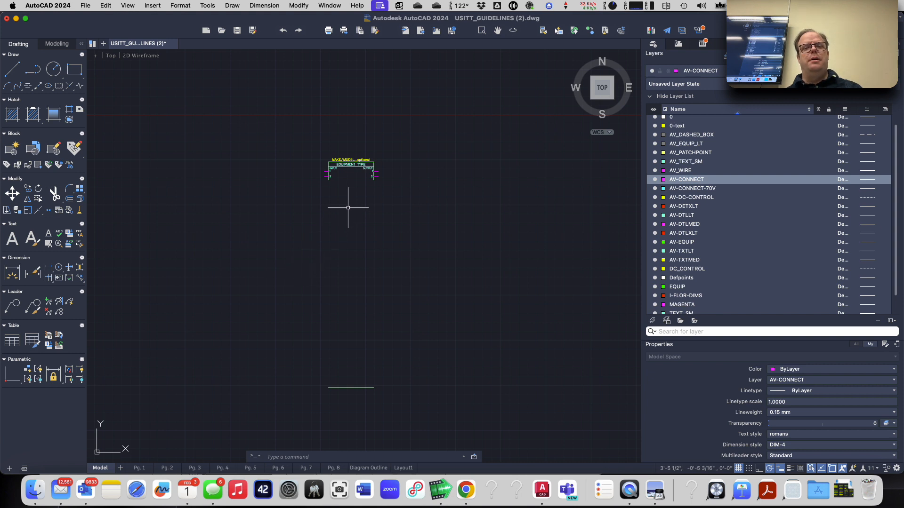
- Check the allowed commands on the assignment page in Chrome, then in AutoCAD extend both vertical outline lines to the detached bottom line as boundary edge
{"action": "key", "text": "super+Tab"}
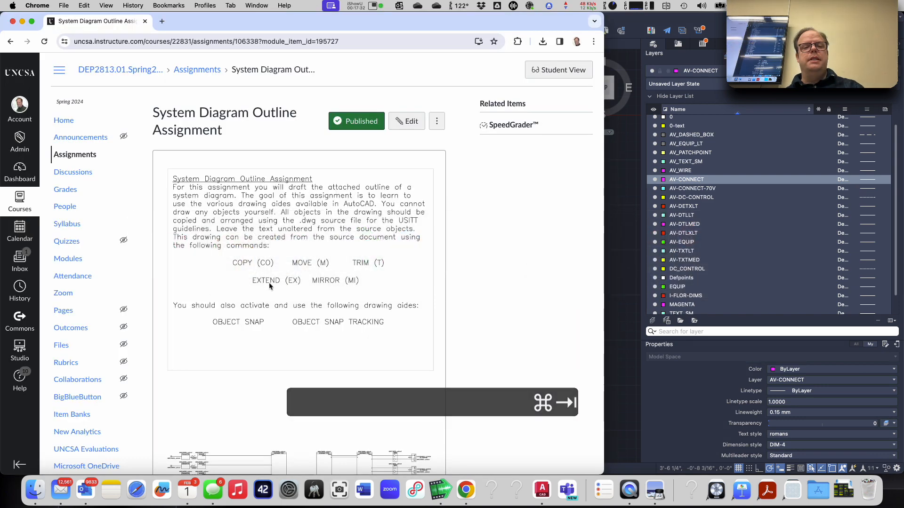
{"action": "key", "text": "super+Tab"}
{"action": "type", "text": "ex"}
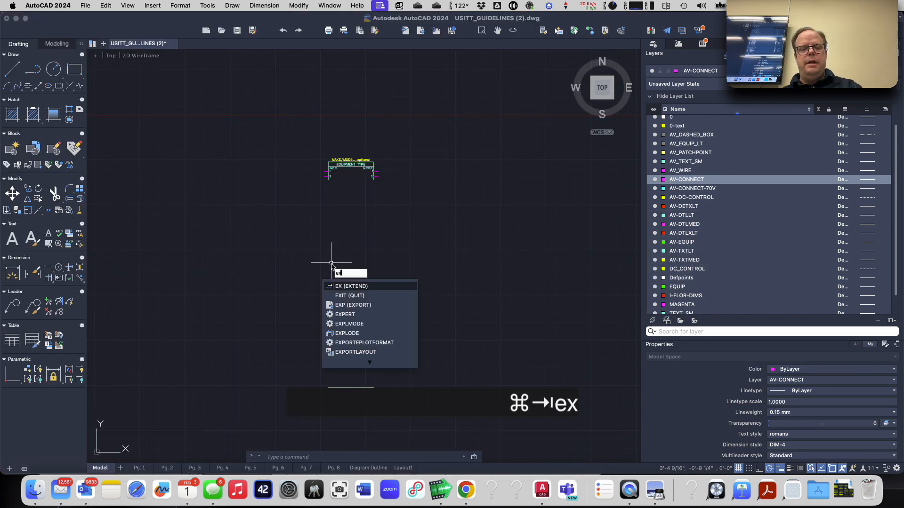
{"action": "key", "text": "Return"}
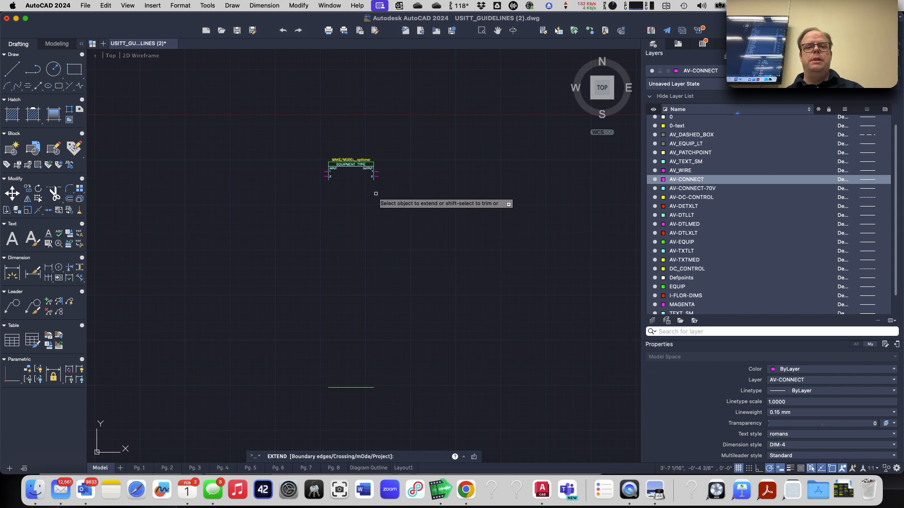
{"action": "scroll", "coordinate": [362, 239], "scroll_direction": "up", "scroll_amount": 2}
{"action": "middle_click_drag", "start_coordinate": [362, 239], "coordinate": [372, 187]}
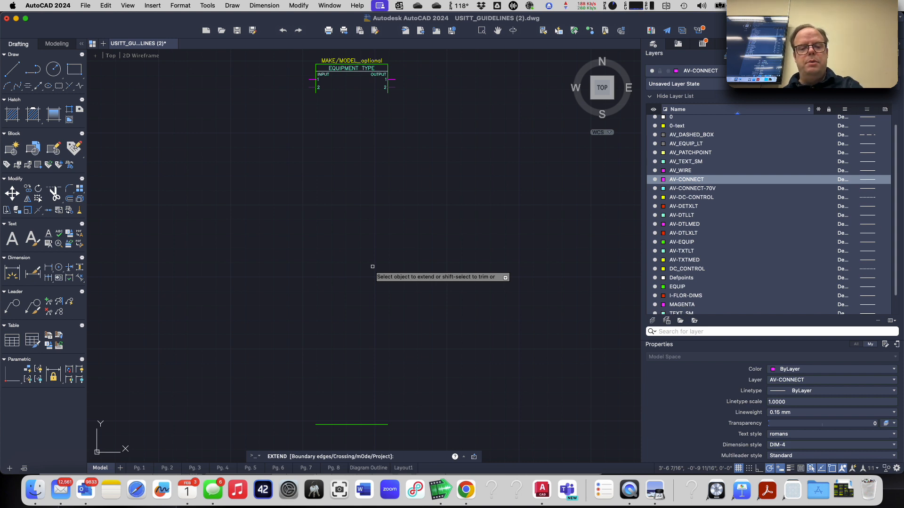
{"action": "type", "text": "b"}
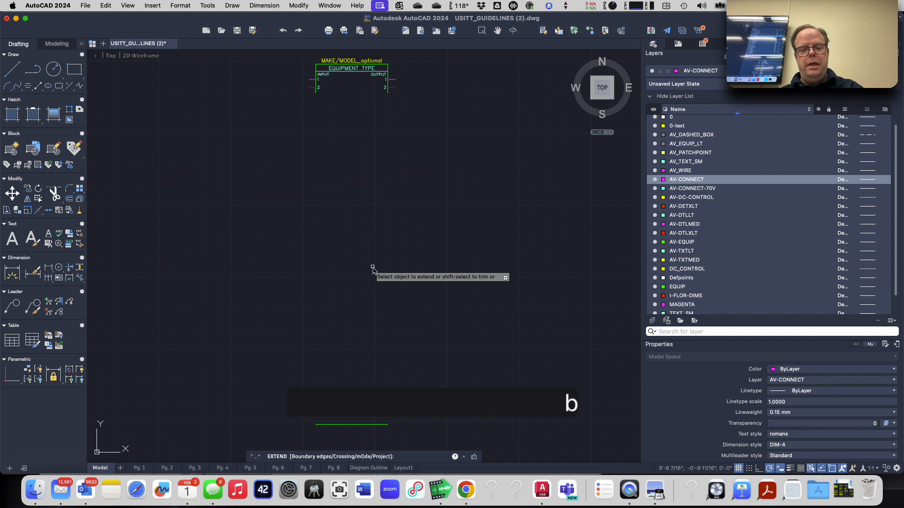
{"action": "key", "text": "Return"}
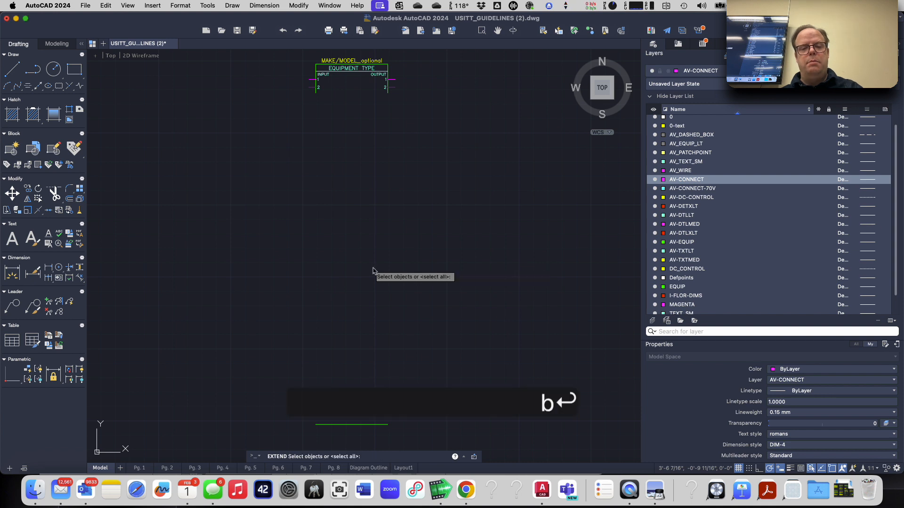
{"action": "left_click", "coordinate": [376, 424]}
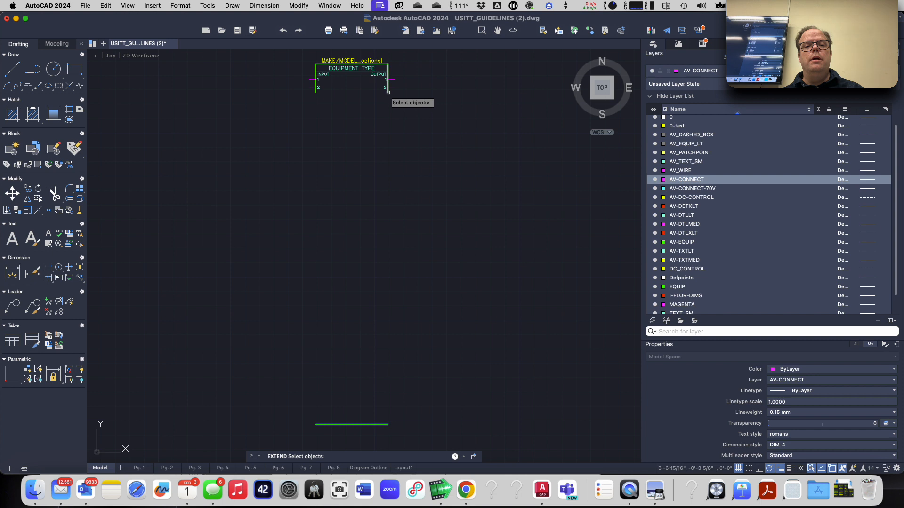
{"action": "key", "text": "Return"}
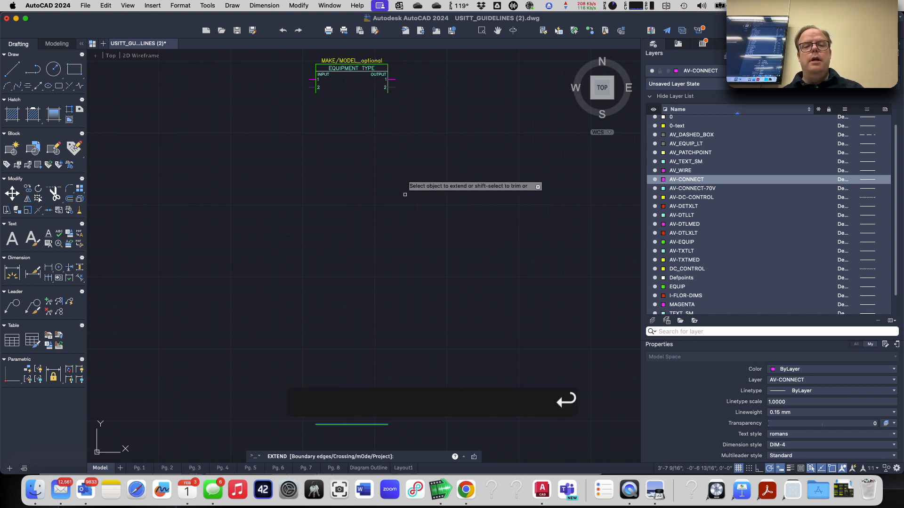
{"action": "left_click", "coordinate": [388, 90]}
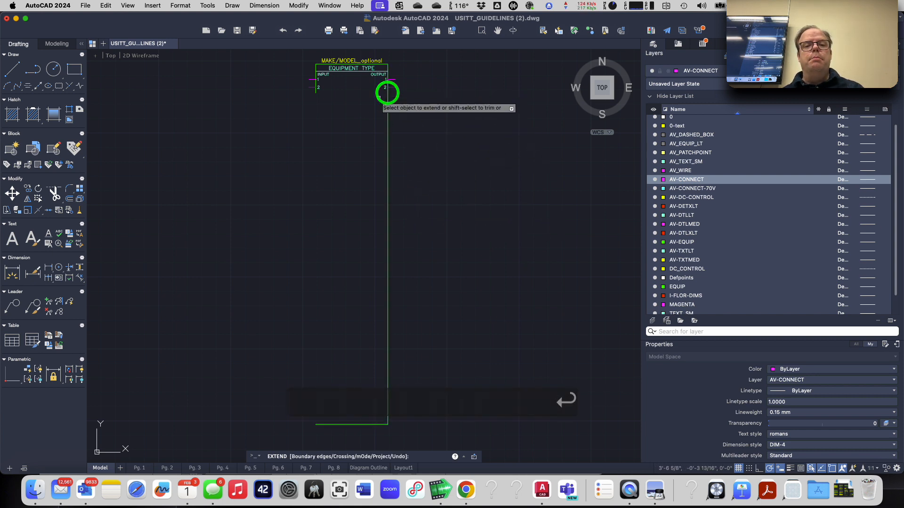
{"action": "left_click", "coordinate": [316, 90]}
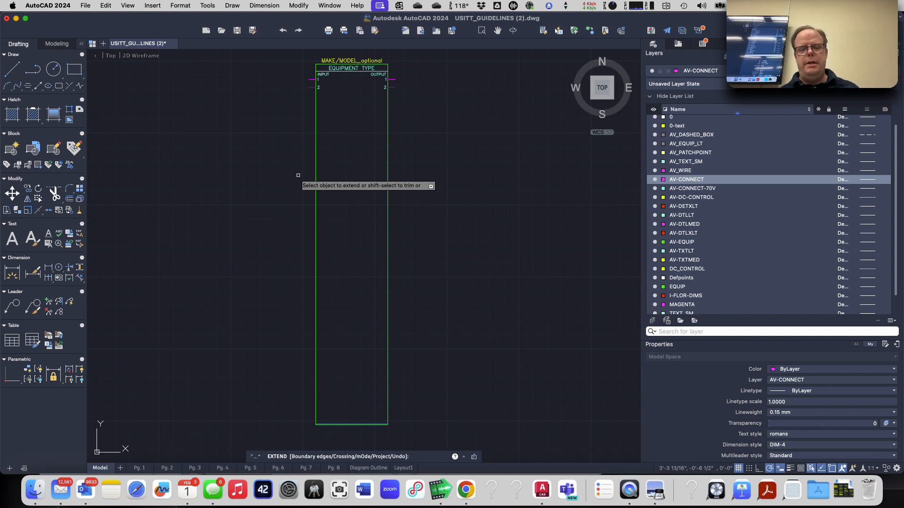
{"action": "key", "text": "Return"}
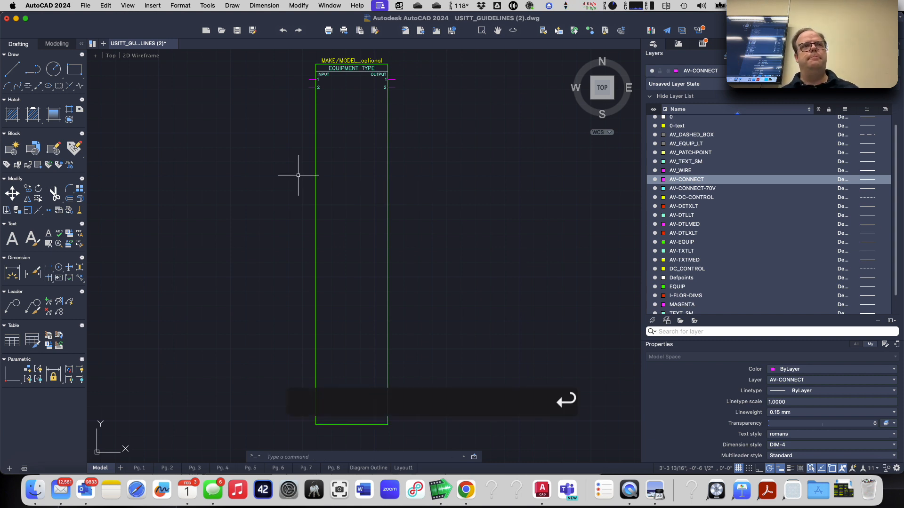
- Compare the tall block's inputs with the SystemDiagramOutline_Example image in Preview, including its left-hand transmitter and receiver rows, and return to AutoCAD
{"action": "scroll", "coordinate": [249, 182], "scroll_direction": "down", "scroll_amount": 2}
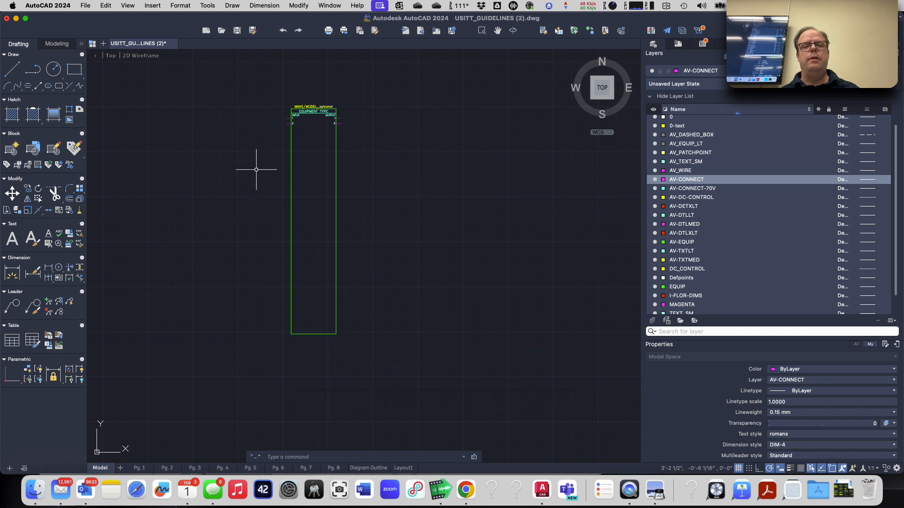
{"action": "scroll", "coordinate": [256, 169], "scroll_direction": "up", "scroll_amount": 2}
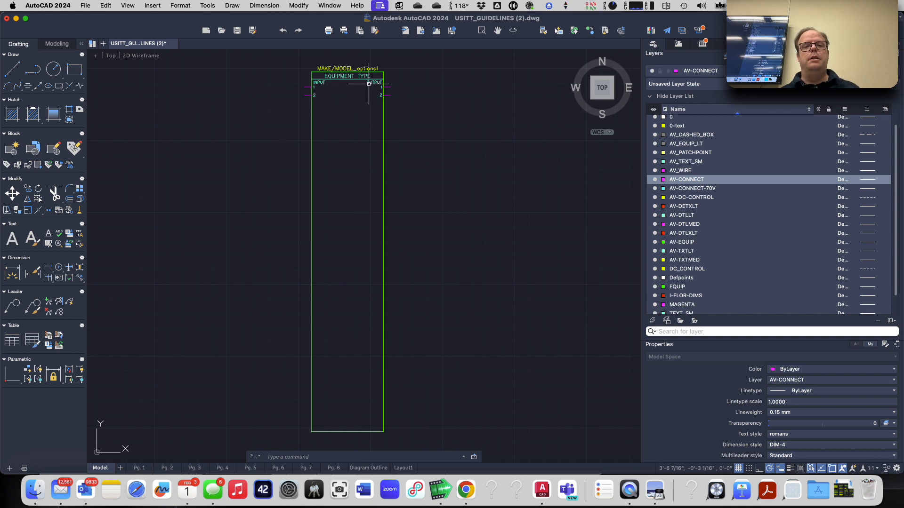
{"action": "key", "text": "super+Tab"}
{"action": "key", "text": "super+Tab"}
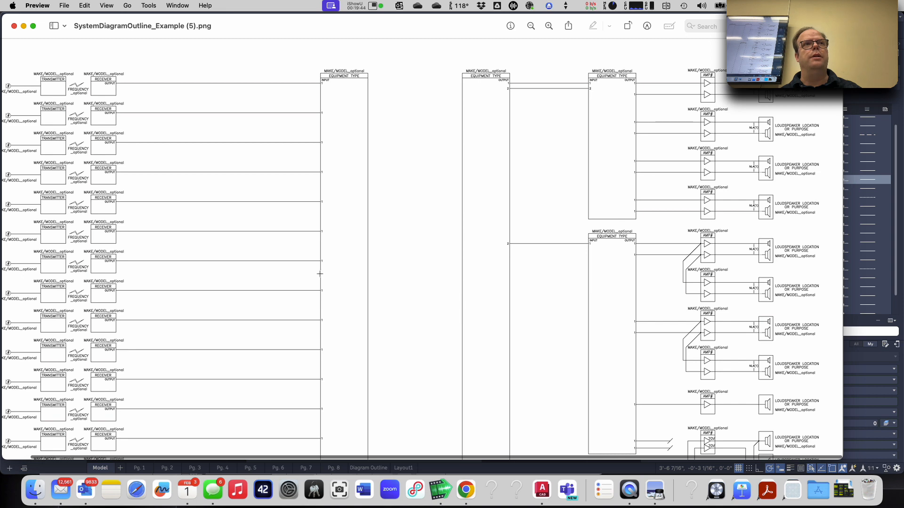
{"action": "key", "text": "super+Tab"}
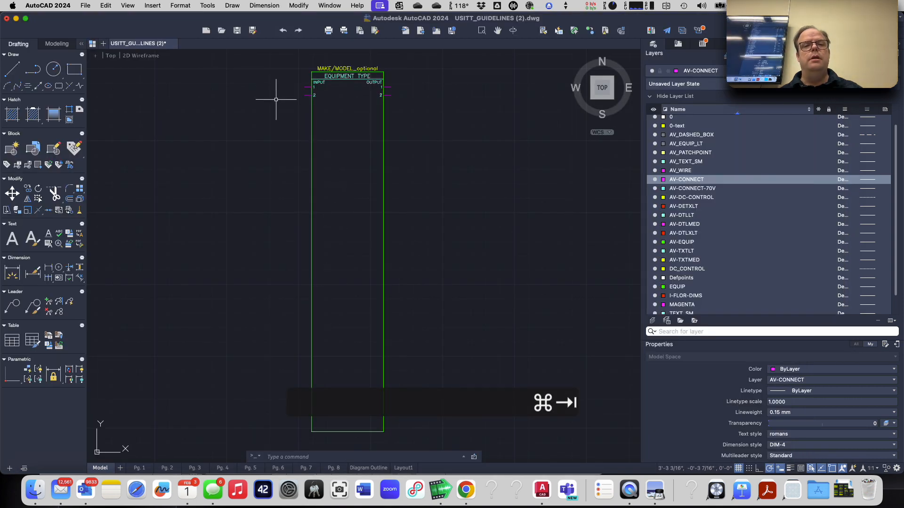
{"action": "scroll", "coordinate": [291, 79], "scroll_direction": "up", "scroll_amount": 4}
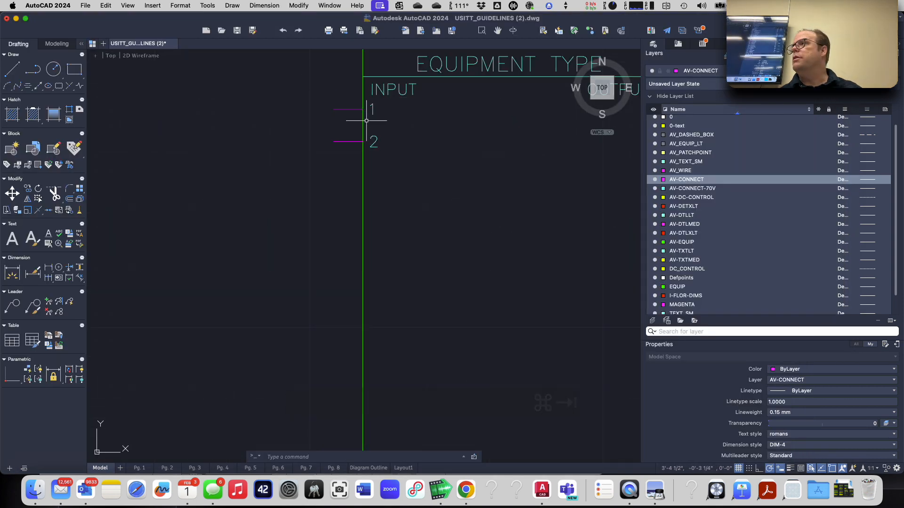
{"action": "key", "text": "super+Tab"}
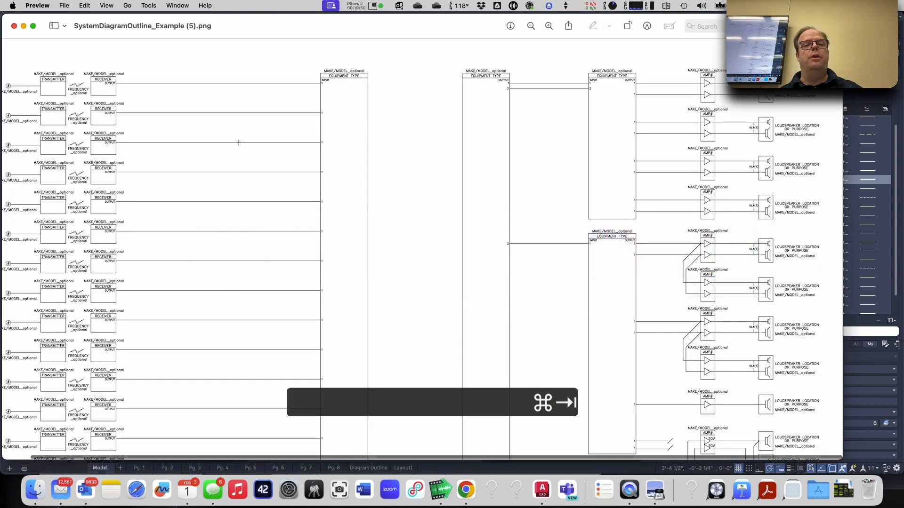
{"action": "left_click", "coordinate": [238, 141]}
{"action": "left_click_drag", "start_coordinate": [239, 141], "coordinate": [413, 141]}
{"action": "scroll", "coordinate": [281, 153], "scroll_direction": "left", "scroll_amount": 1}
{"action": "scroll", "coordinate": [282, 152], "scroll_direction": "left", "scroll_amount": 2}
{"action": "scroll", "coordinate": [281, 153], "scroll_direction": "up", "scroll_amount": 1}
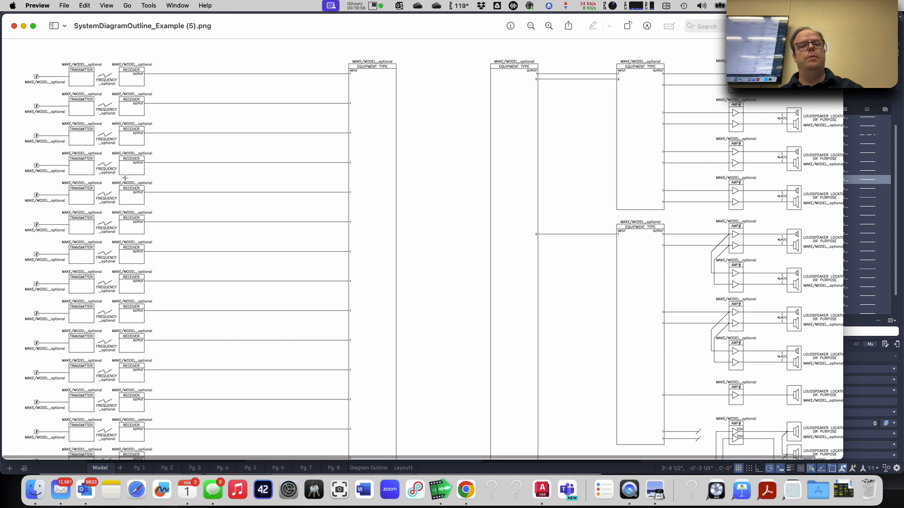
{"action": "key", "text": "super+Tab"}
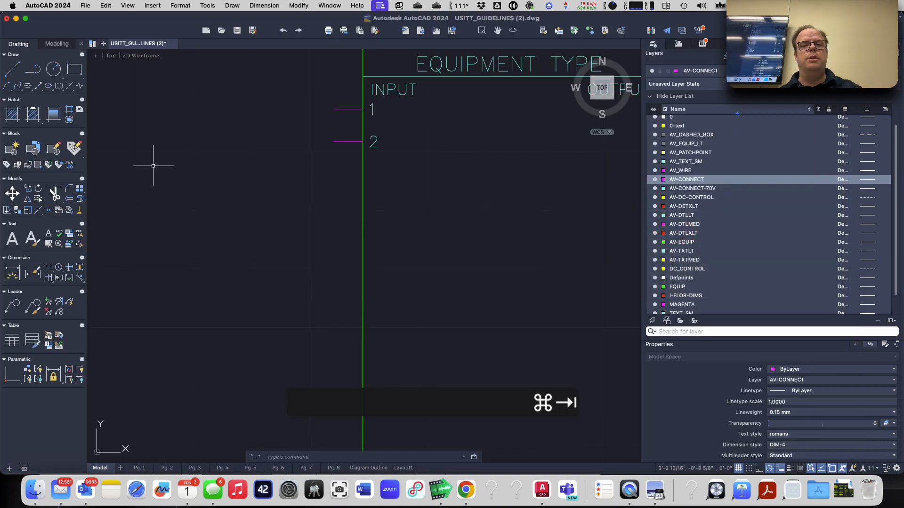
- Delete the input 2 label and its magenta connector line from the tall equipment block
{"action": "left_click", "coordinate": [312, 128]}
{"action": "left_click", "coordinate": [432, 167]}
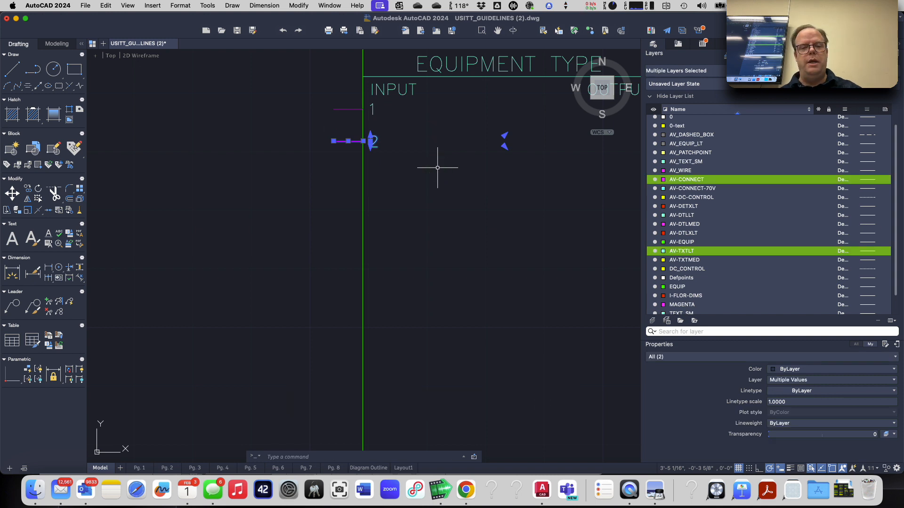
{"action": "key", "text": "Escape"}
{"action": "key", "text": "Escape"}
{"action": "left_click", "coordinate": [296, 125]}
{"action": "left_click", "coordinate": [427, 174]}
{"action": "key", "text": "Delete"}
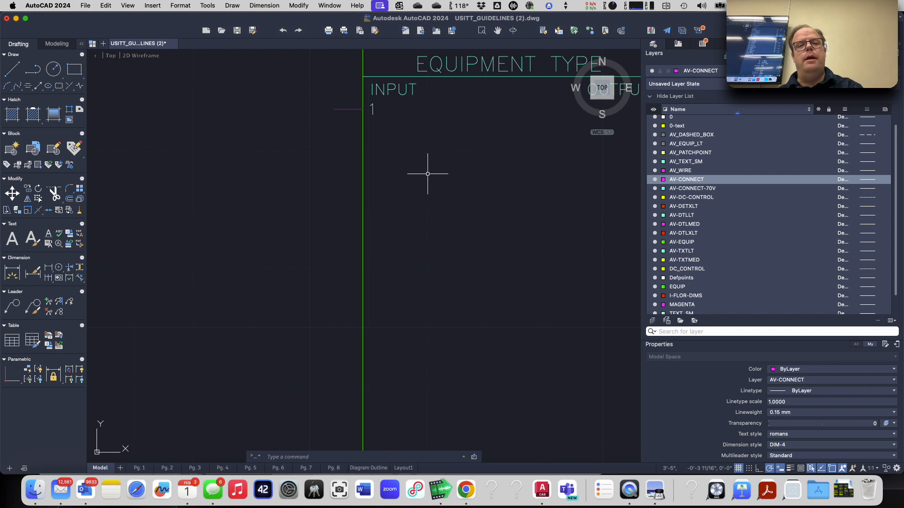
- Check the transmitter and receiver rows in the example image in Preview and survey the empty area around the tall block in AutoCAD
{"action": "scroll", "coordinate": [400, 217], "scroll_direction": "down", "scroll_amount": 5}
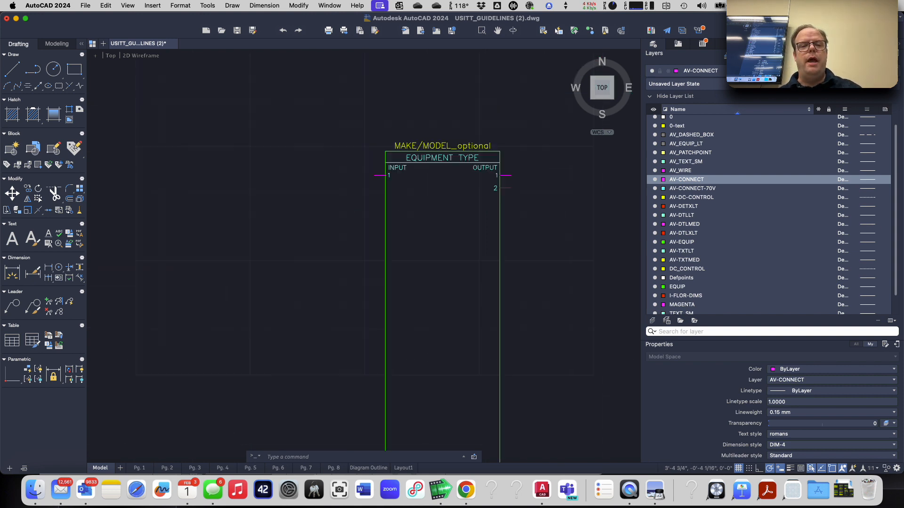
{"action": "scroll", "coordinate": [400, 217], "scroll_direction": "down", "scroll_amount": 3}
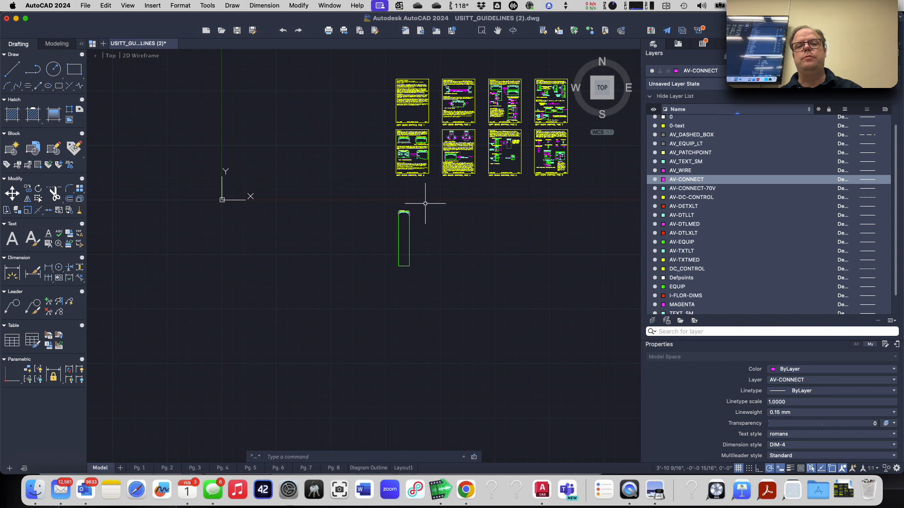
{"action": "key", "text": "super+Tab"}
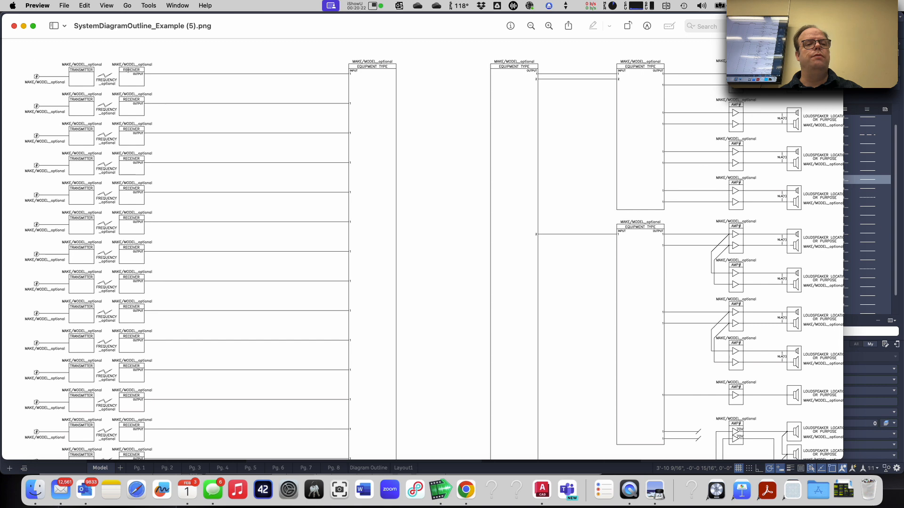
{"action": "key", "text": "super+Tab"}
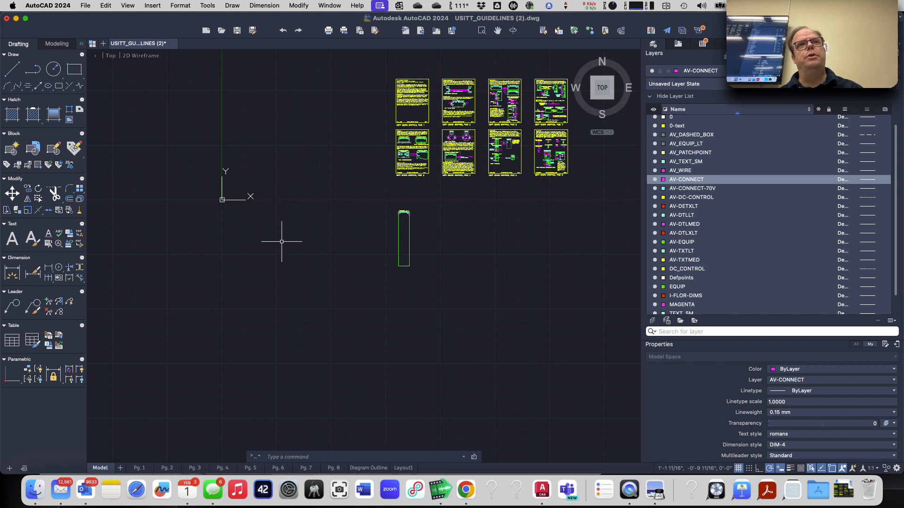
{"action": "left_click", "coordinate": [303, 218]}
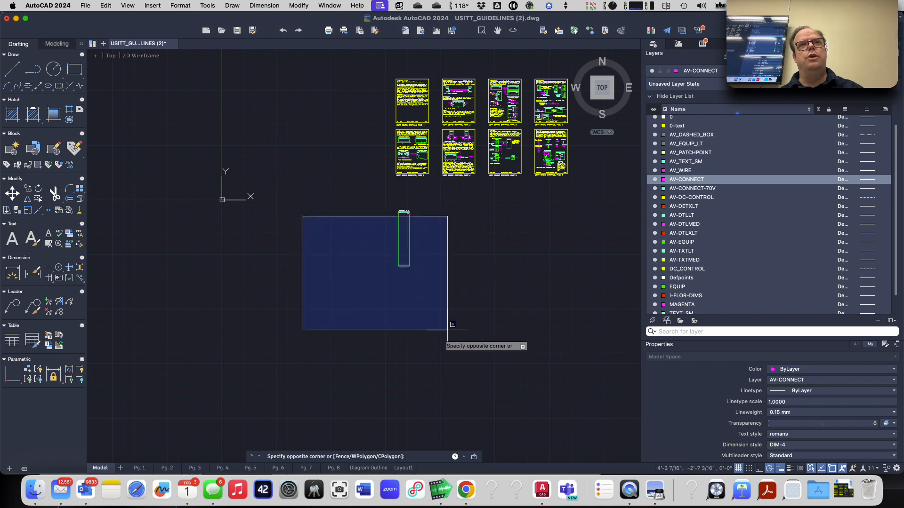
{"action": "left_click", "coordinate": [364, 316]}
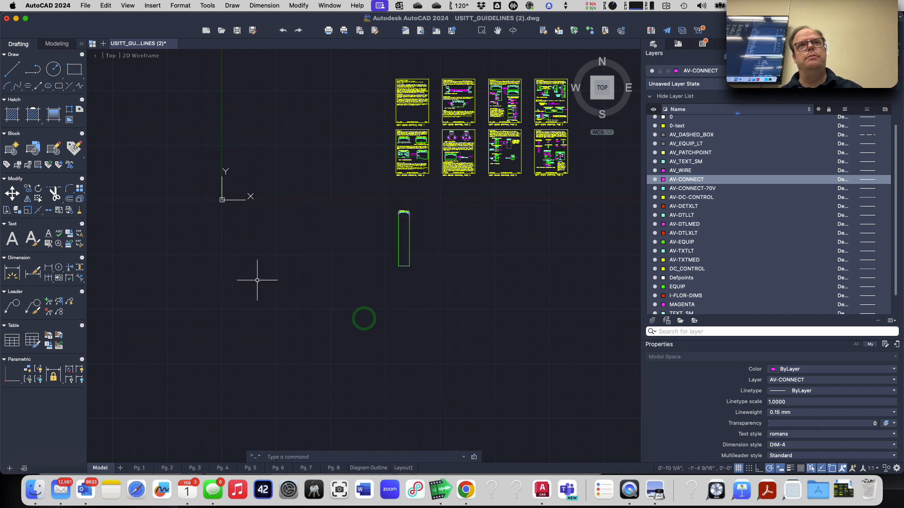
- Copy the transmitter and receiver row from Figure 11 on page 7 by its output line's free end, placing it left of the tall block, level with input 1
{"action": "scroll", "coordinate": [433, 110], "scroll_direction": "up", "scroll_amount": 3}
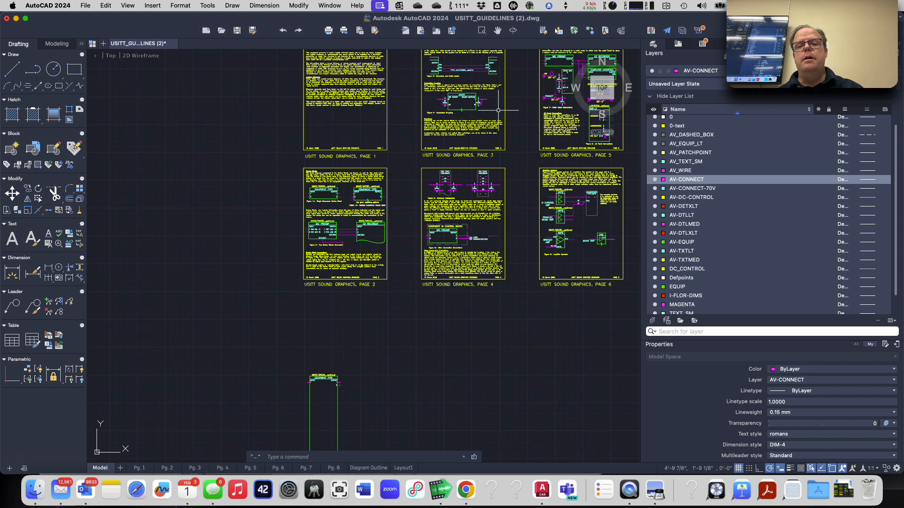
{"action": "scroll", "coordinate": [512, 115], "scroll_direction": "down", "scroll_amount": 5}
{"action": "scroll", "coordinate": [545, 101], "scroll_direction": "up", "scroll_amount": 3}
{"action": "middle_click_drag", "start_coordinate": [544, 100], "coordinate": [349, 123]}
{"action": "scroll", "coordinate": [442, 173], "scroll_direction": "up", "scroll_amount": 8}
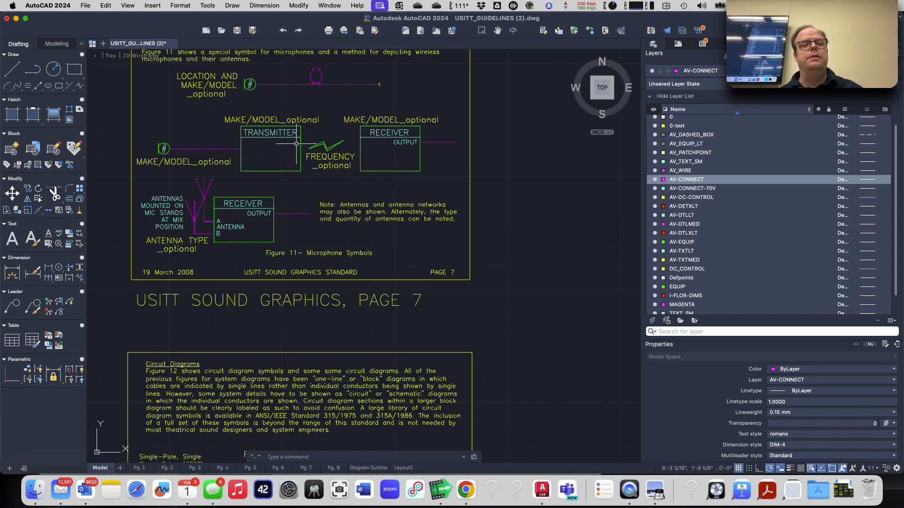
{"action": "left_click", "coordinate": [120, 103]}
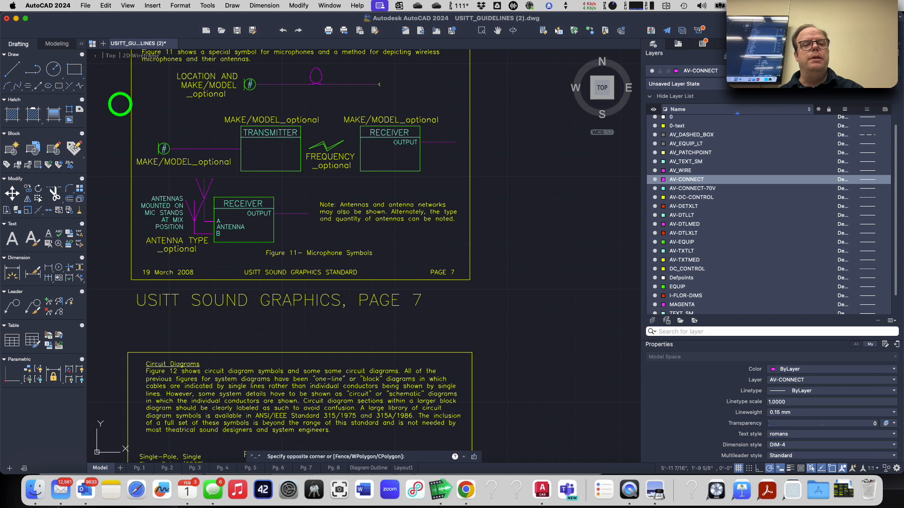
{"action": "left_click", "coordinate": [500, 178]}
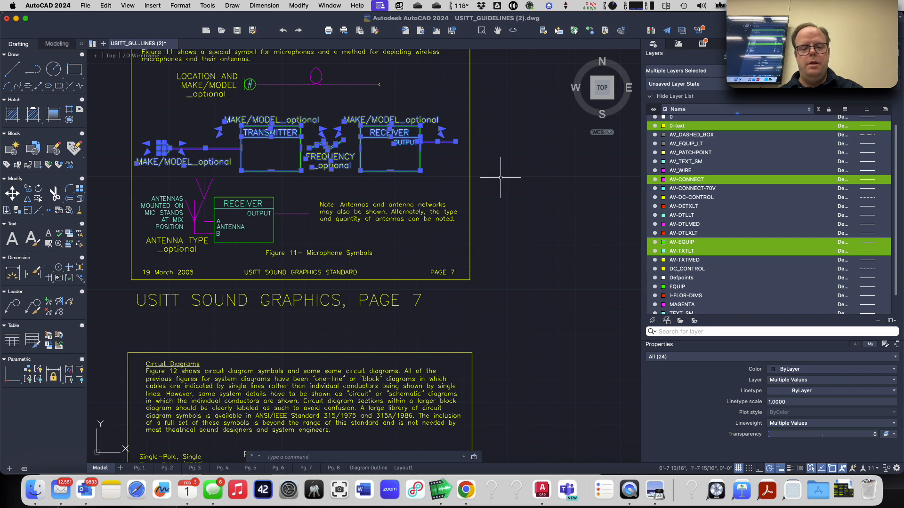
{"action": "type", "text": "co"}
{"action": "key", "text": "Return"}
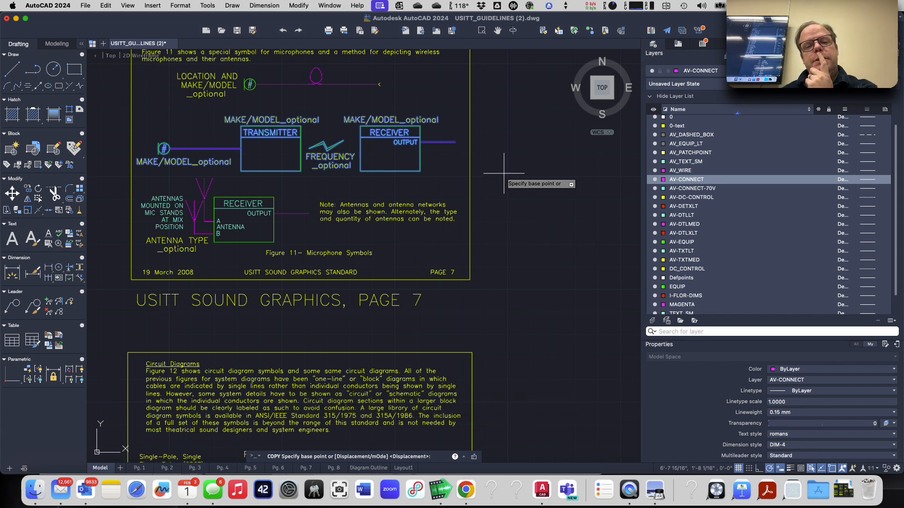
{"action": "scroll", "coordinate": [514, 164], "scroll_direction": "down", "scroll_amount": 2}
{"action": "scroll", "coordinate": [509, 150], "scroll_direction": "up", "scroll_amount": 3}
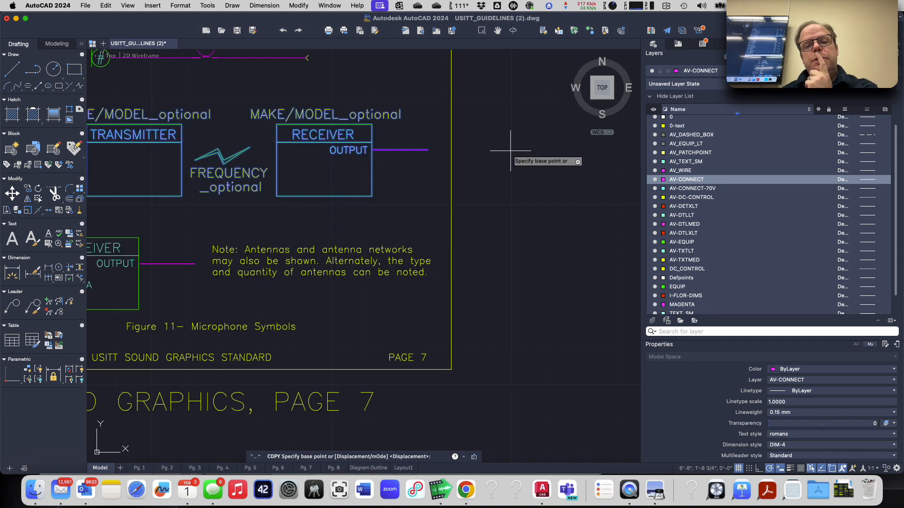
{"action": "left_click", "coordinate": [427, 149]}
{"action": "scroll", "coordinate": [438, 215], "scroll_direction": "down", "scroll_amount": 5}
{"action": "scroll", "coordinate": [436, 216], "scroll_direction": "down", "scroll_amount": 4}
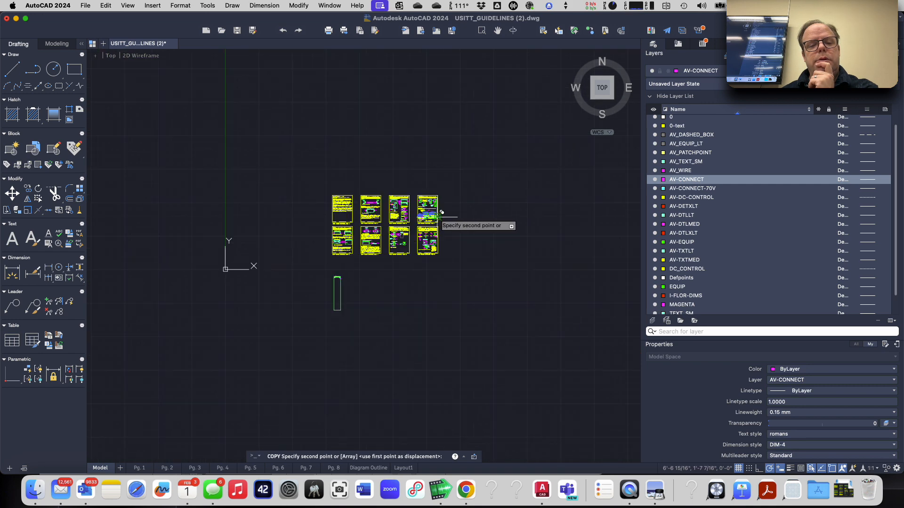
{"action": "scroll", "coordinate": [311, 281], "scroll_direction": "up", "scroll_amount": 4}
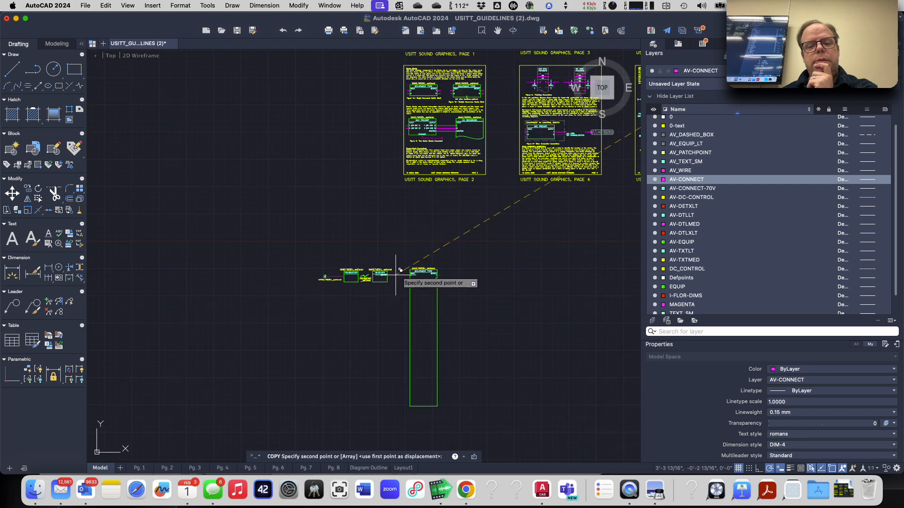
{"action": "scroll", "coordinate": [413, 296], "scroll_direction": "up", "scroll_amount": 4}
{"action": "scroll", "coordinate": [414, 290], "scroll_direction": "up", "scroll_amount": 2}
{"action": "scroll", "coordinate": [418, 292], "scroll_direction": "down", "scroll_amount": 2}
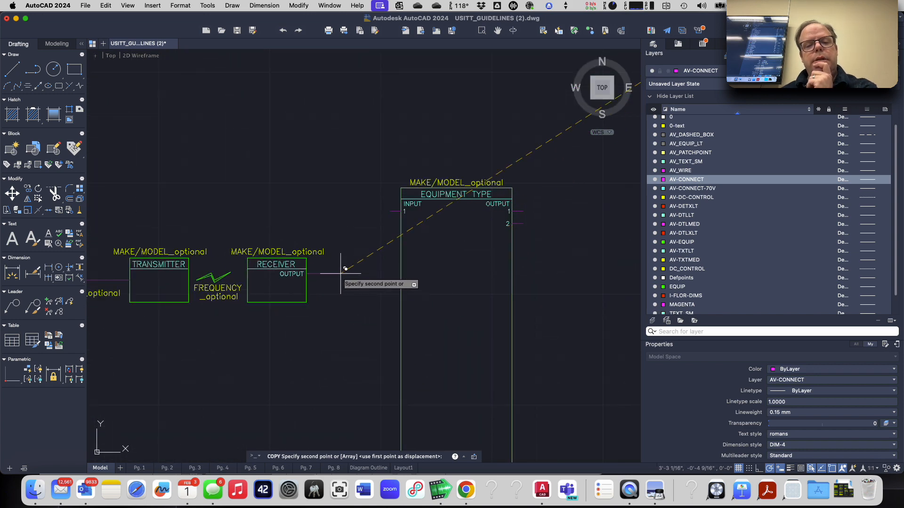
{"action": "scroll", "coordinate": [370, 272], "scroll_direction": "down", "scroll_amount": 3}
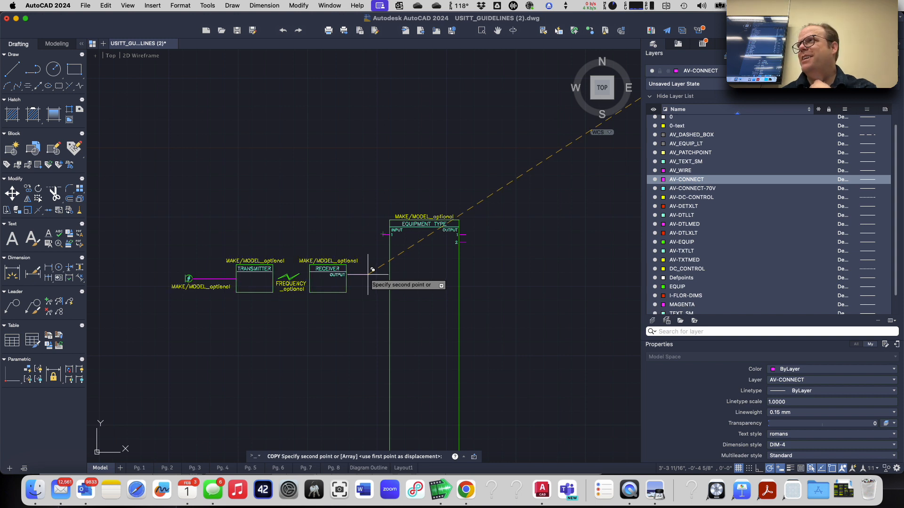
{"action": "scroll", "coordinate": [371, 257], "scroll_direction": "up", "scroll_amount": 3}
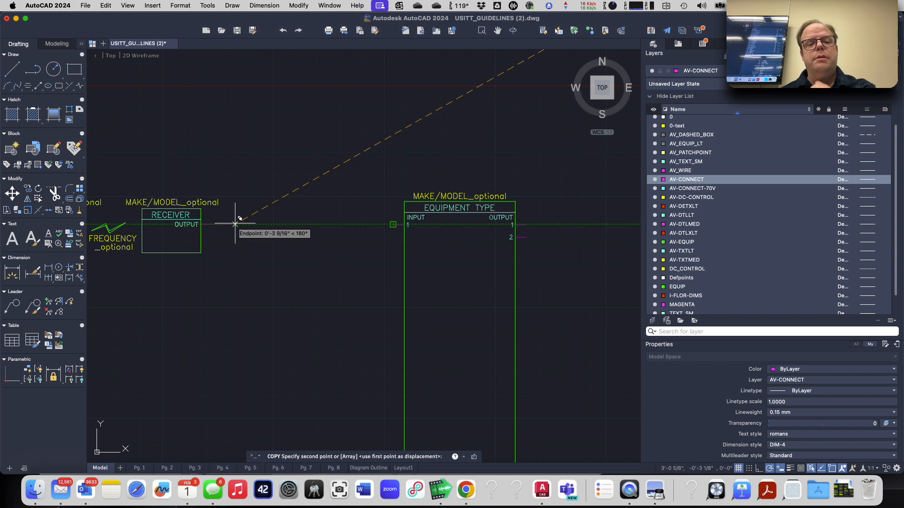
{"action": "left_click", "coordinate": [235, 224]}
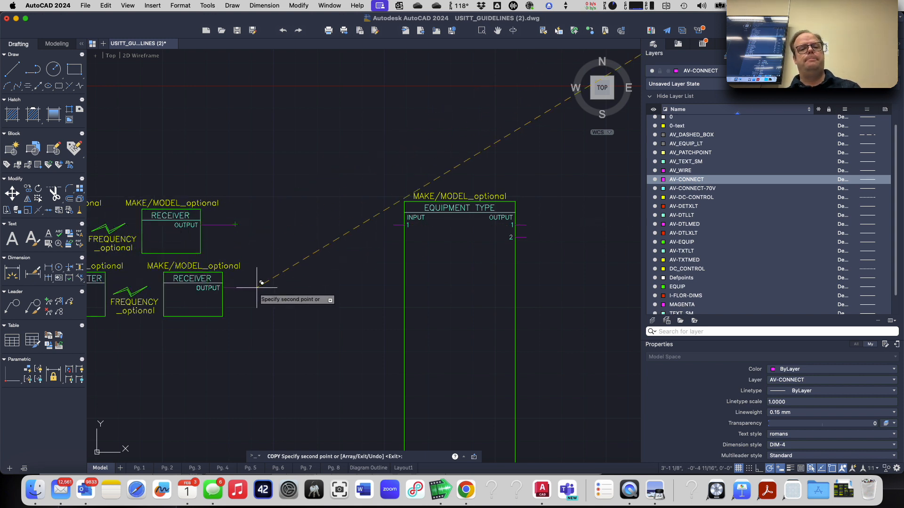
{"action": "key", "text": "Return"}
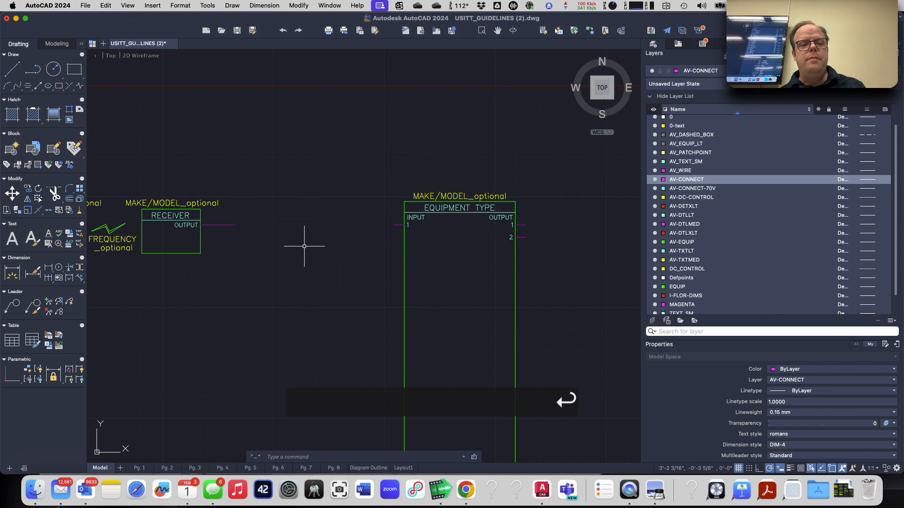
- Check how the receiver outputs connect to the tall block in the SystemDiagramOutline_Example image in Preview, and return to AutoCAD
{"action": "scroll", "coordinate": [305, 246], "scroll_direction": "down", "scroll_amount": 4}
{"action": "mouse_move", "coordinate": [294, 250]}
{"action": "middle_mouse_down"}
{"action": "mouse_move", "coordinate": [295, 264]}
{"action": "mouse_move", "coordinate": [381, 236]}
{"action": "middle_mouse_up"}
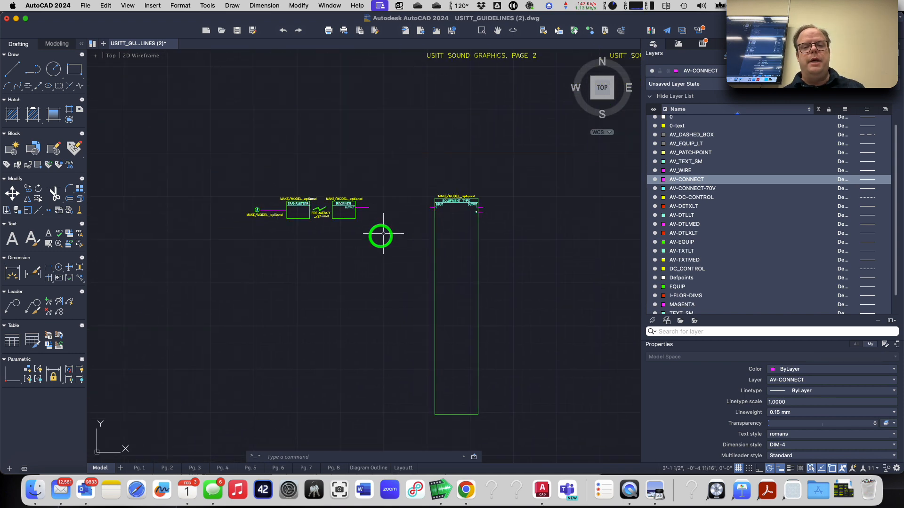
{"action": "key", "text": "super+Tab"}
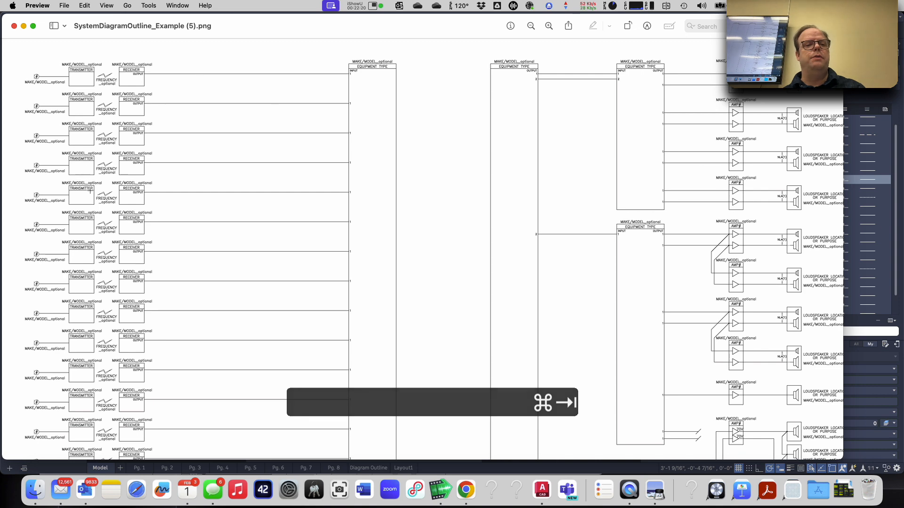
{"action": "scroll", "coordinate": [257, 242], "scroll_direction": "down", "scroll_amount": 10}
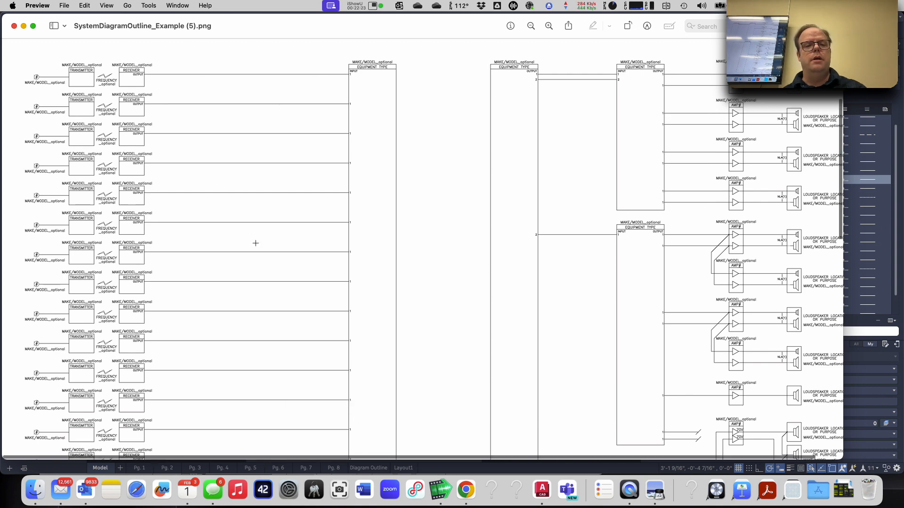
{"action": "key", "text": "super+Tab"}
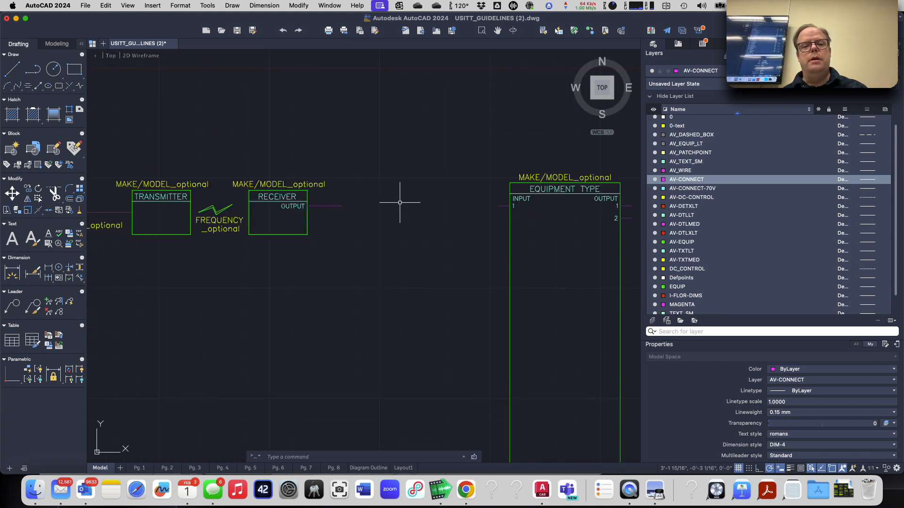
- Try to extend the receiver's output line using the short input 1 connector line as the boundary edge
{"action": "scroll", "coordinate": [399, 203], "scroll_direction": "up", "scroll_amount": 2}
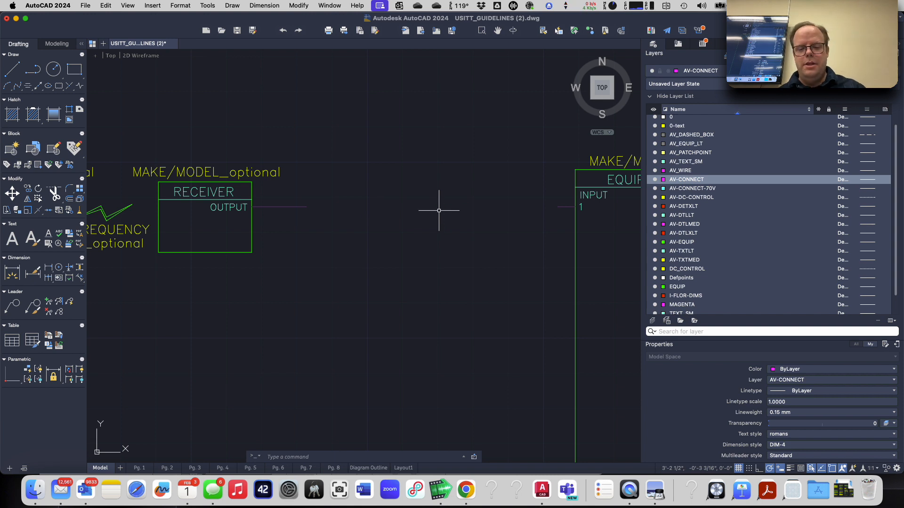
{"action": "type", "text": "ex"}
{"action": "key", "text": "Return"}
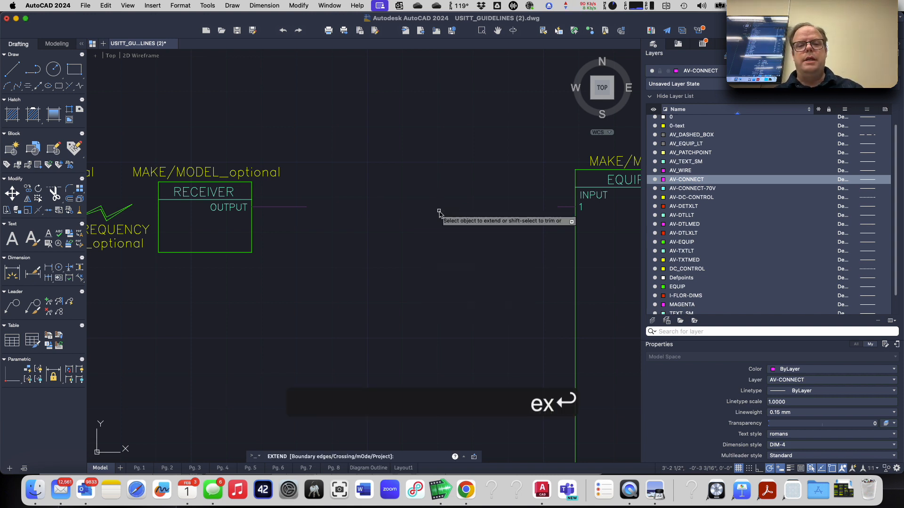
{"action": "type", "text": "b"}
{"action": "key", "text": "Return"}
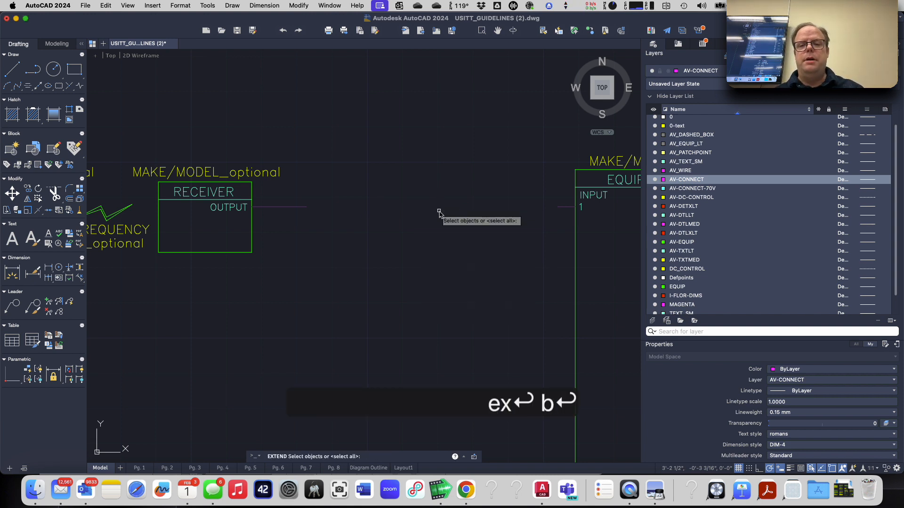
{"action": "left_click", "coordinate": [564, 206]}
{"action": "key", "text": "Return"}
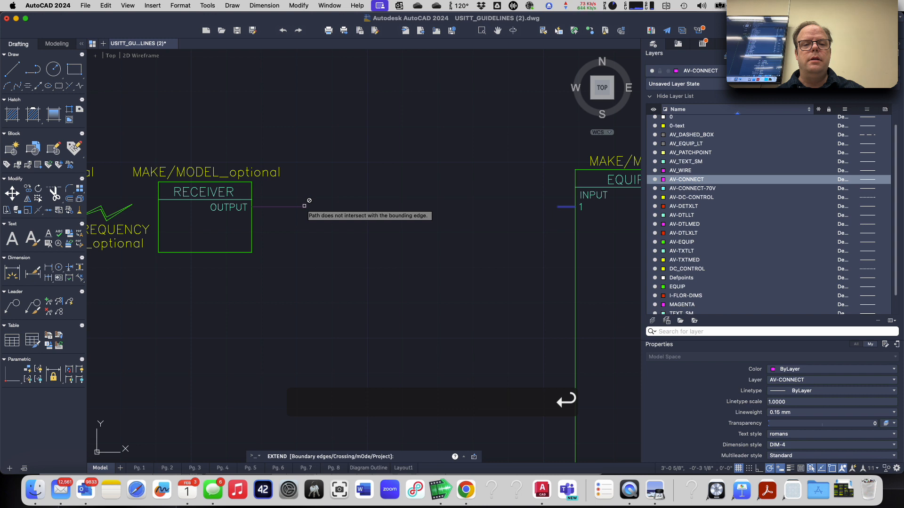
{"action": "key", "text": "Return"}
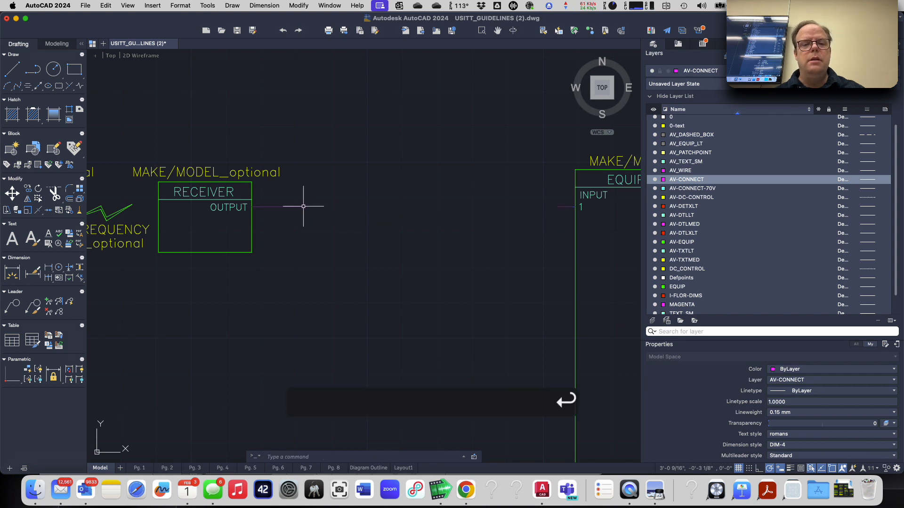
{"action": "key", "text": "Escape"}
{"action": "key", "text": "Escape"}
{"action": "type", "text": "ex"}
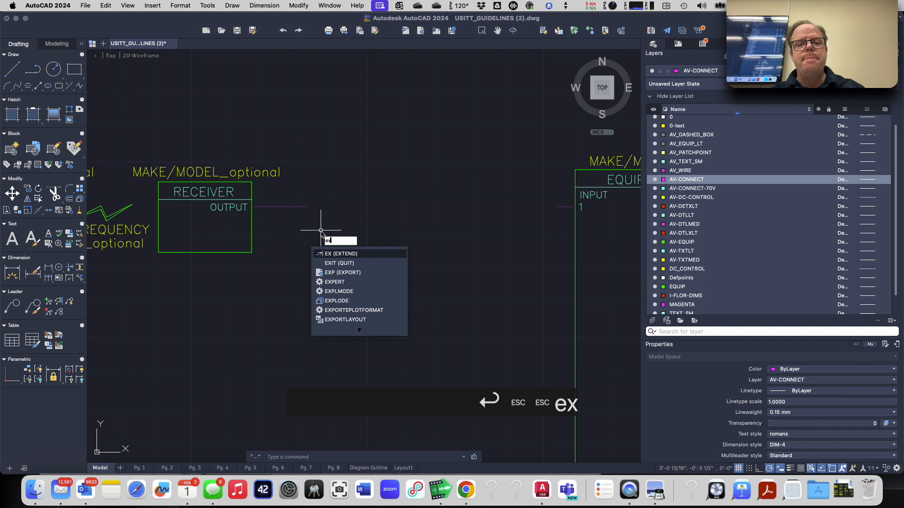
{"action": "key", "text": "Return"}
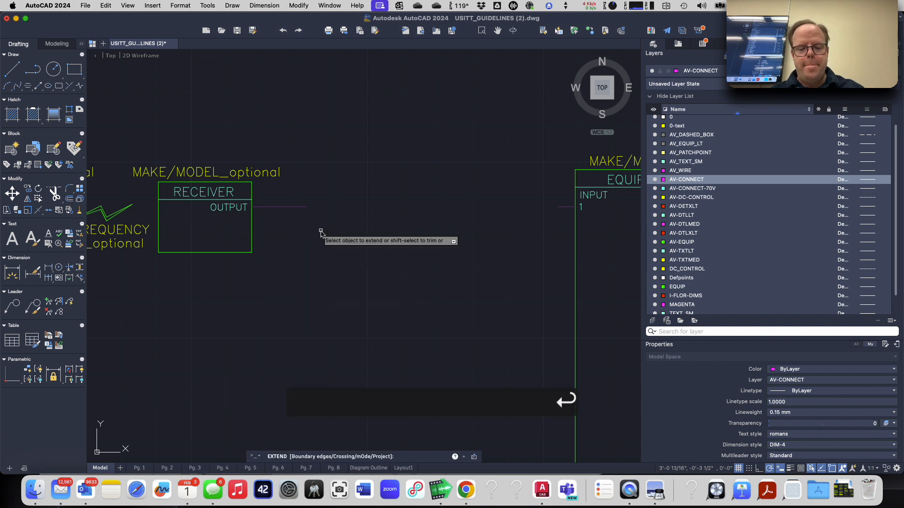
{"action": "type", "text": "b"}
{"action": "key", "text": "Return"}
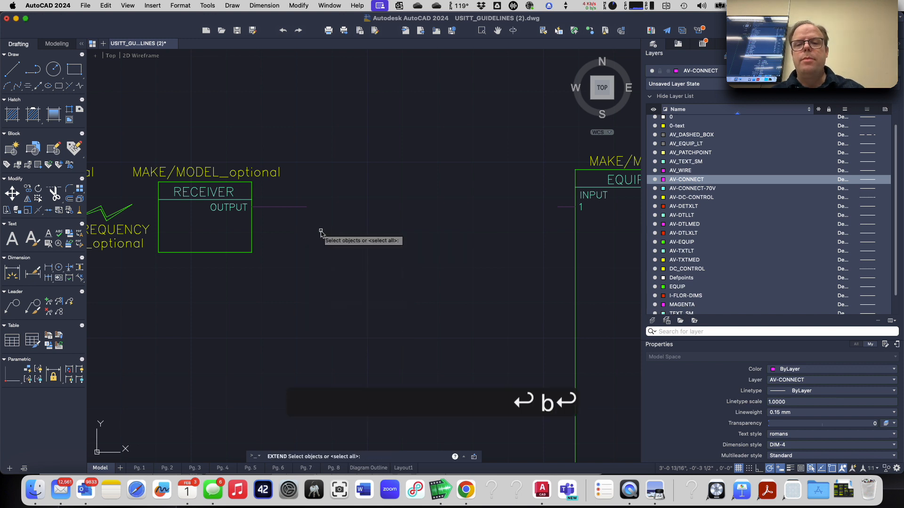
{"action": "left_click", "coordinate": [575, 232]}
{"action": "key", "text": "Return"}
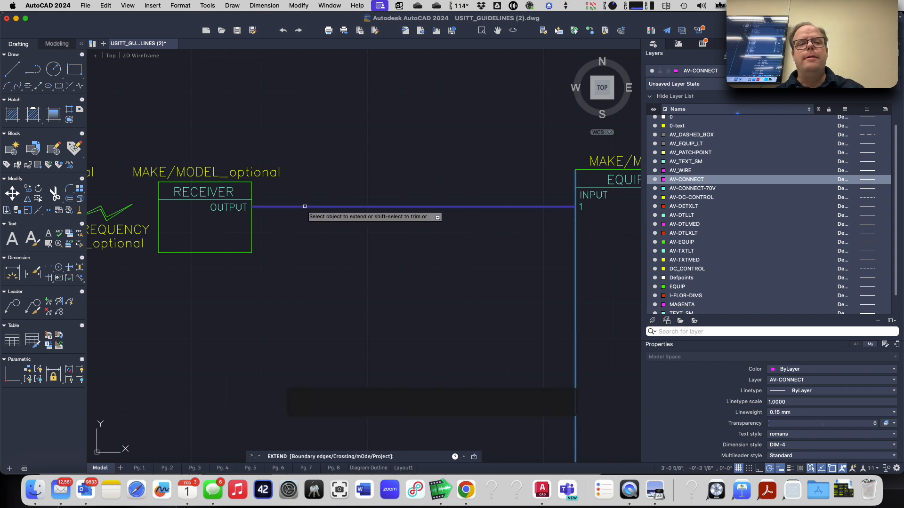
{"action": "key", "text": "Escape"}
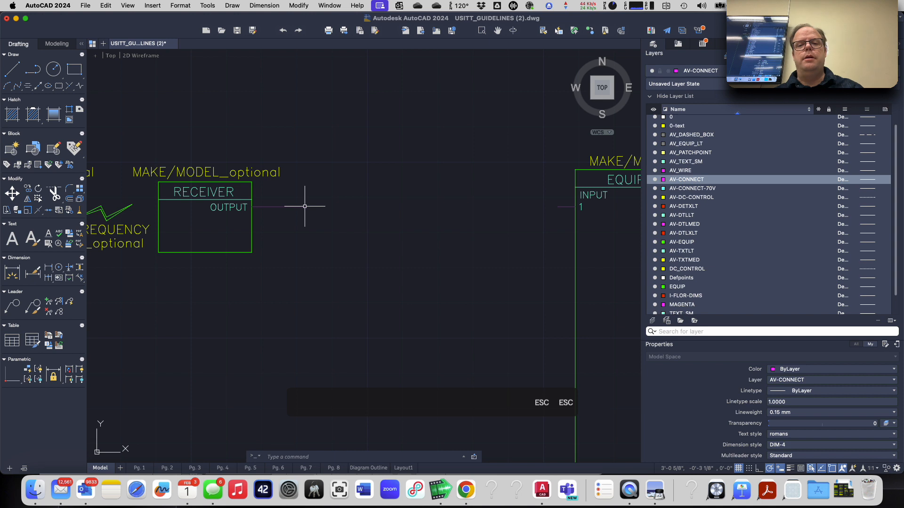
- Extend the receiver's output line using the tall block's left vertical line as the boundary edge, inspect the joint at input 1, and undo the extension
{"action": "type", "text": "ex"}
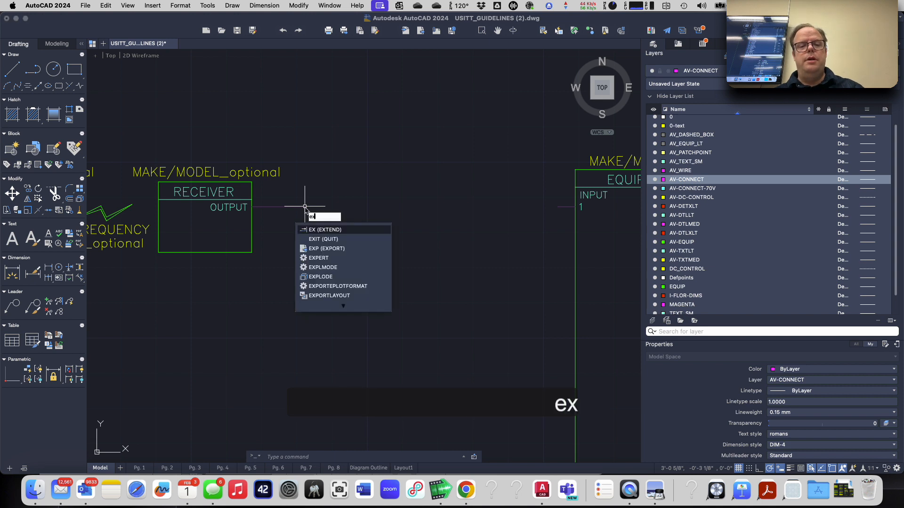
{"action": "key", "text": "Return"}
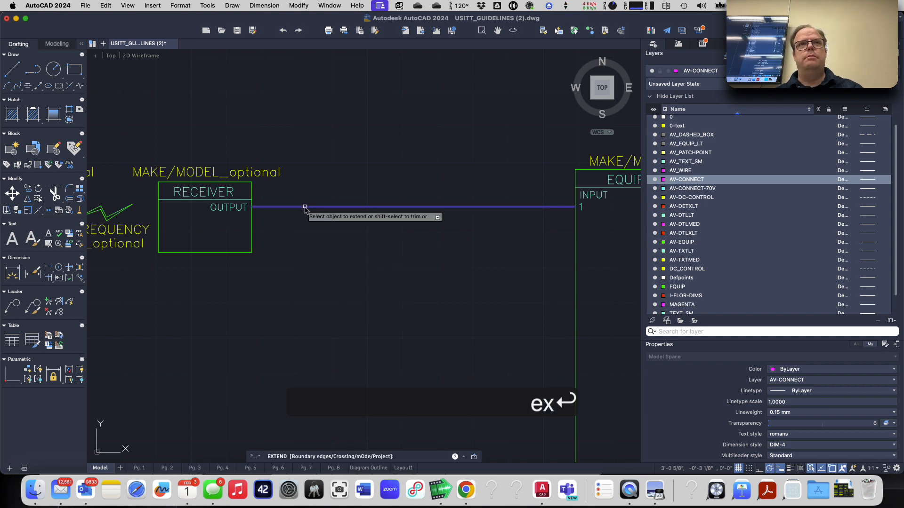
{"action": "type", "text": "b"}
{"action": "key", "text": "Return"}
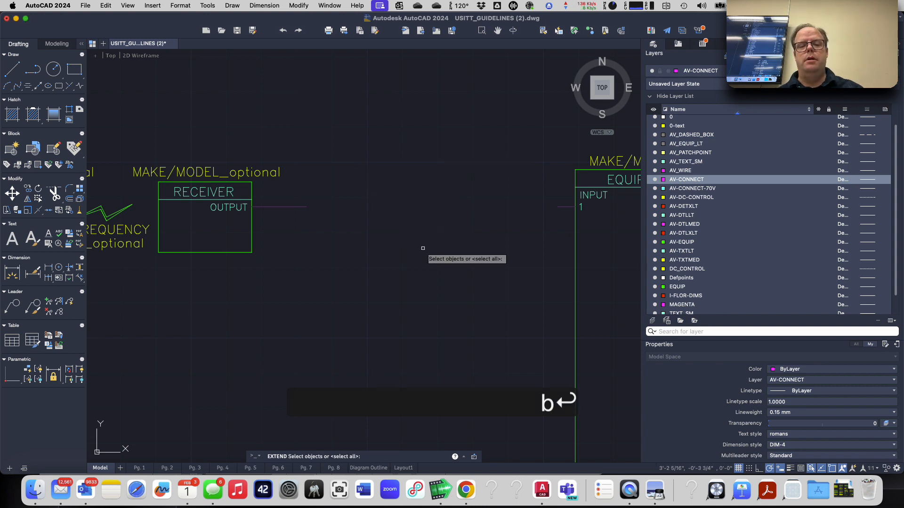
{"action": "left_click", "coordinate": [575, 243]}
{"action": "key", "text": "Return"}
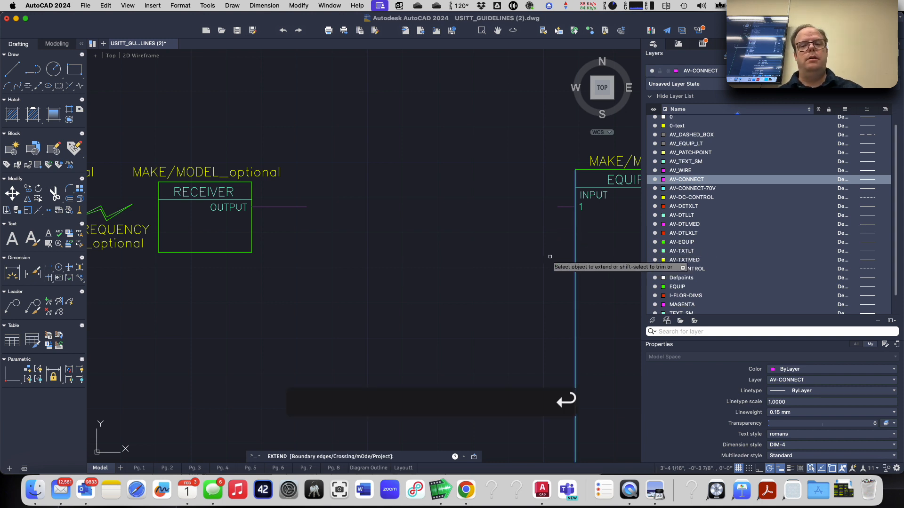
{"action": "left_click", "coordinate": [303, 206]}
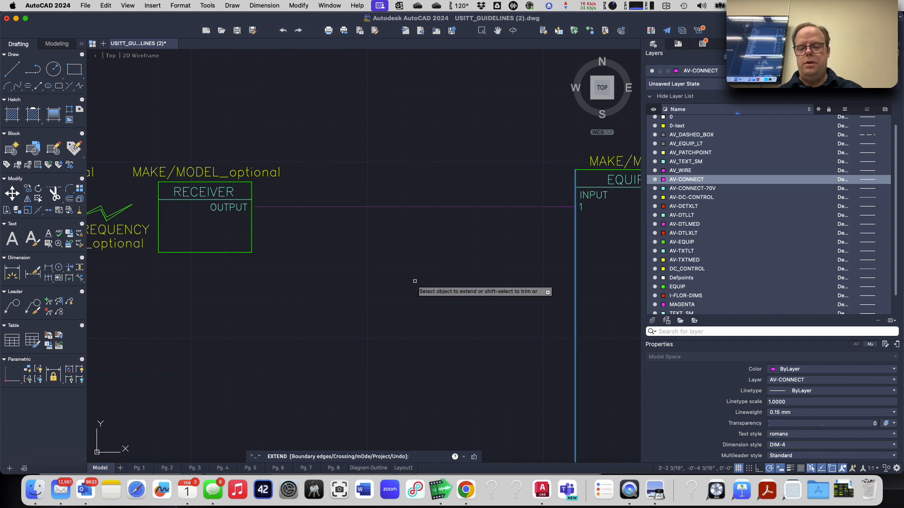
{"action": "key", "text": "Return"}
{"action": "scroll", "coordinate": [625, 211], "scroll_direction": "up", "scroll_amount": 2}
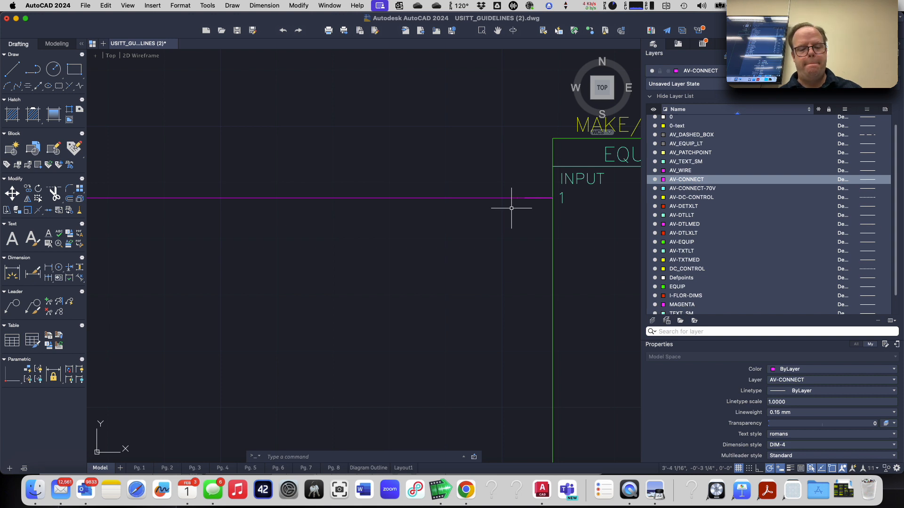
{"action": "key", "text": "super+z"}
{"action": "key", "text": "super+z"}
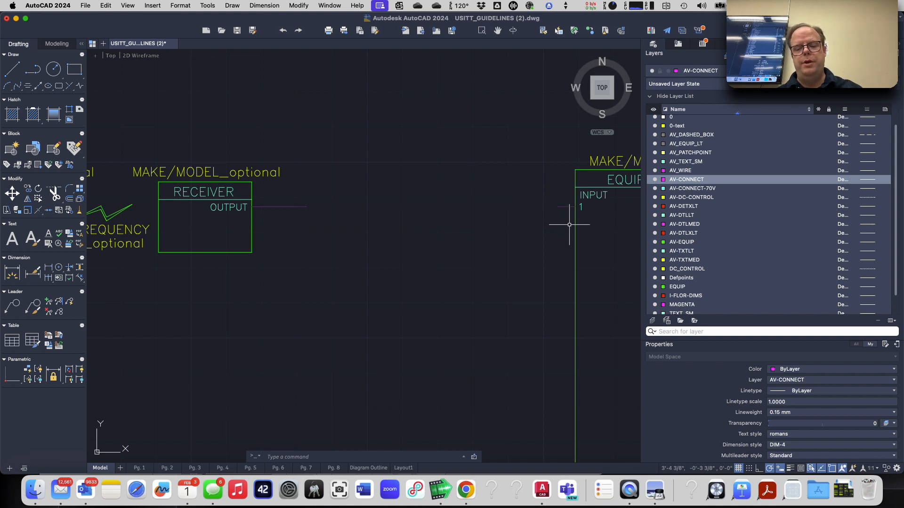
- Extend the receiver's output line to the tall block's left vertical line, using that line as the boundary edge
{"action": "type", "text": "ex"}
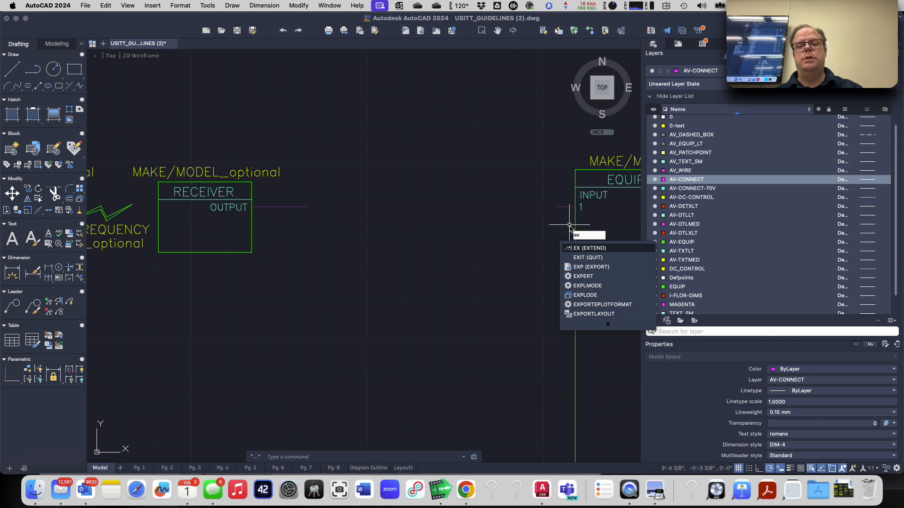
{"action": "key", "text": "Return"}
{"action": "type", "text": "b"}
{"action": "key", "text": "Return"}
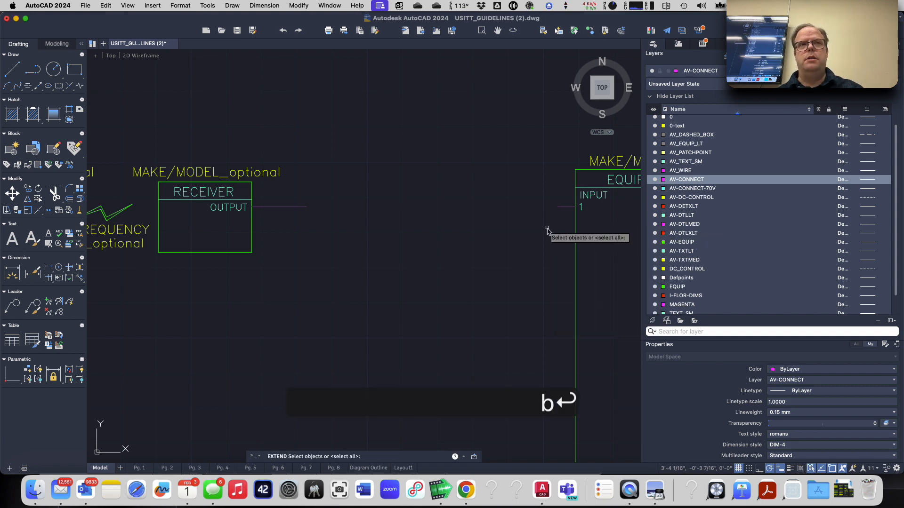
{"action": "left_click", "coordinate": [575, 227]}
{"action": "key", "text": "Return"}
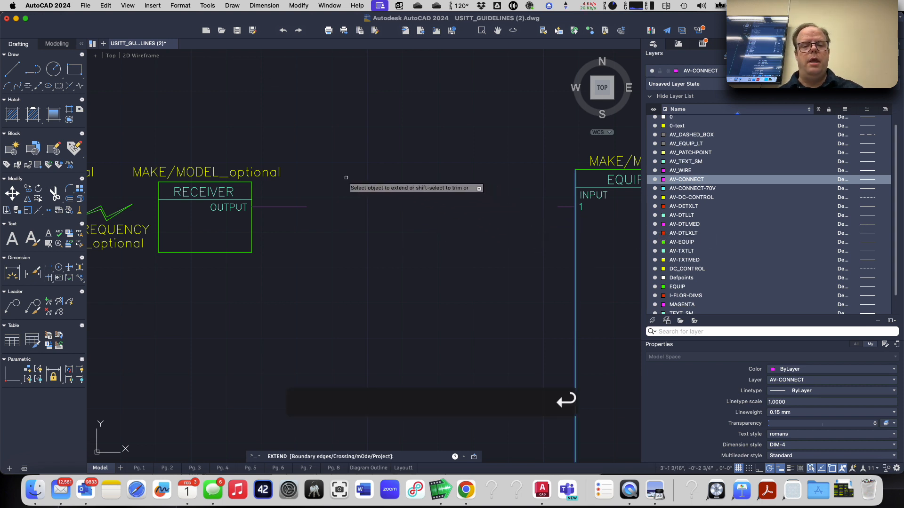
{"action": "left_click", "coordinate": [303, 207]}
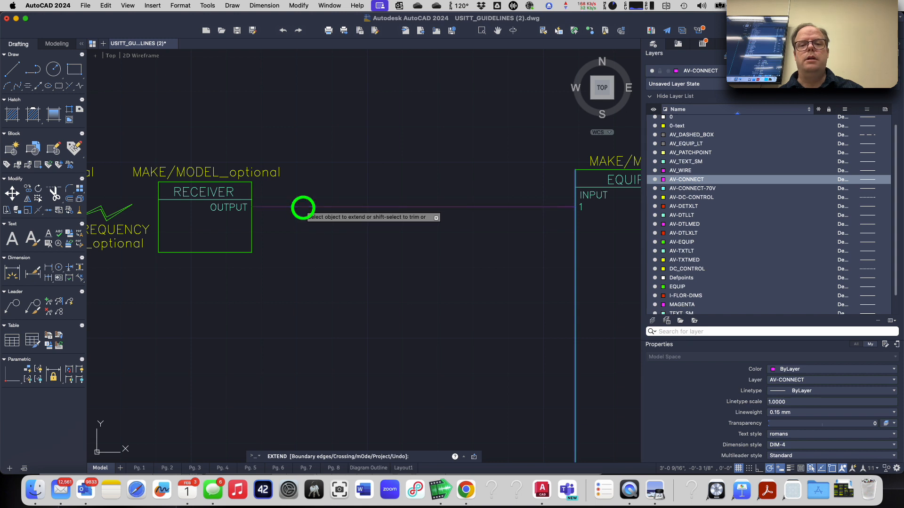
{"action": "key", "text": "Return"}
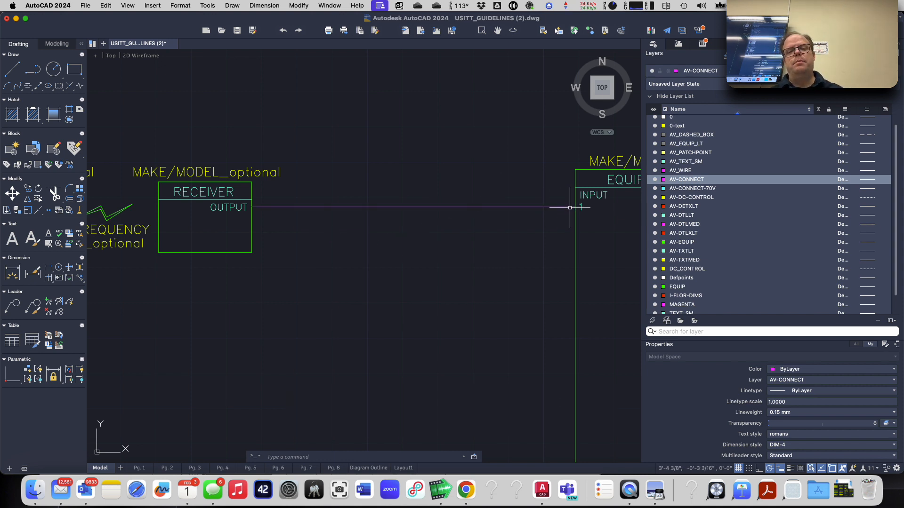
- Erase the short connector line at input 1 that overlaps the extended receiver output line
{"action": "mouse_move", "coordinate": [562, 206]}
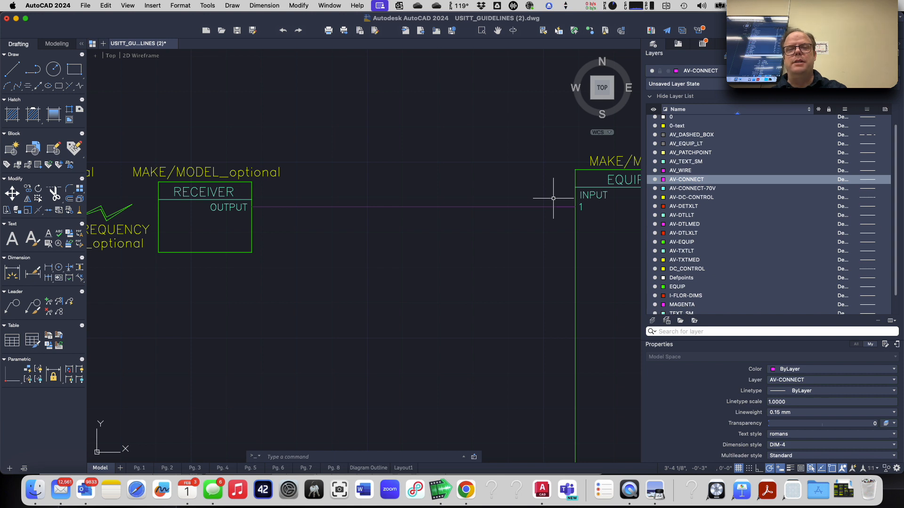
{"action": "left_click", "coordinate": [552, 195]}
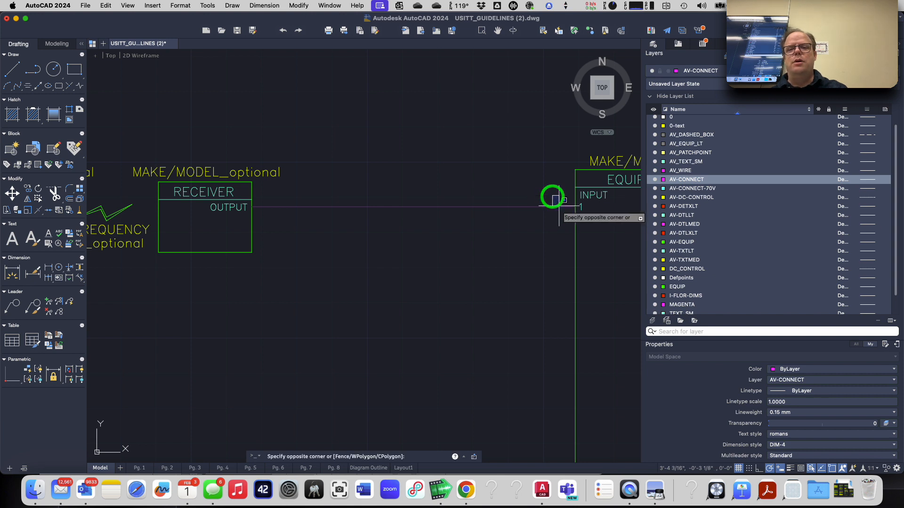
{"action": "left_click", "coordinate": [583, 216]}
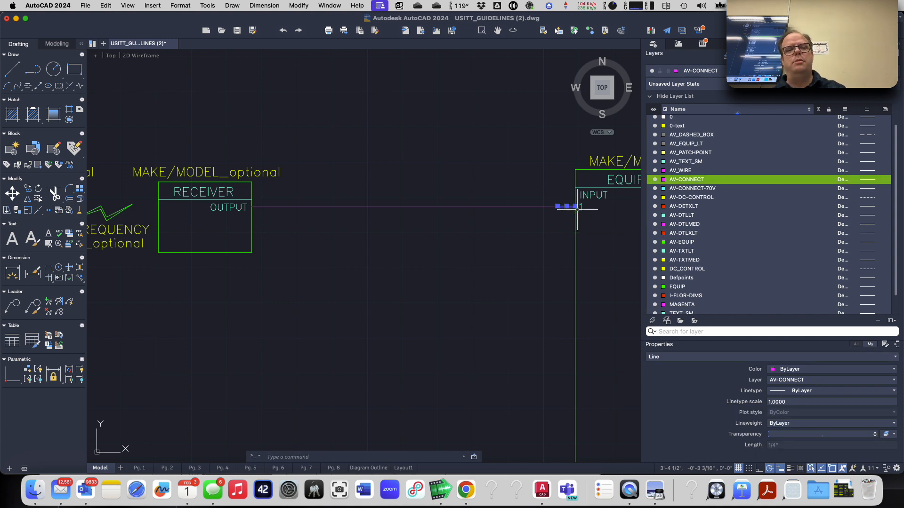
{"action": "key", "text": "e"}
{"action": "key", "text": "Return"}
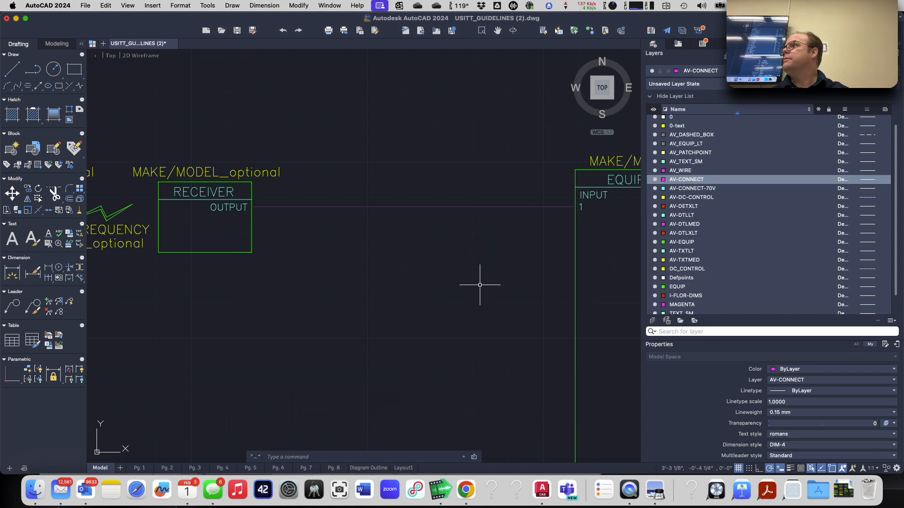
- Copy the whole transmitter and receiver row with its output line and input label about 1 9/16" straight down, based on the transmitter box's upper-left corner
{"action": "scroll", "coordinate": [478, 284], "scroll_direction": "down", "scroll_amount": 2}
{"action": "scroll", "coordinate": [478, 283], "scroll_direction": "up", "scroll_amount": 2}
{"action": "middle_click_drag", "start_coordinate": [477, 283], "coordinate": [531, 281]}
{"action": "scroll", "coordinate": [532, 281], "scroll_direction": "down", "scroll_amount": 2}
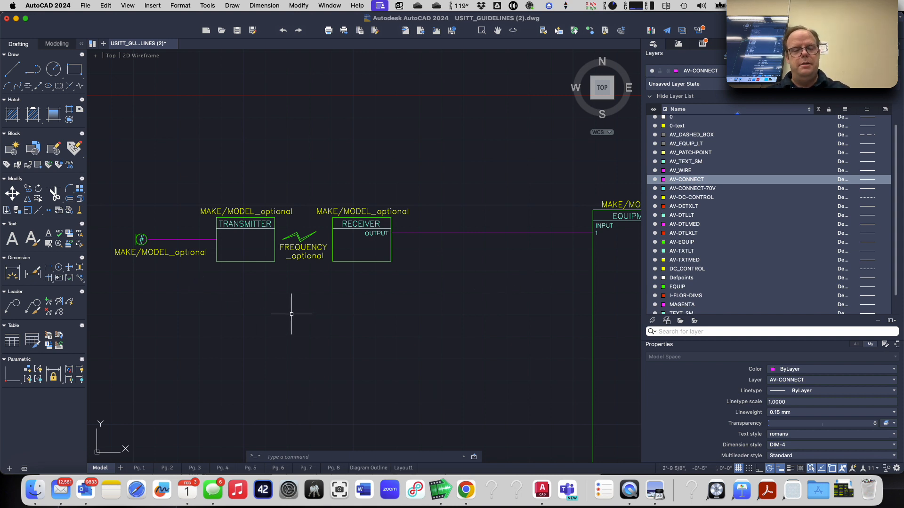
{"action": "type", "text": "co"}
{"action": "key", "text": "Return"}
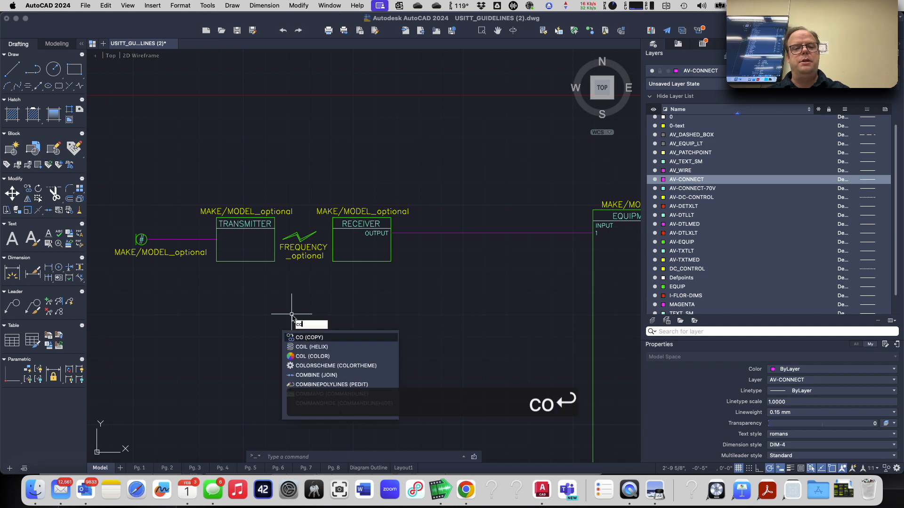
{"action": "left_click", "coordinate": [96, 184]}
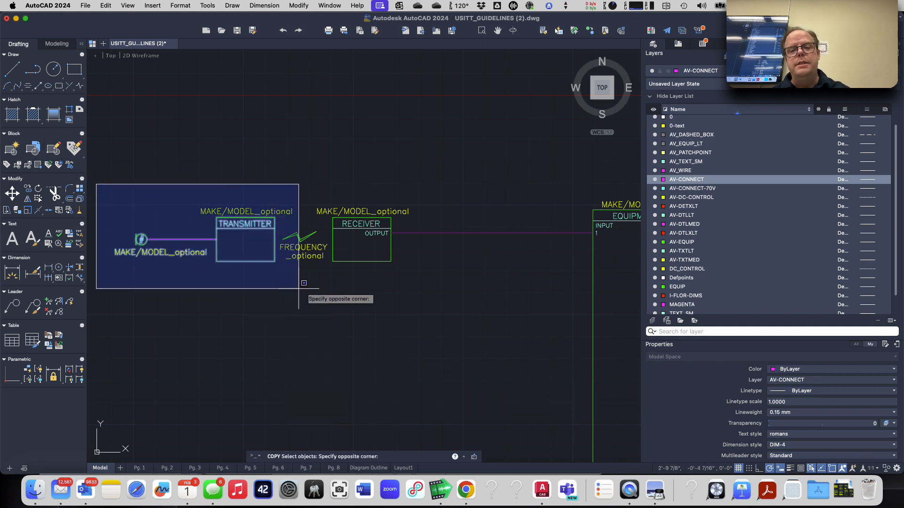
{"action": "left_click", "coordinate": [512, 286]}
{"action": "left_click", "coordinate": [520, 259]}
{"action": "left_click", "coordinate": [467, 213]}
{"action": "scroll", "coordinate": [604, 234], "scroll_direction": "up", "scroll_amount": 3}
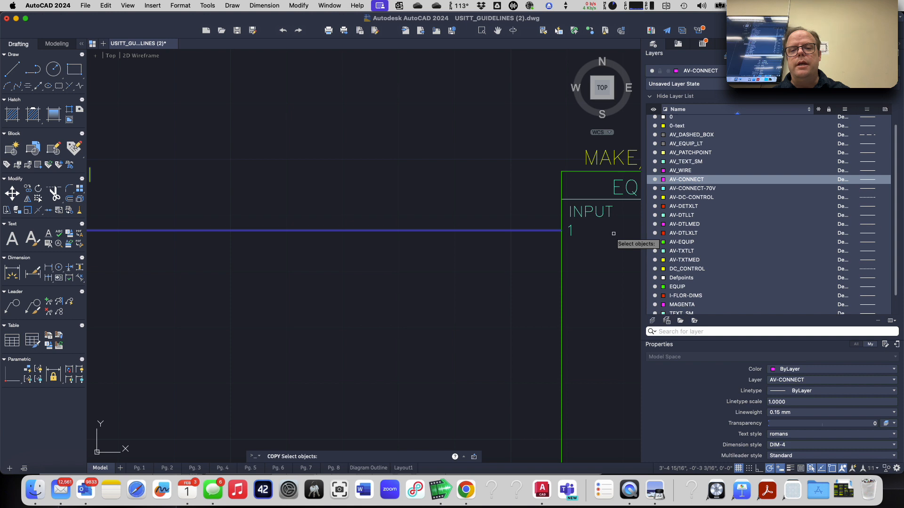
{"action": "left_click", "coordinate": [536, 216]}
{"action": "left_click", "coordinate": [589, 246]}
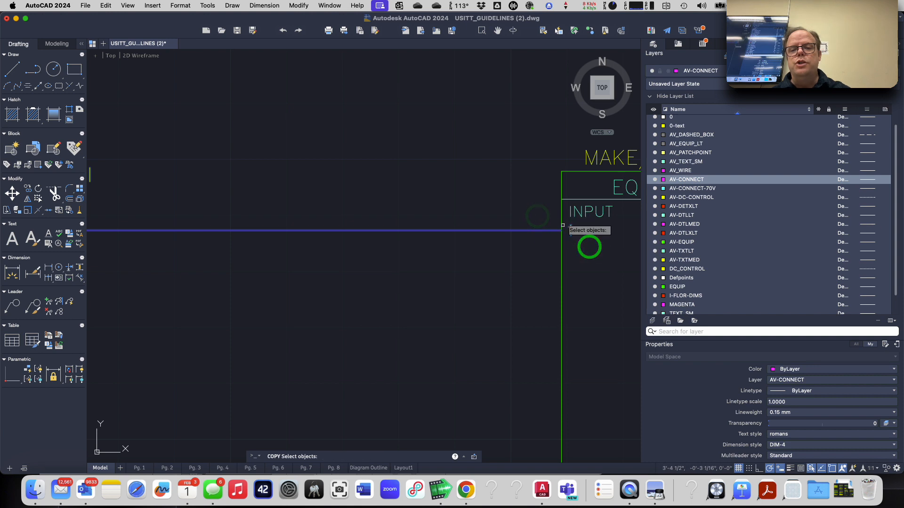
{"action": "scroll", "coordinate": [489, 273], "scroll_direction": "down", "scroll_amount": 3}
{"action": "scroll", "coordinate": [488, 273], "scroll_direction": "down", "scroll_amount": 2}
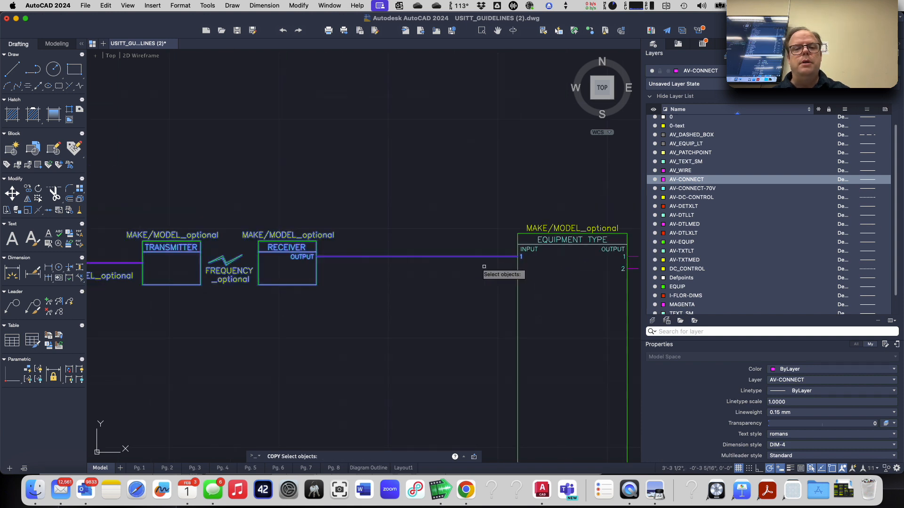
{"action": "scroll", "coordinate": [207, 306], "scroll_direction": "down", "scroll_amount": 2}
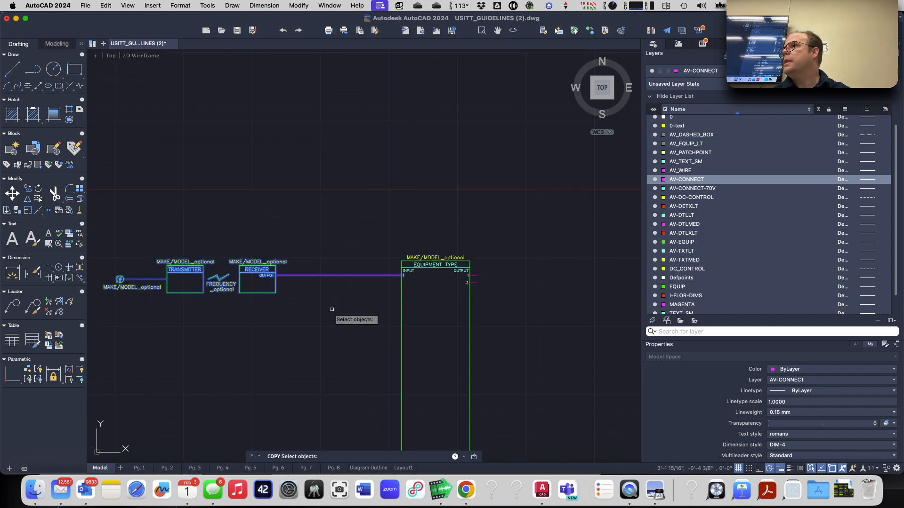
{"action": "key", "text": "Return"}
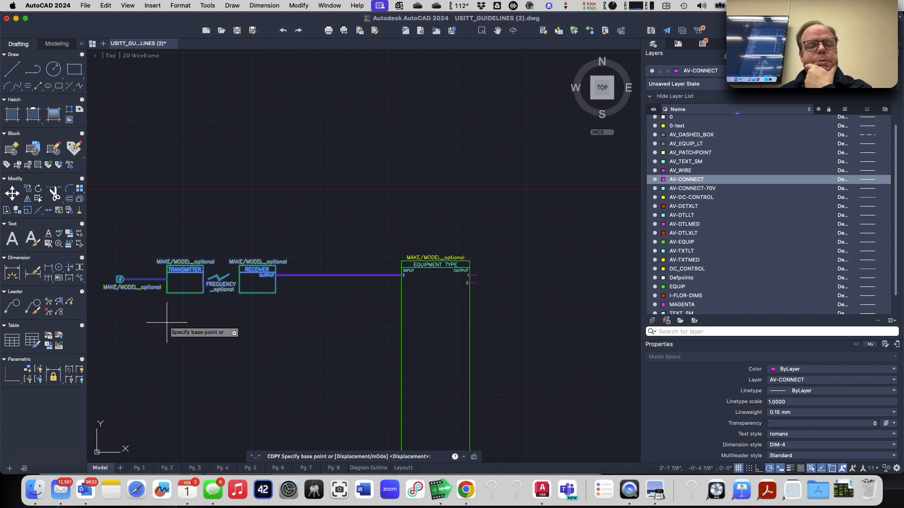
{"action": "scroll", "coordinate": [168, 266], "scroll_direction": "up", "scroll_amount": 5}
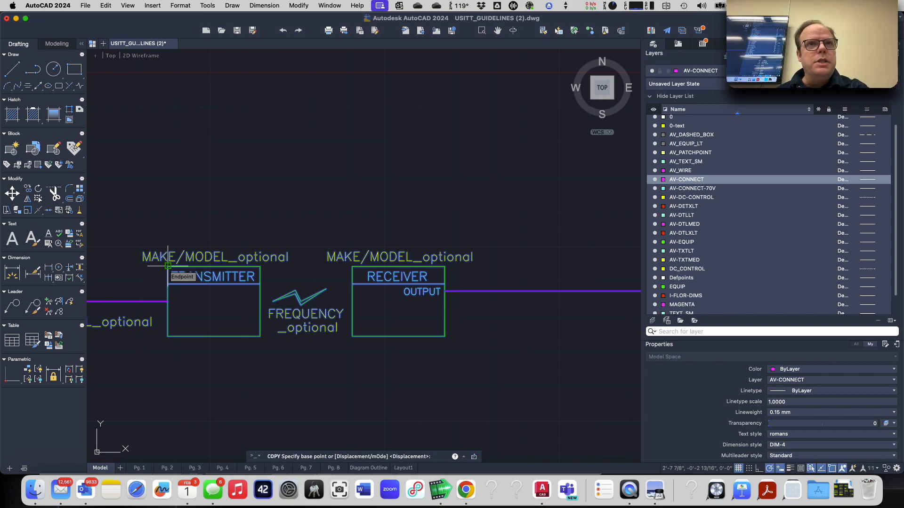
{"action": "left_click", "coordinate": [168, 266]}
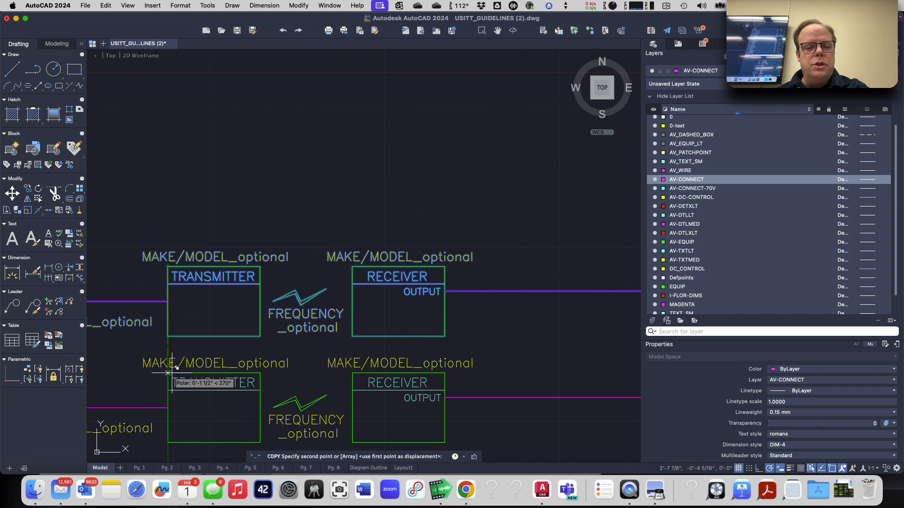
{"action": "scroll", "coordinate": [169, 376], "scroll_direction": "down", "scroll_amount": 3}
{"action": "middle_click_drag", "start_coordinate": [171, 379], "coordinate": [251, 301]}
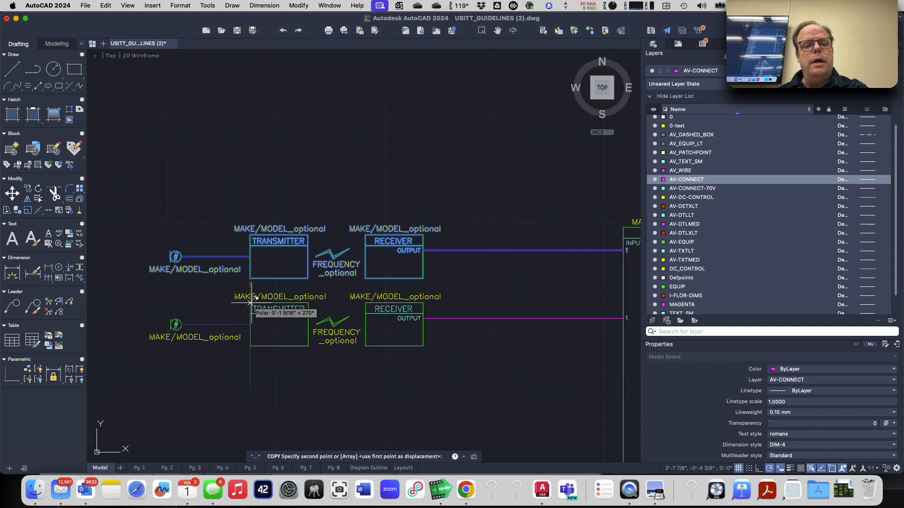
{"action": "left_click", "coordinate": [251, 303]}
{"action": "key", "text": "Return"}
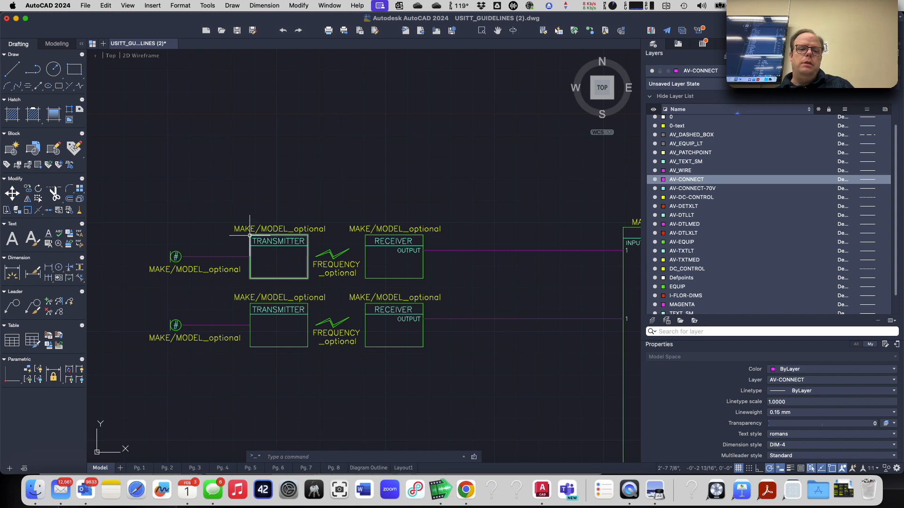
- Check the allowed commands and drawing aids on the System Diagram Outline Assignment page in Chrome, and return to AutoCAD
{"action": "mouse_move", "coordinate": [251, 237]}
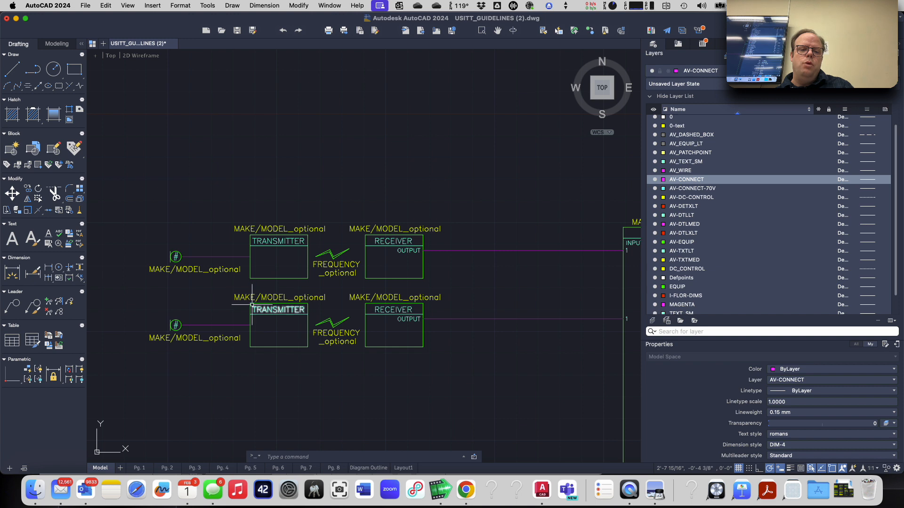
{"action": "mouse_move", "coordinate": [251, 306]}
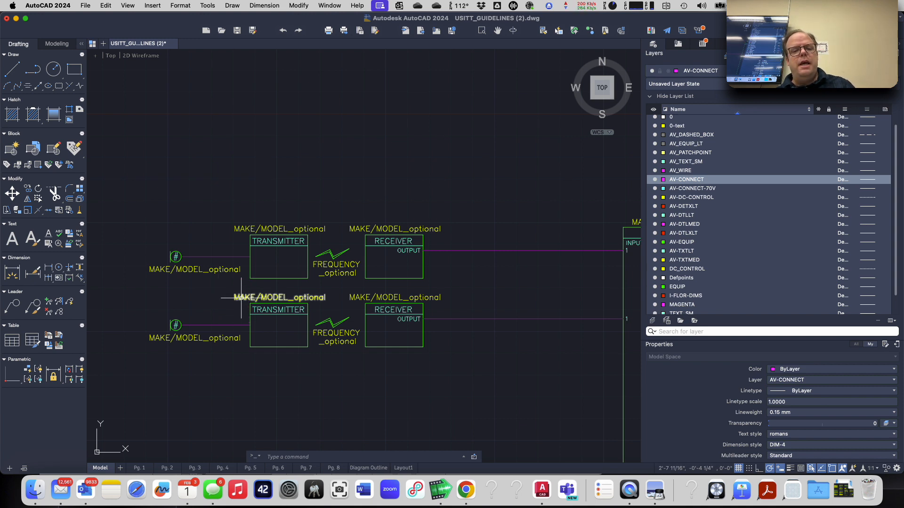
{"action": "mouse_move", "coordinate": [242, 299]}
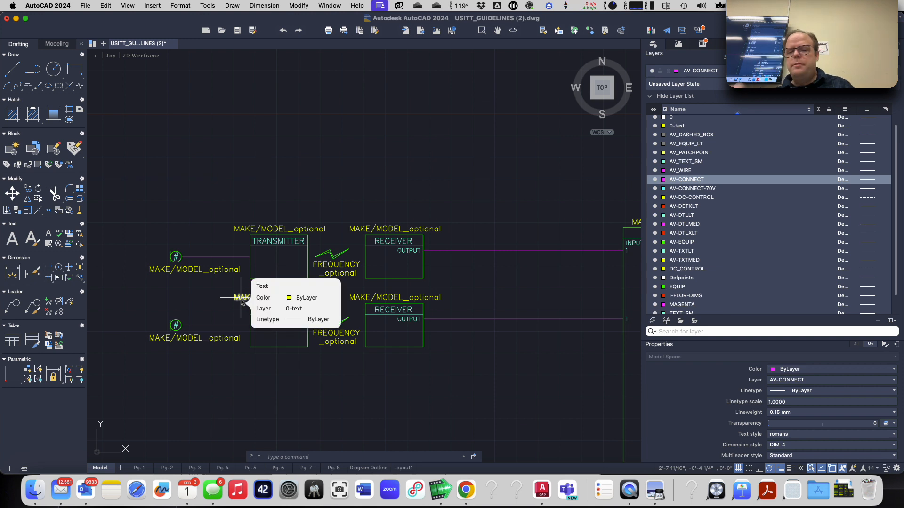
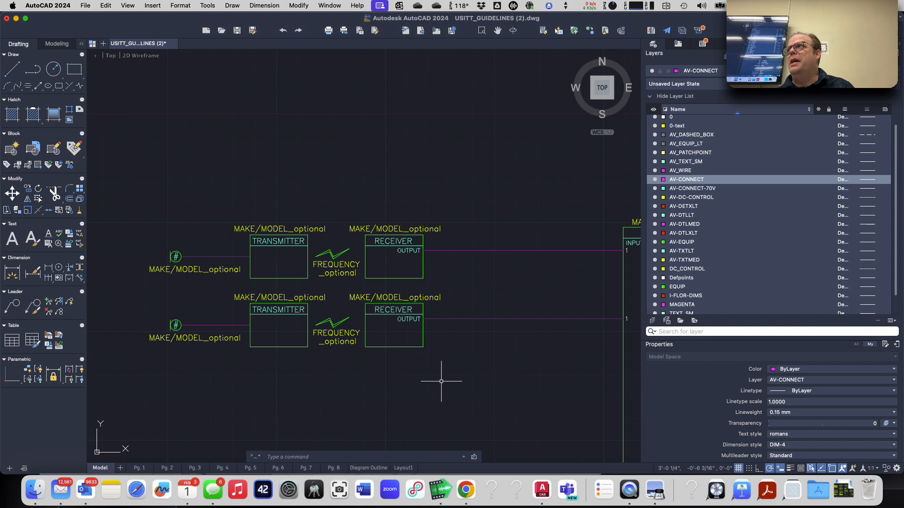
{"action": "key", "text": "super+Tab"}
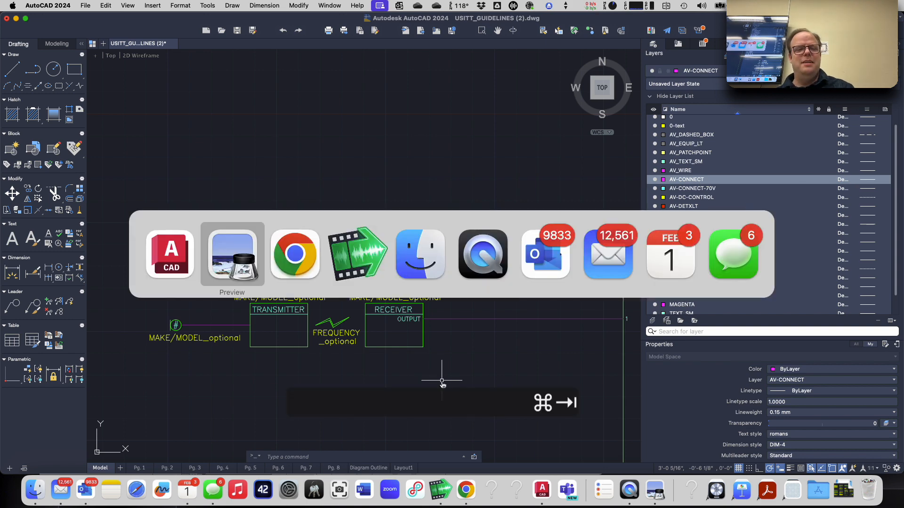
{"action": "key", "text": "super+Tab"}
{"action": "key", "text": "super+Tab"}
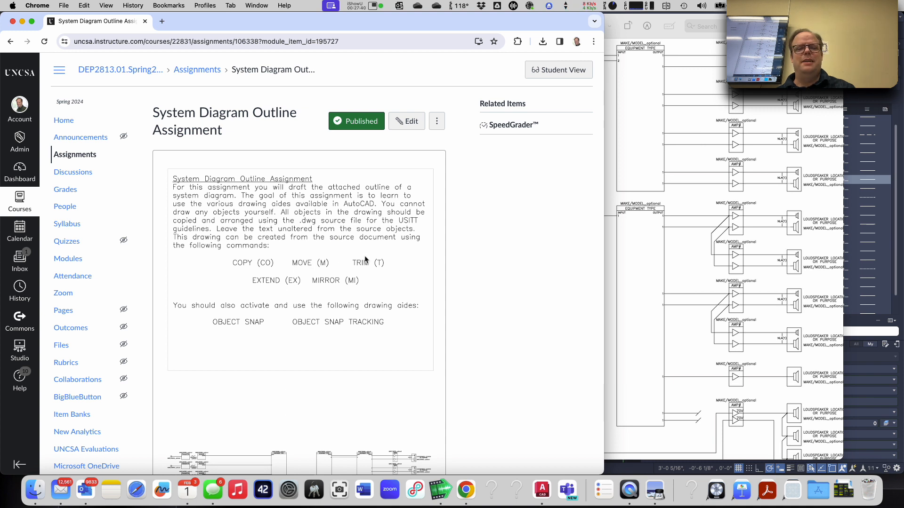
{"action": "key", "text": "super+Tab"}
{"action": "key", "text": "super+Tab"}
{"action": "key", "text": "super+Tab"}
{"action": "key", "text": "super+Tab"}
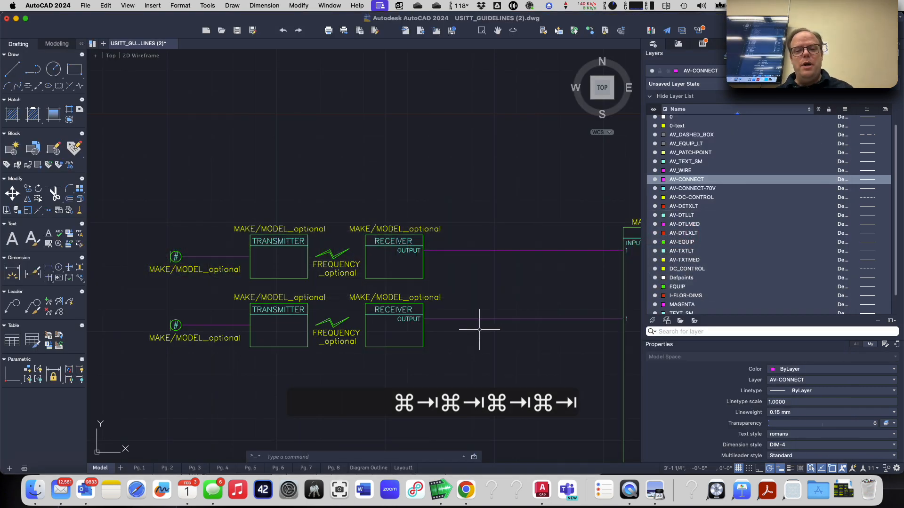
- Copy the second transmitter/receiver row down one row spacing, measured from the first row's line end at the tall block to the second row's line end
{"action": "scroll", "coordinate": [528, 358], "scroll_direction": "down", "scroll_amount": 2}
{"action": "scroll", "coordinate": [525, 357], "scroll_direction": "up", "scroll_amount": 2}
{"action": "middle_click_drag", "start_coordinate": [525, 357], "coordinate": [478, 338]}
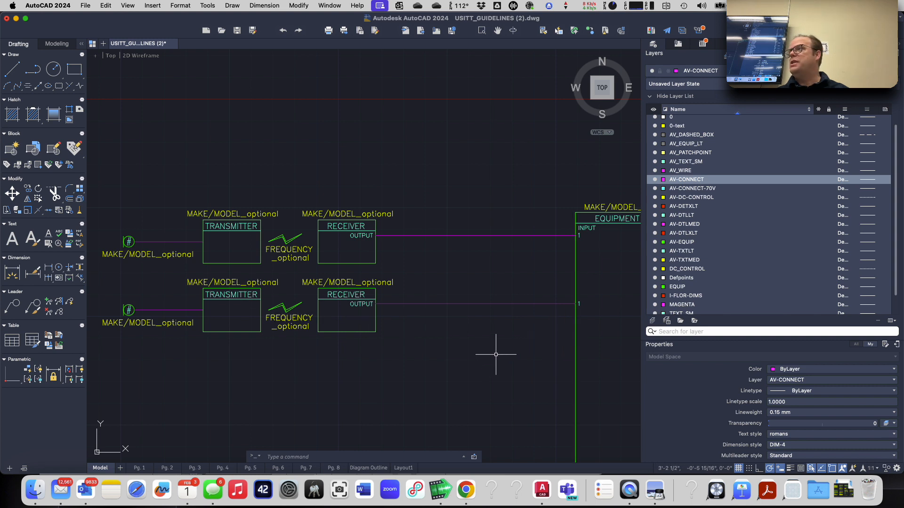
{"action": "mouse_move", "coordinate": [342, 283]}
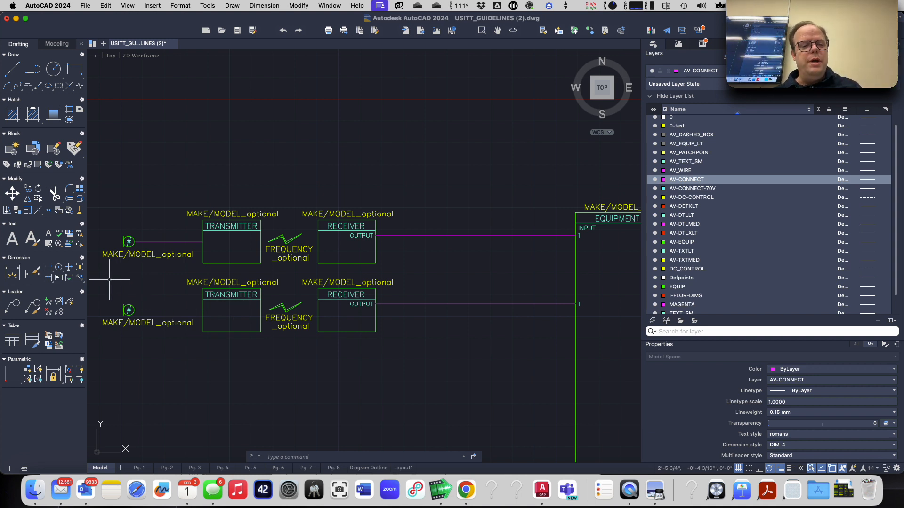
{"action": "left_click", "coordinate": [93, 274]}
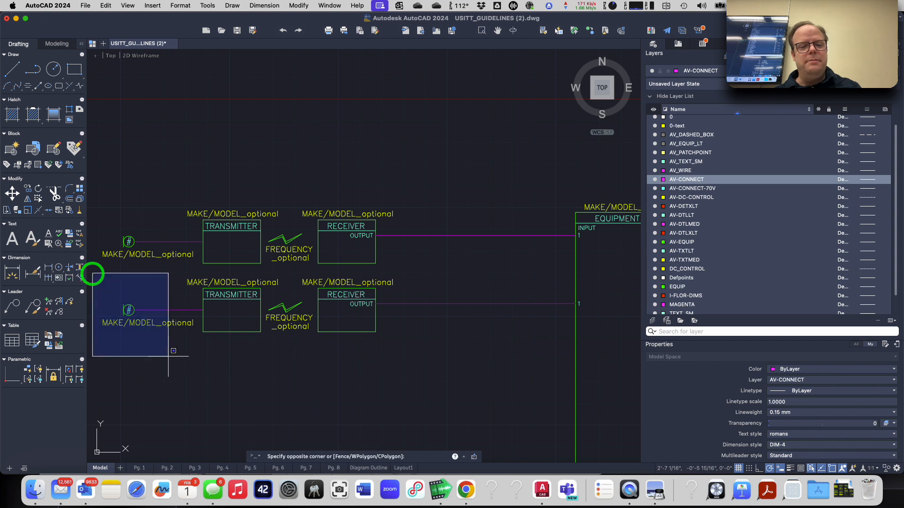
{"action": "left_click", "coordinate": [598, 351]}
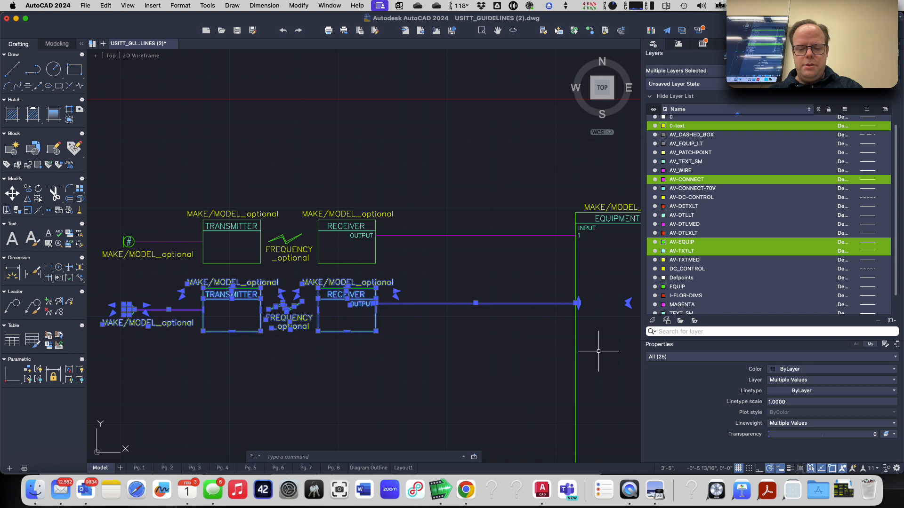
{"action": "type", "text": "co"}
{"action": "key", "text": "Return"}
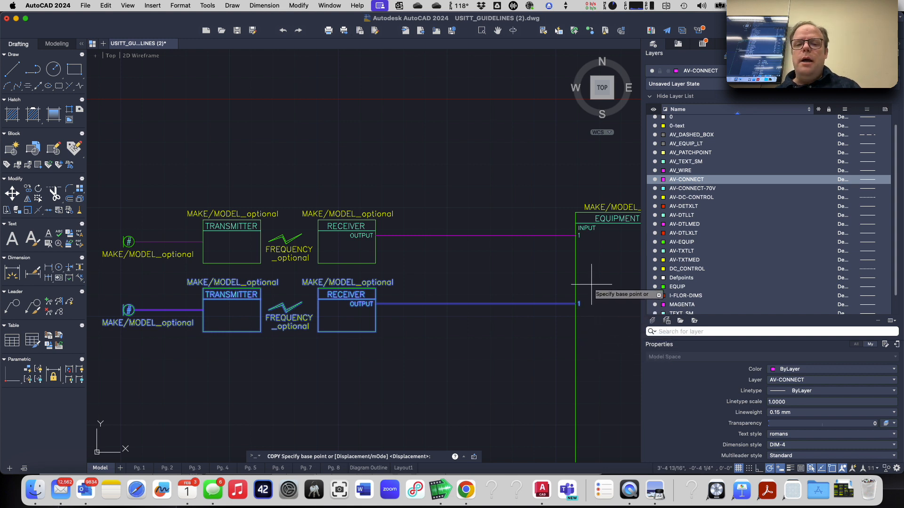
{"action": "left_click", "coordinate": [576, 234]}
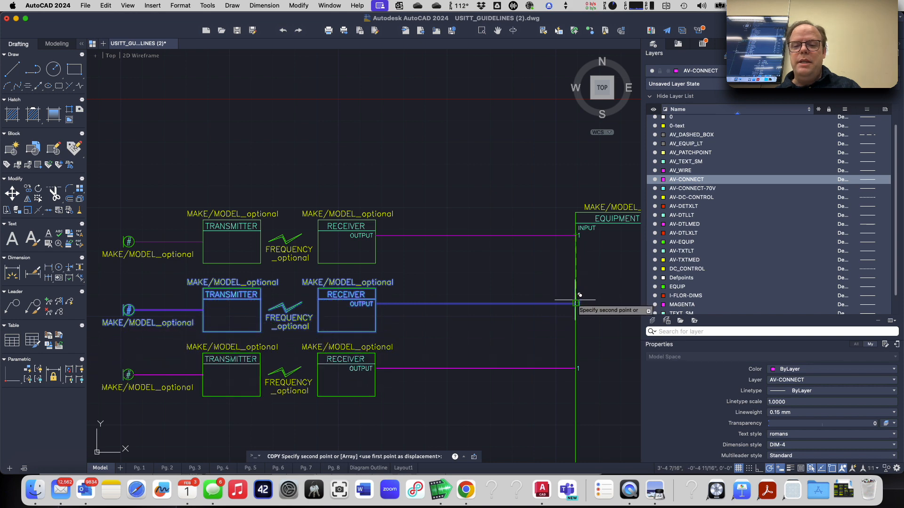
{"action": "scroll", "coordinate": [575, 302], "scroll_direction": "up", "scroll_amount": 5}
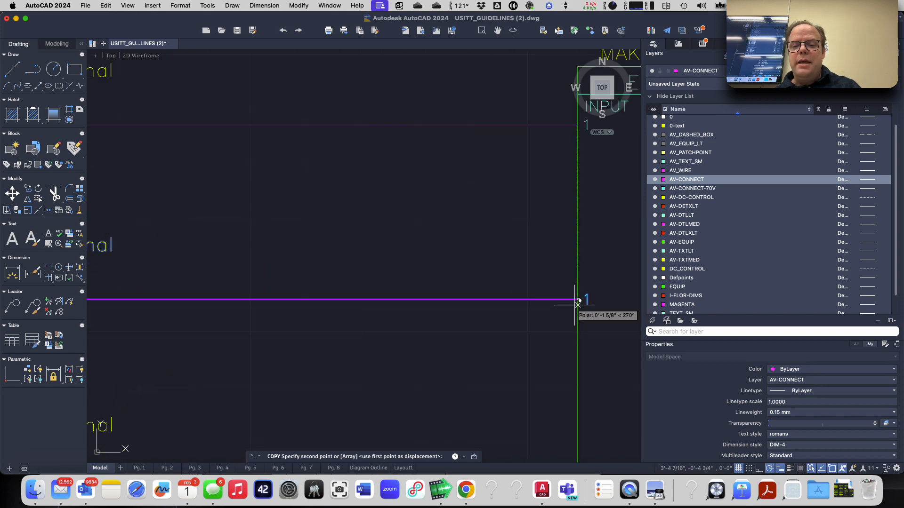
{"action": "left_click", "coordinate": [577, 300]}
{"action": "scroll", "coordinate": [549, 323], "scroll_direction": "down", "scroll_amount": 4}
{"action": "scroll", "coordinate": [550, 324], "scroll_direction": "down", "scroll_amount": 3}
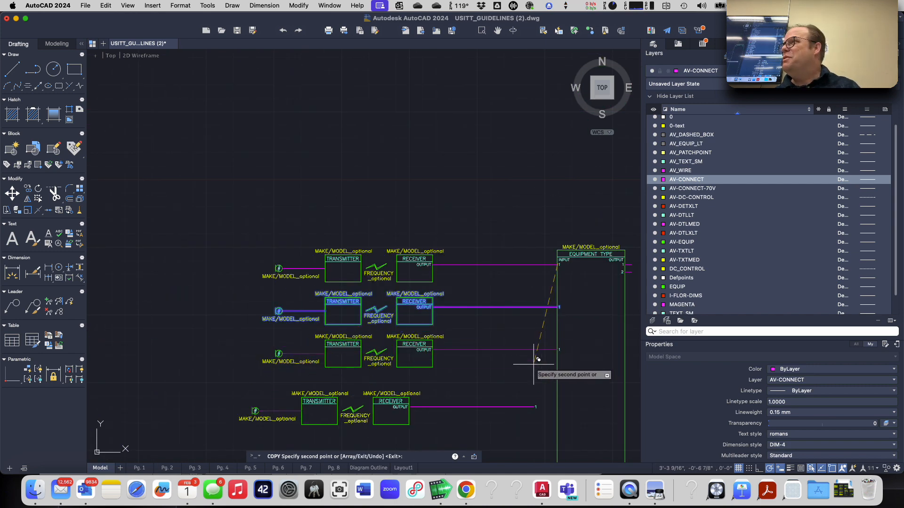
- Place four more copies of the row down the tall block's input side at the same spacing, bringing the stack to seven rows
{"action": "scroll", "coordinate": [556, 361], "scroll_direction": "up", "scroll_amount": 5}
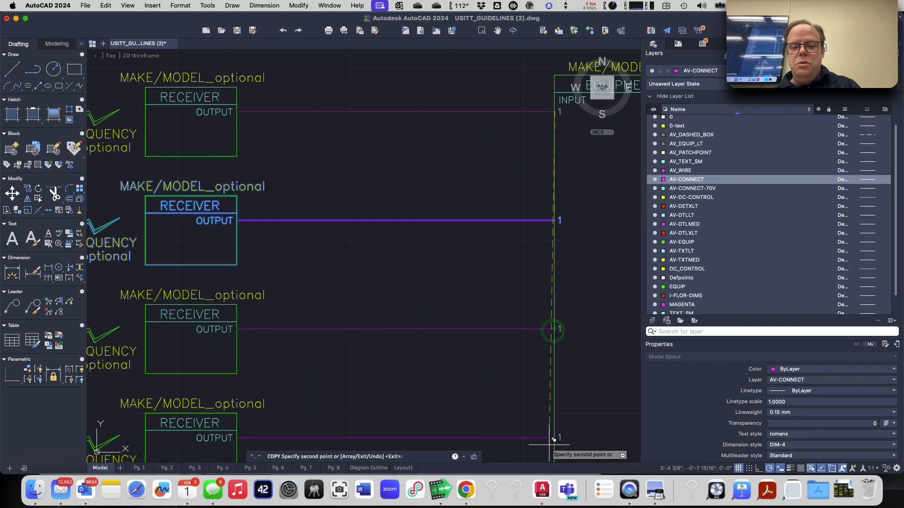
{"action": "scroll", "coordinate": [551, 436], "scroll_direction": "down", "scroll_amount": 5}
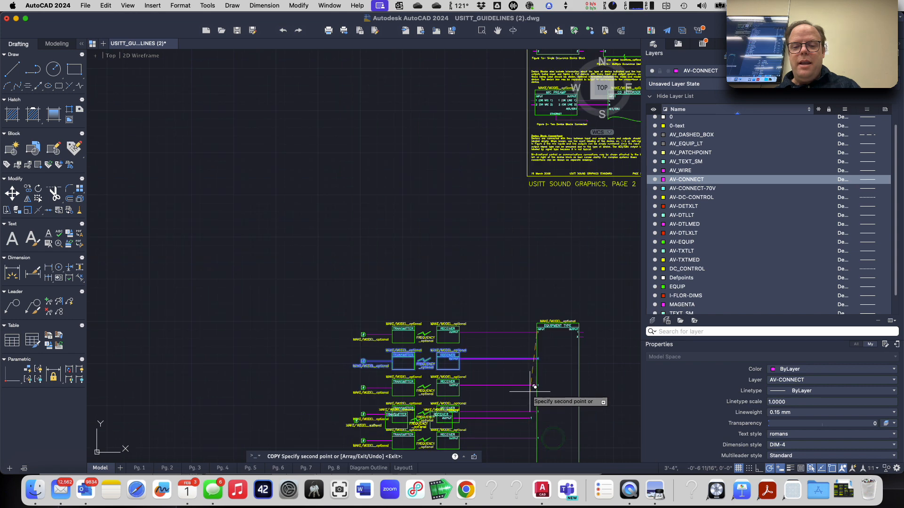
{"action": "scroll", "coordinate": [533, 379], "scroll_direction": "up", "scroll_amount": 4}
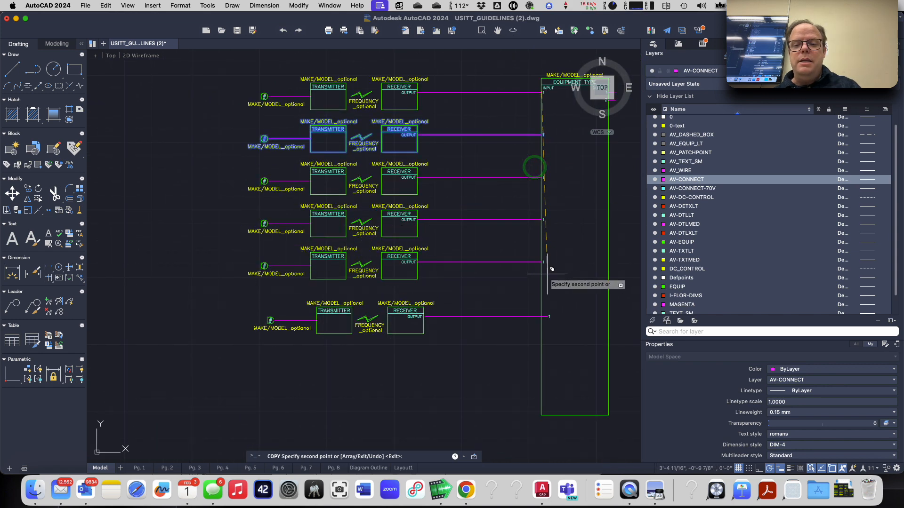
{"action": "scroll", "coordinate": [551, 269], "scroll_direction": "up", "scroll_amount": 5}
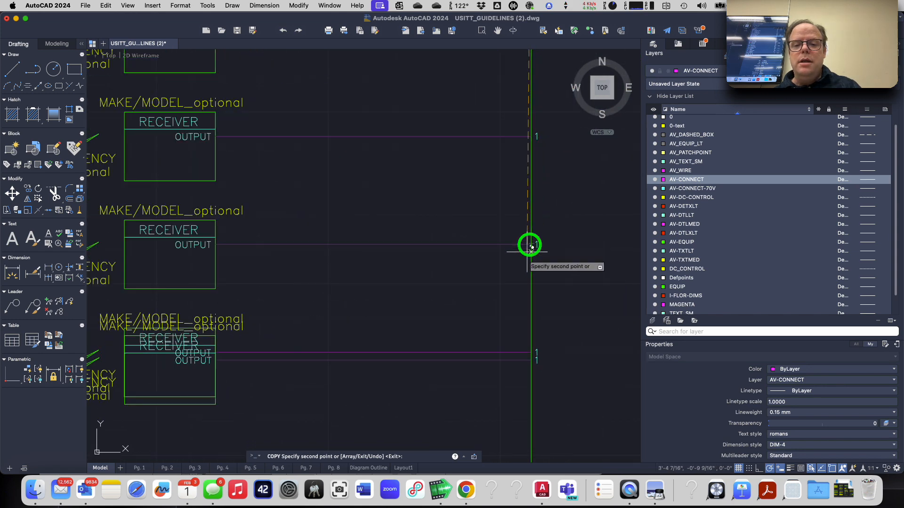
{"action": "left_click", "coordinate": [530, 353]}
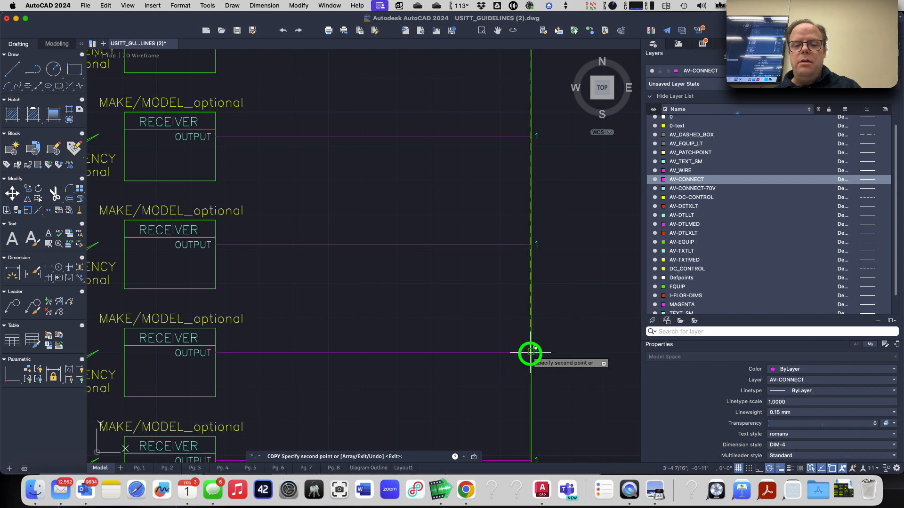
- Add the eighth and ninth transmitter/receiver rows at the same spacing and finish copying
{"action": "scroll", "coordinate": [530, 353], "scroll_direction": "down", "scroll_amount": 8}
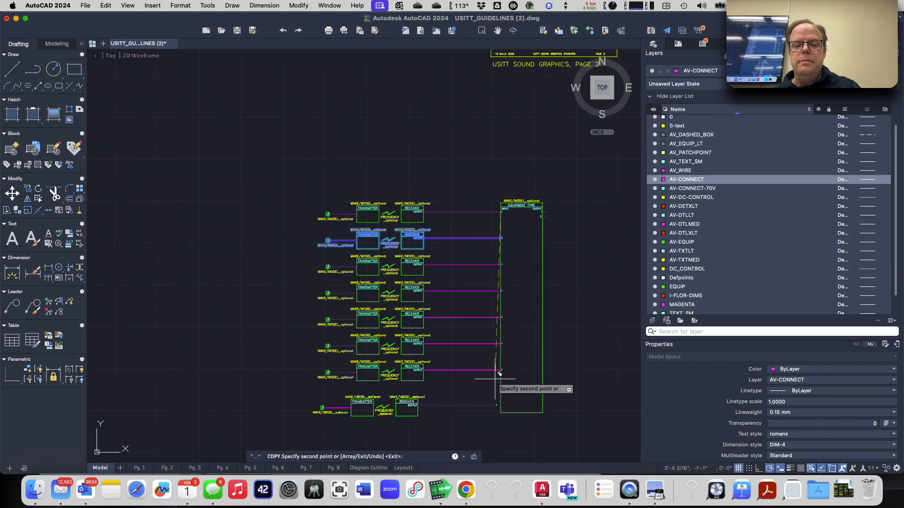
{"action": "scroll", "coordinate": [500, 373], "scroll_direction": "up", "scroll_amount": 8}
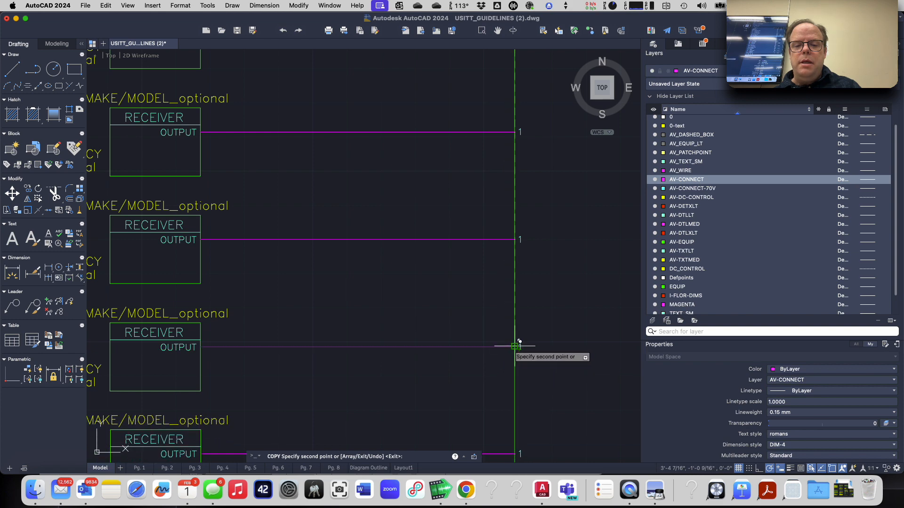
{"action": "scroll", "coordinate": [480, 379], "scroll_direction": "down", "scroll_amount": 5}
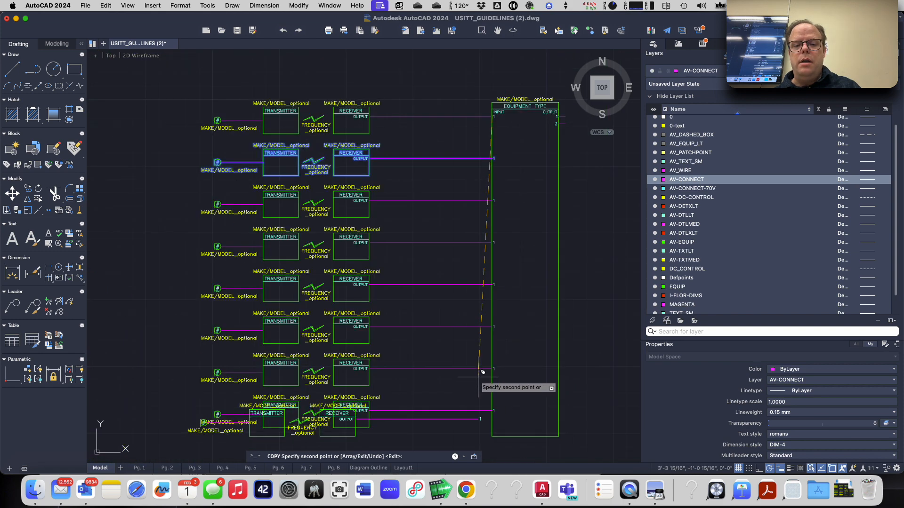
{"action": "scroll", "coordinate": [479, 413], "scroll_direction": "up", "scroll_amount": 5}
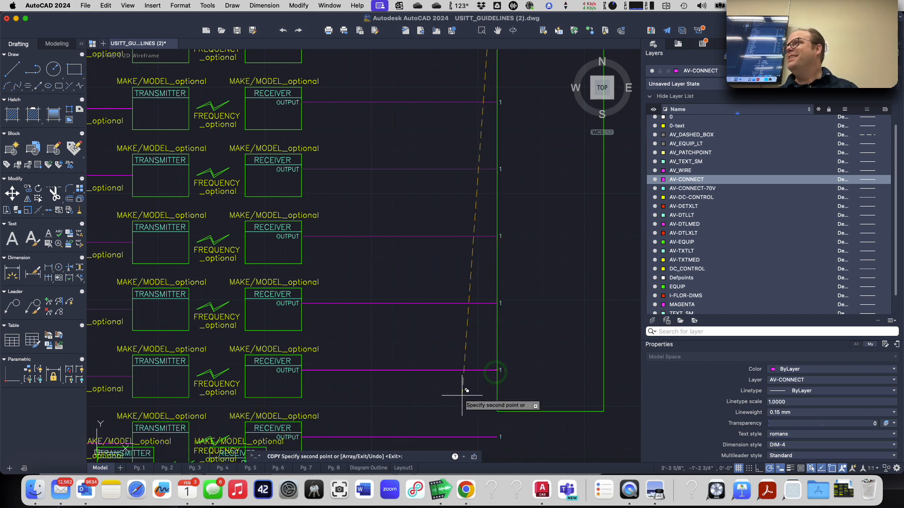
{"action": "key", "text": "Return"}
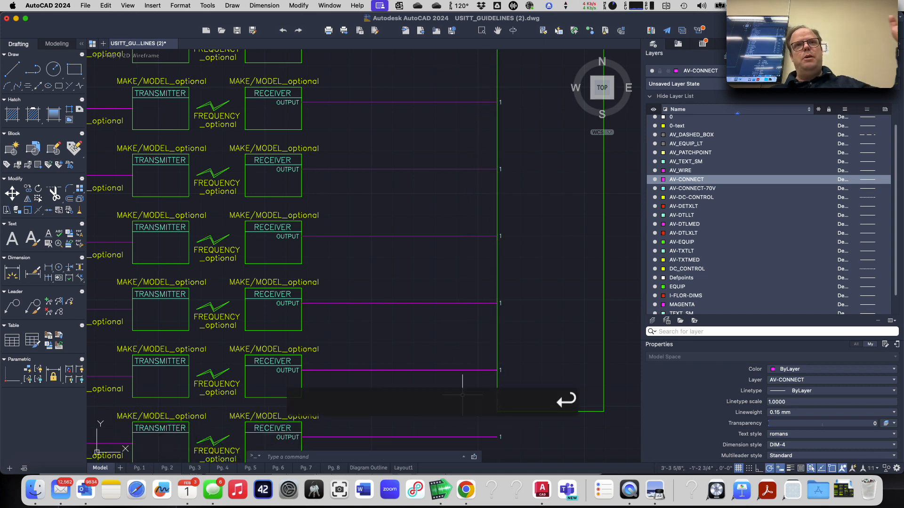
- Move the tall equipment block's bottom line straight down until it aligns with the bottom edge of the last receiver box
{"action": "scroll", "coordinate": [444, 341], "scroll_direction": "down", "scroll_amount": 5}
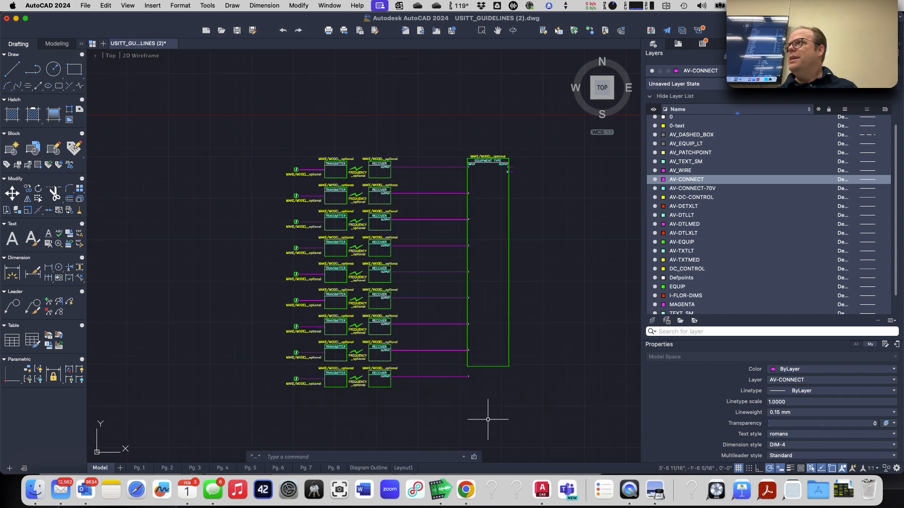
{"action": "scroll", "coordinate": [487, 419], "scroll_direction": "up", "scroll_amount": 2}
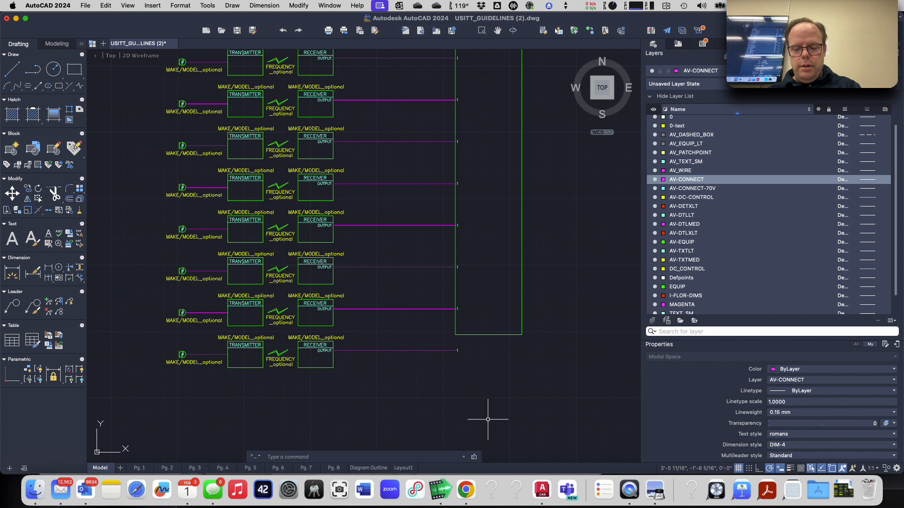
{"action": "type", "text": "m"}
{"action": "key", "text": "Return"}
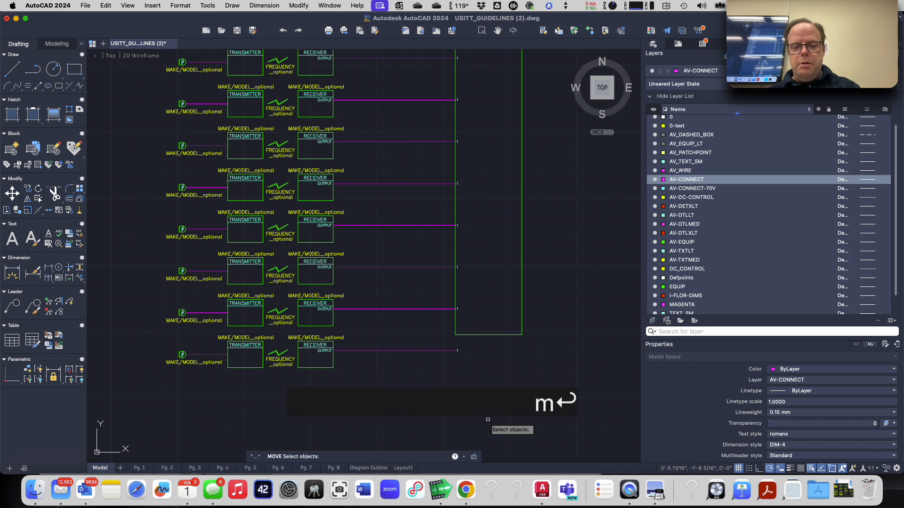
{"action": "left_click", "coordinate": [480, 334]}
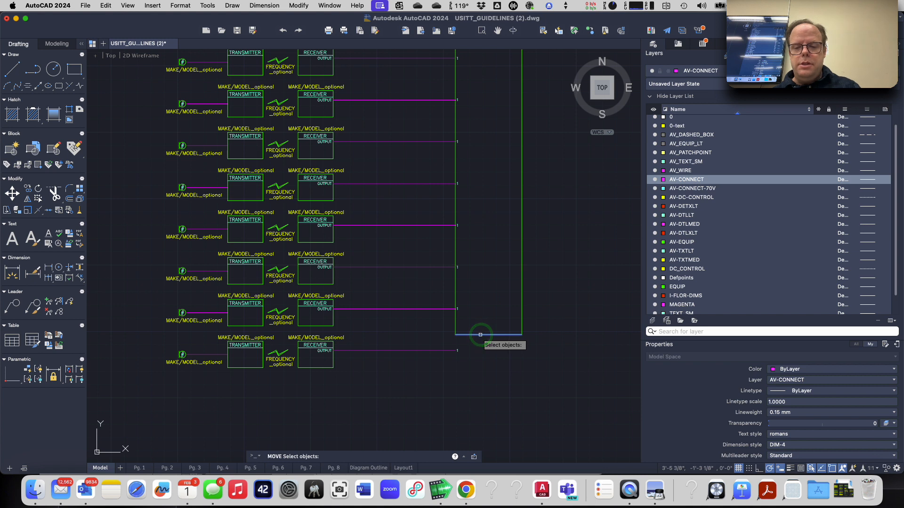
{"action": "key", "text": "Return"}
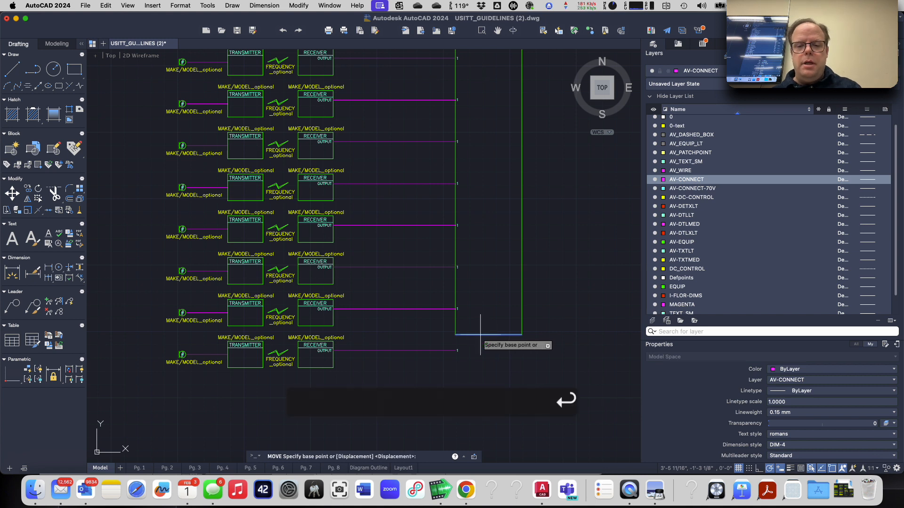
{"action": "left_click", "coordinate": [455, 335]}
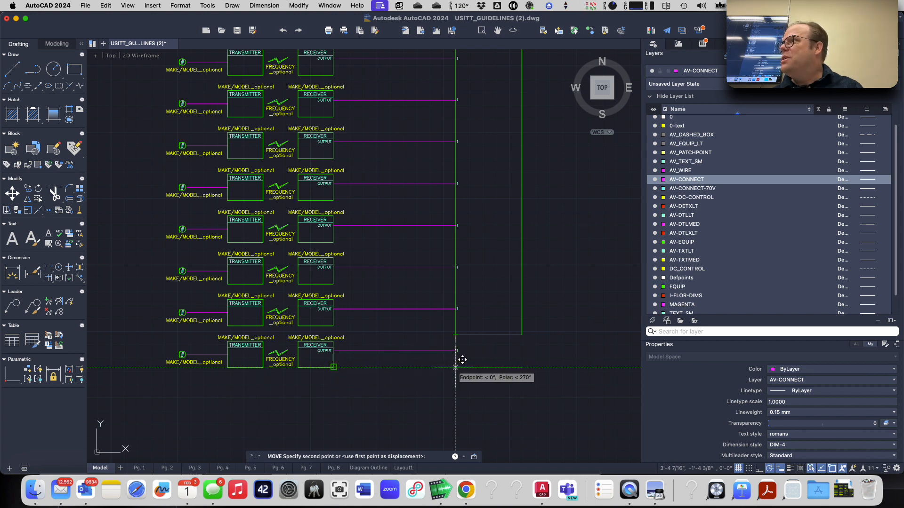
{"action": "left_click", "coordinate": [456, 367]}
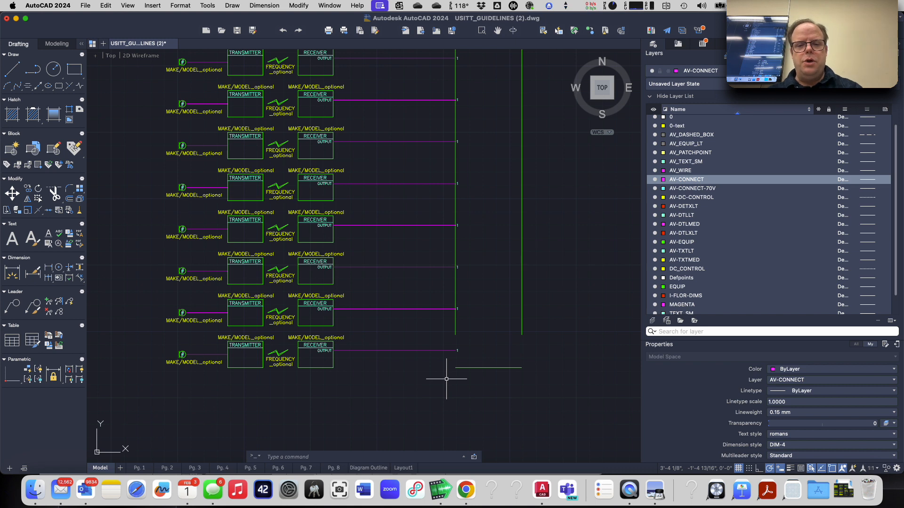
- Extend both vertical sides of the tall equipment block down to its moved bottom line, using that line as the boundary edge
{"action": "type", "text": "ex"}
{"action": "key", "text": "Return"}
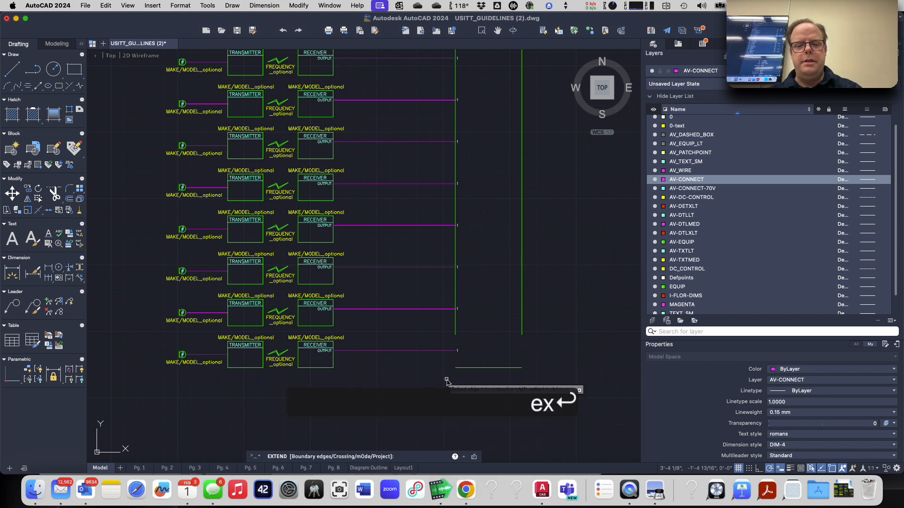
{"action": "type", "text": "b"}
{"action": "key", "text": "Return"}
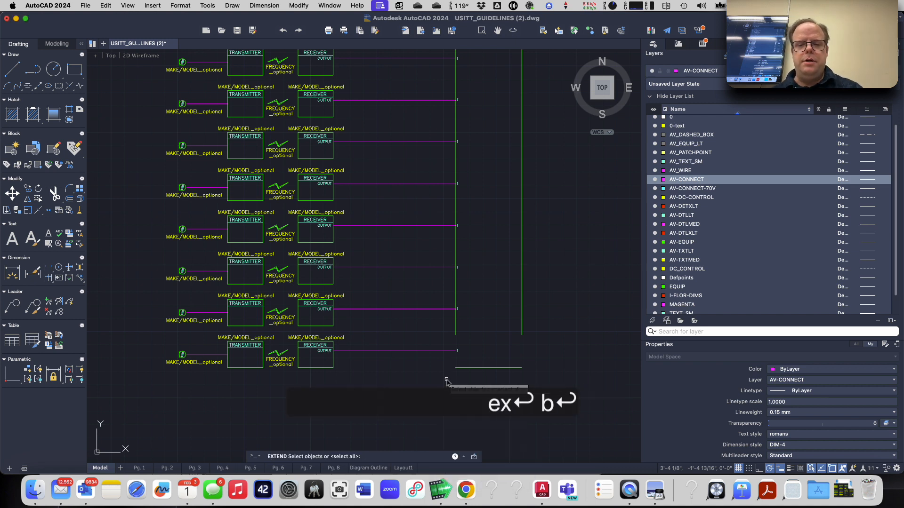
{"action": "left_click", "coordinate": [474, 367]}
{"action": "key", "text": "Return"}
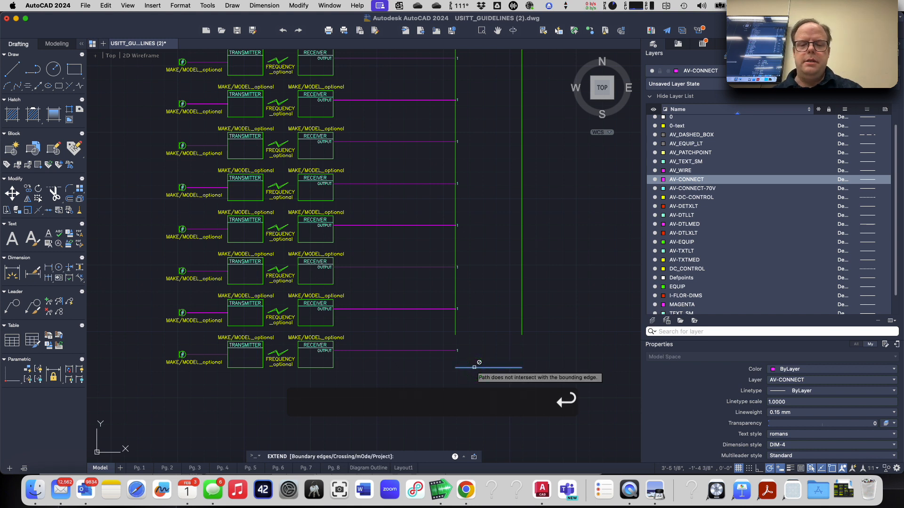
{"action": "left_click", "coordinate": [455, 332]}
{"action": "left_click", "coordinate": [522, 334]}
{"action": "key", "text": "Return"}
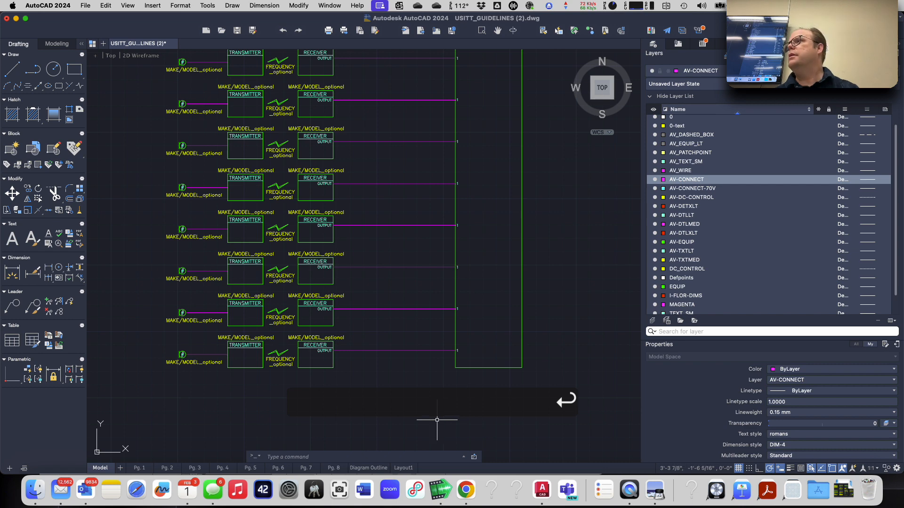
- Undo the extension of the tall block's two sides and the move of its bottom line
{"action": "scroll", "coordinate": [479, 401], "scroll_direction": "down", "scroll_amount": 3}
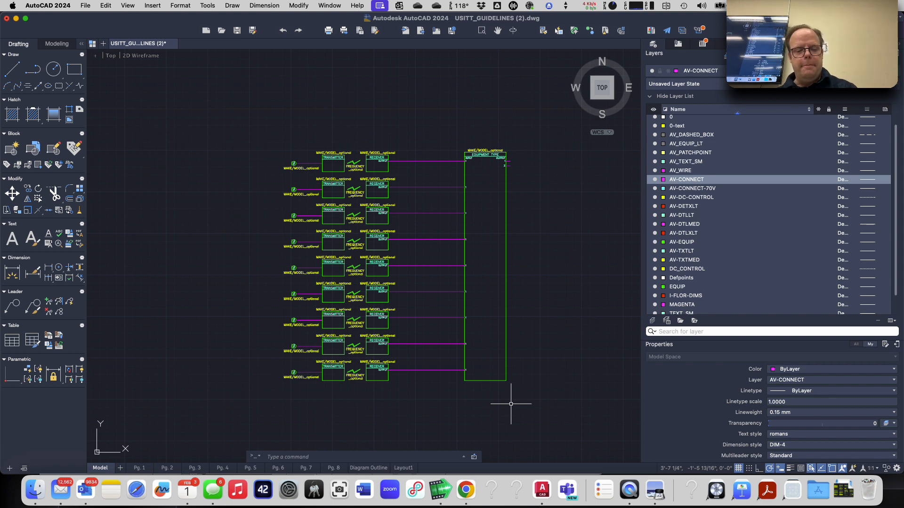
{"action": "key", "text": "Escape"}
{"action": "key", "text": "Escape"}
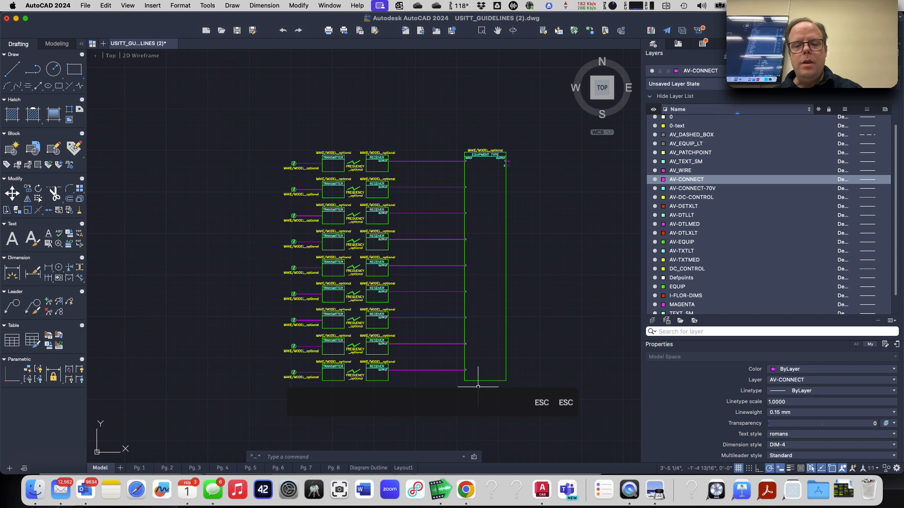
{"action": "scroll", "coordinate": [478, 387], "scroll_direction": "up", "scroll_amount": 2}
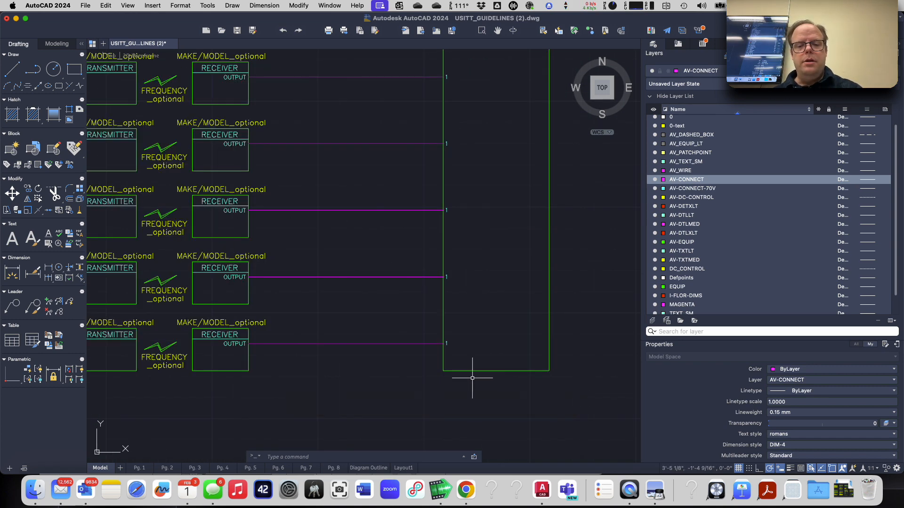
{"action": "key", "text": "super+z"}
{"action": "key", "text": "super+z"}
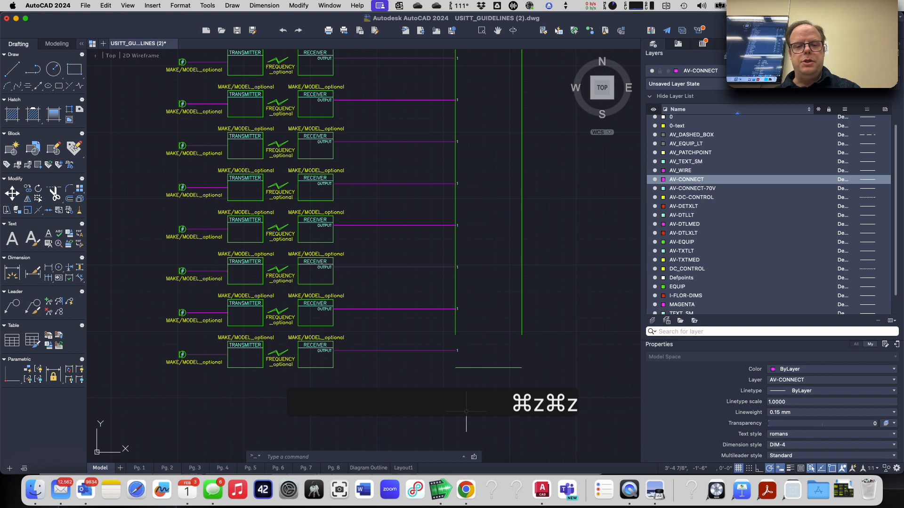
{"action": "key", "text": "super+z"}
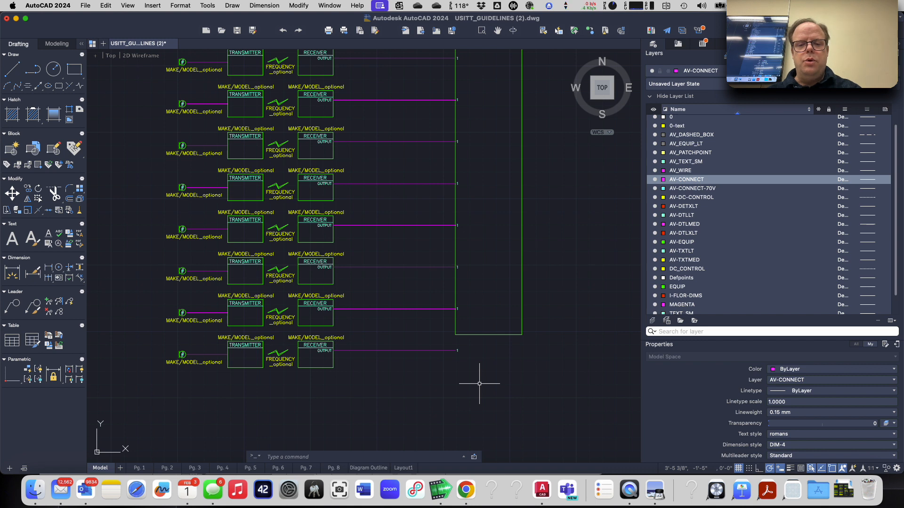
- Move the tall equipment block's bottom line straight down, tracking it level with the lower edge of the last receiver box
{"action": "type", "text": "mo"}
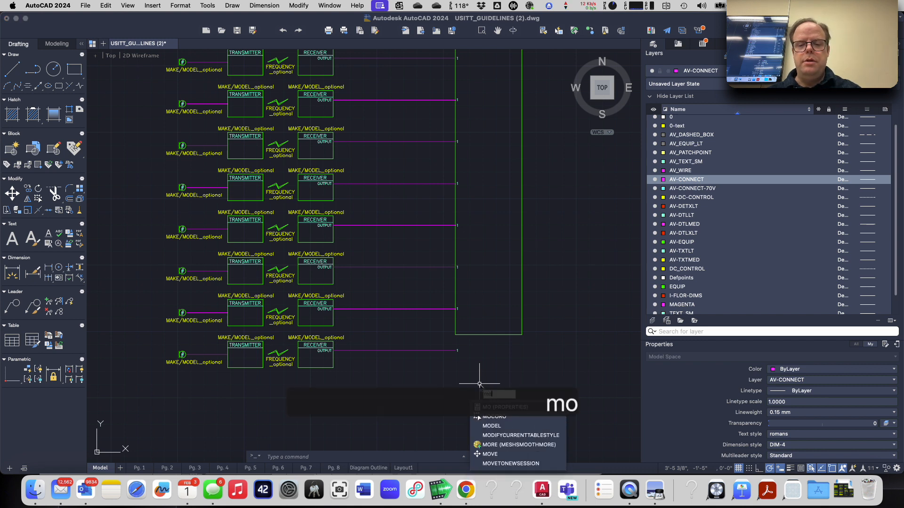
{"action": "key", "text": "BackSpace"}
{"action": "key", "text": "Return"}
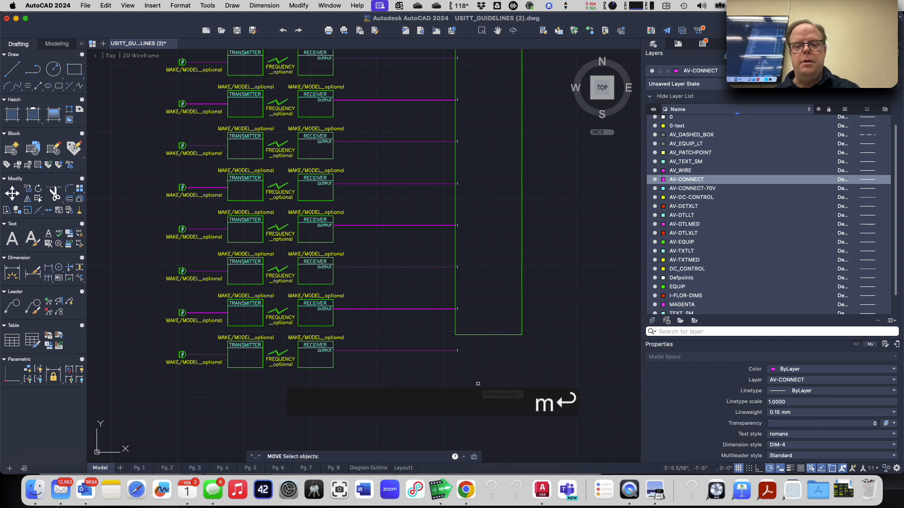
{"action": "left_click", "coordinate": [474, 335]}
{"action": "key", "text": "Return"}
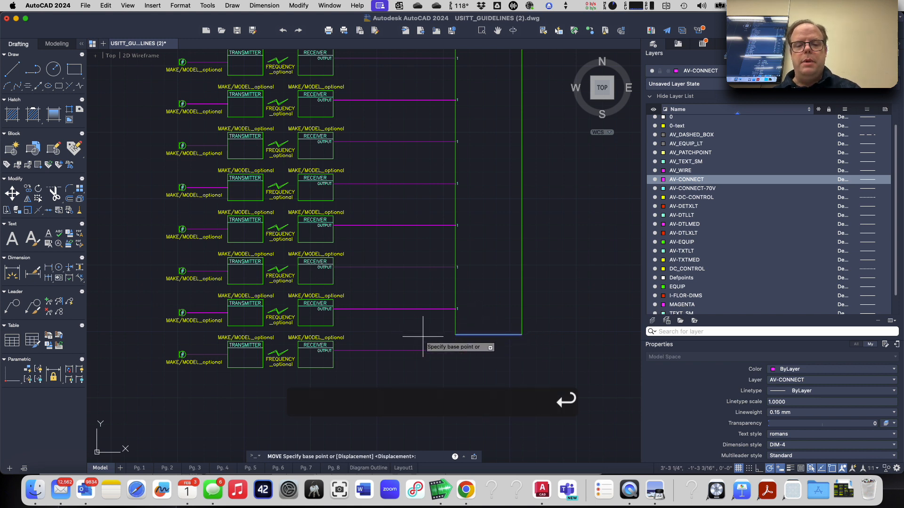
{"action": "left_click", "coordinate": [454, 334]}
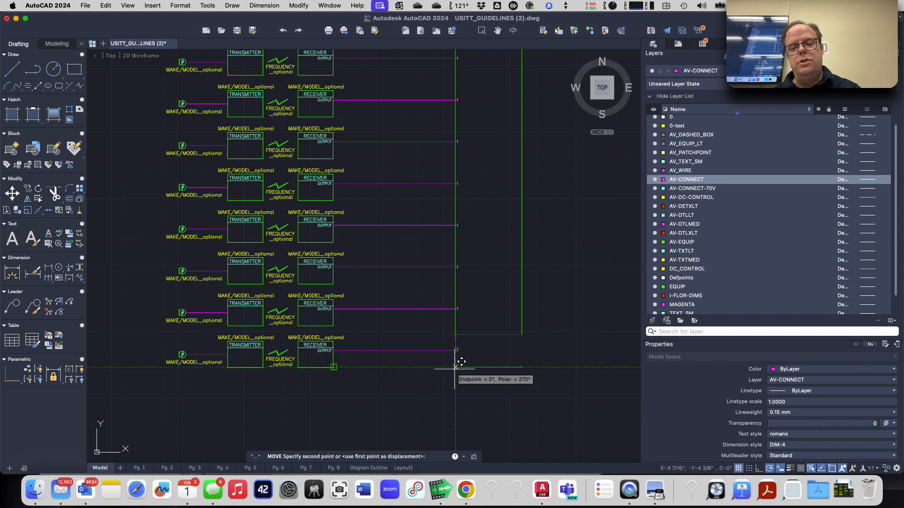
{"action": "scroll", "coordinate": [457, 368], "scroll_direction": "up", "scroll_amount": 5}
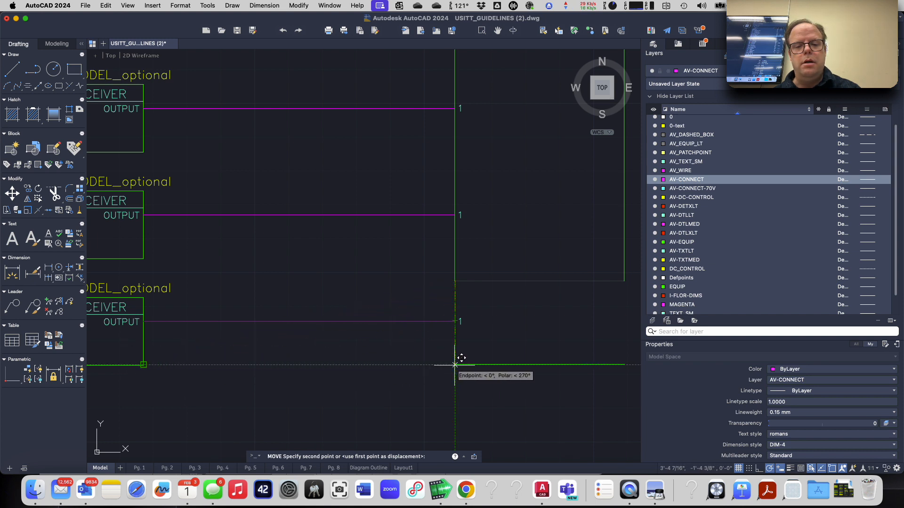
{"action": "left_click", "coordinate": [455, 365]}
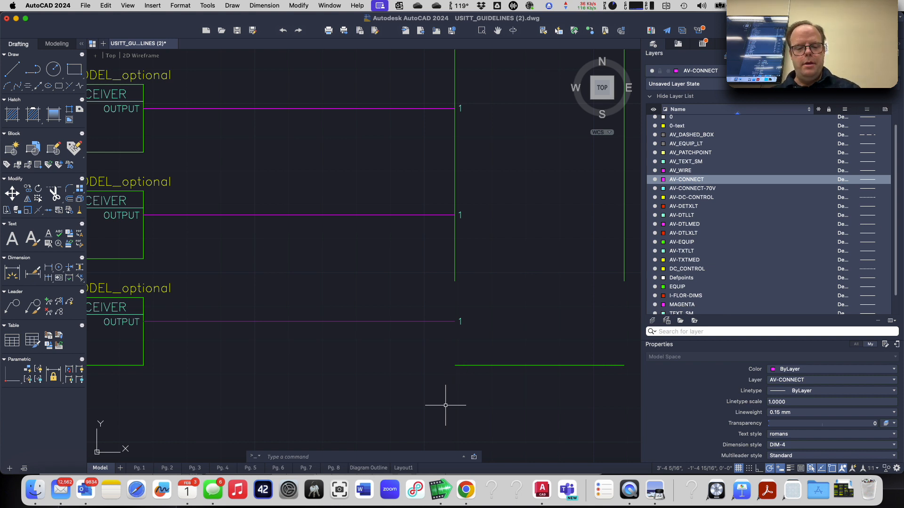
- Try extending the tall block's two vertical sides to the moved bottom line as boundary edge, and undo the extension
{"action": "type", "text": "ex"}
{"action": "key", "text": "Return"}
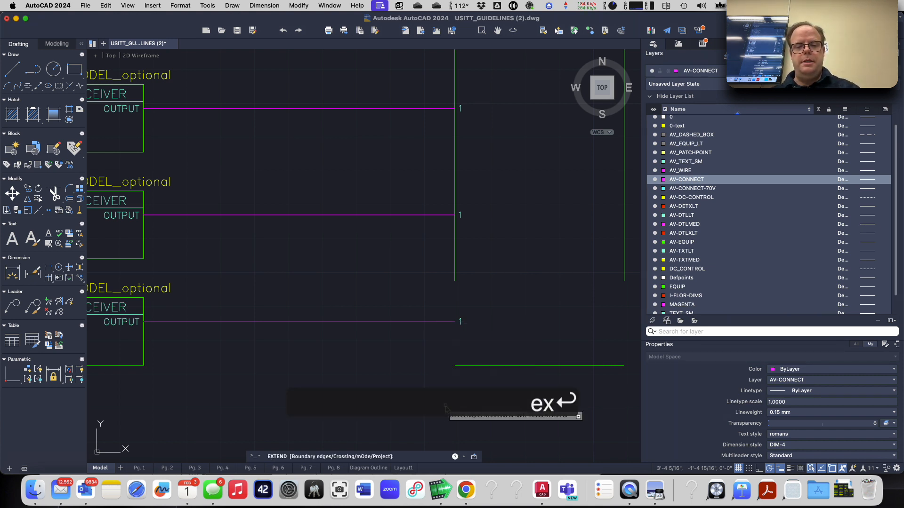
{"action": "type", "text": "b"}
{"action": "key", "text": "space"}
{"action": "left_click", "coordinate": [475, 365]}
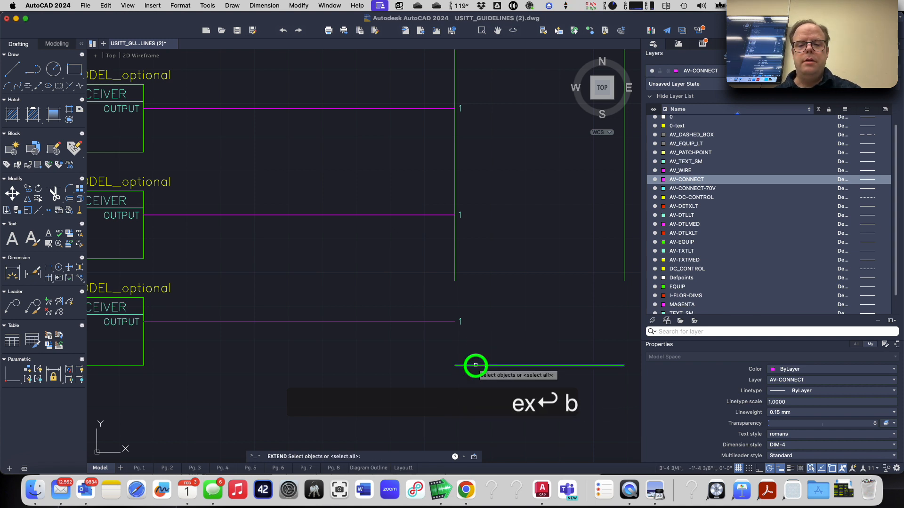
{"action": "key", "text": "Return"}
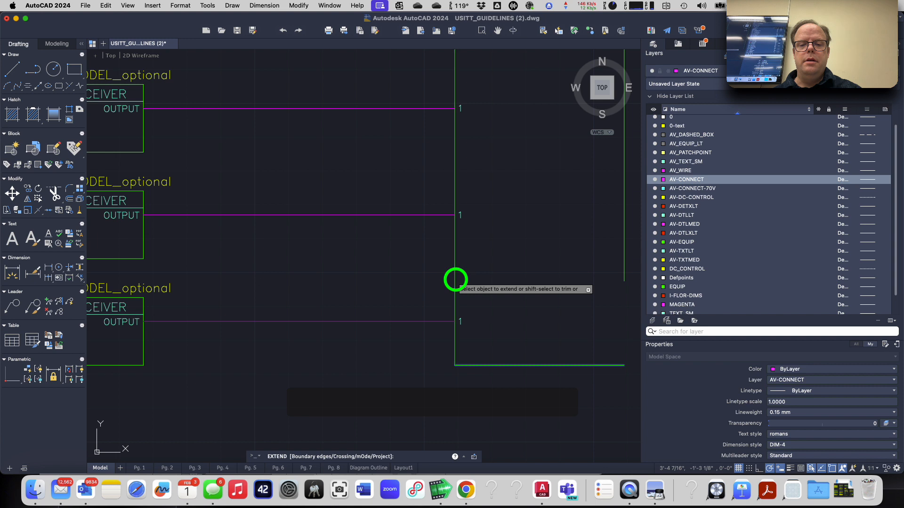
{"action": "left_click", "coordinate": [624, 278]}
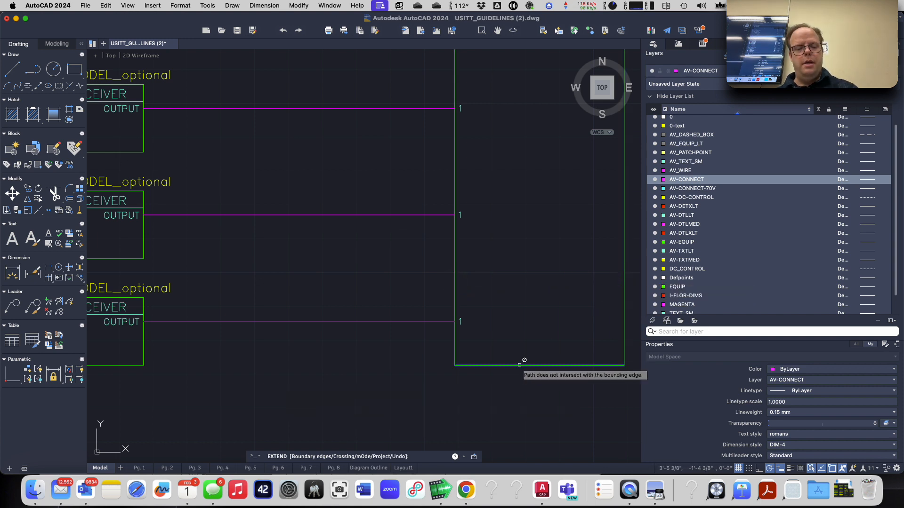
{"action": "key", "text": "Escape"}
{"action": "key", "text": "super+z"}
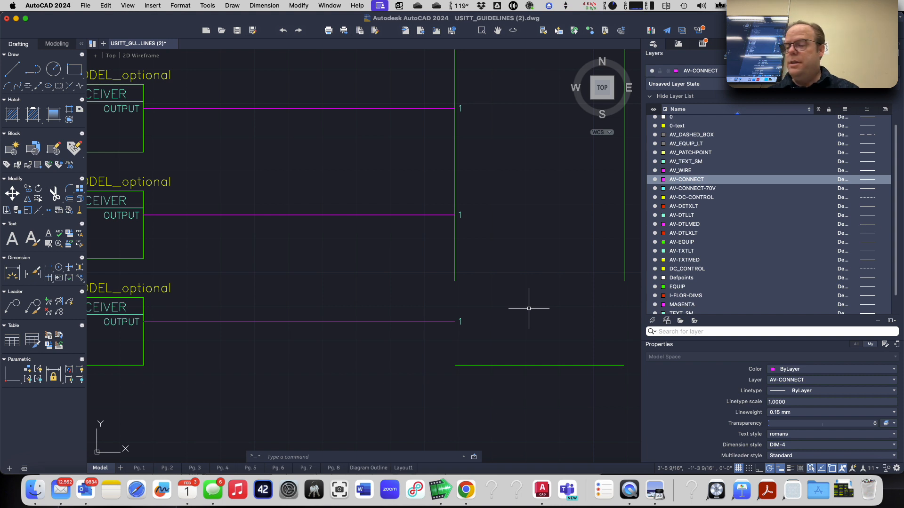
- Extend both vertical sides of the tall equipment block down to its bottom line, with that line set as the boundary edge
{"action": "type", "text": "ex"}
{"action": "key", "text": "Return"}
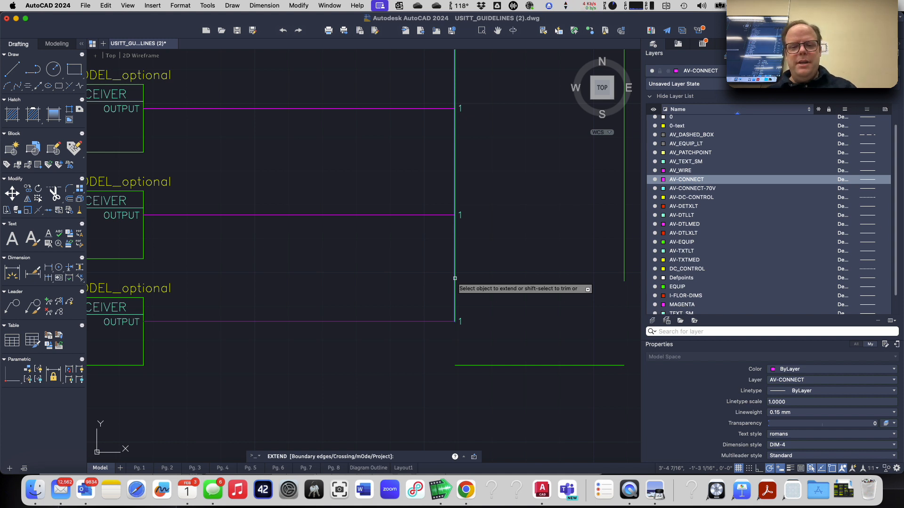
{"action": "type", "text": "b"}
{"action": "key", "text": "Return"}
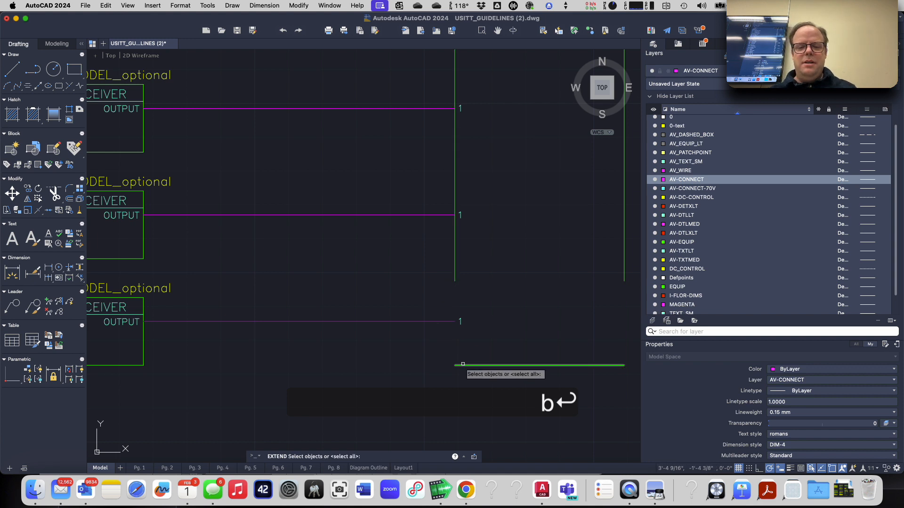
{"action": "left_click", "coordinate": [465, 365]}
{"action": "right_click", "coordinate": [454, 324]}
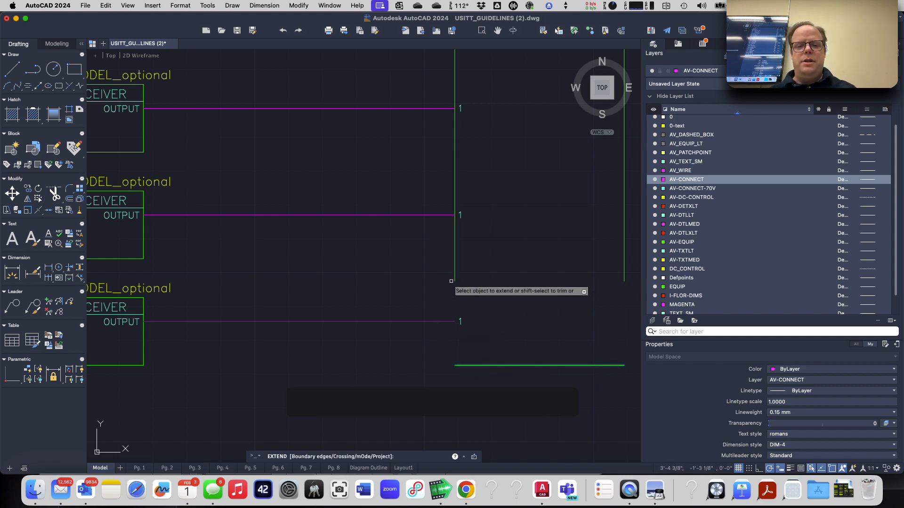
{"action": "left_click", "coordinate": [454, 279]}
{"action": "left_click", "coordinate": [624, 277]}
{"action": "key", "text": "Return"}
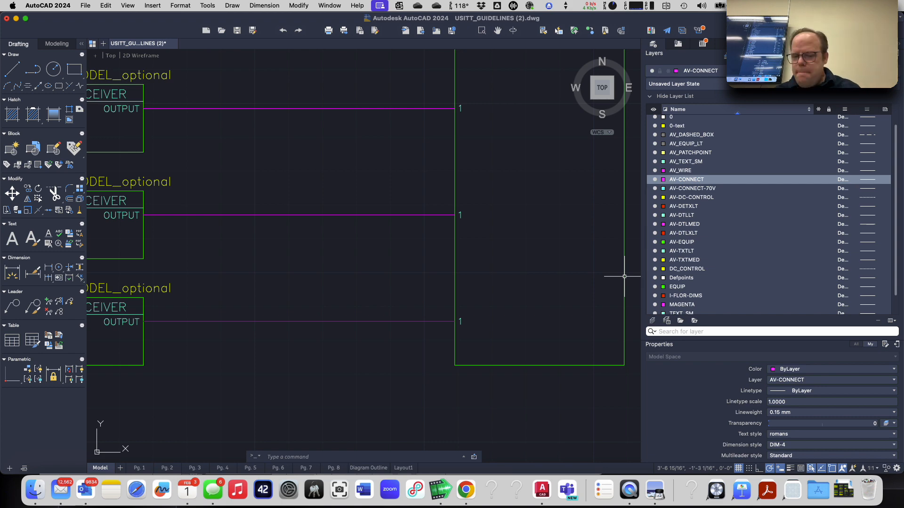
- Switch to the SystemDiagramOutline_Example image in Preview and examine the diagram's lower part, including how far down the tall equipment block reaches
{"action": "scroll", "coordinate": [549, 297], "scroll_direction": "down", "scroll_amount": 2}
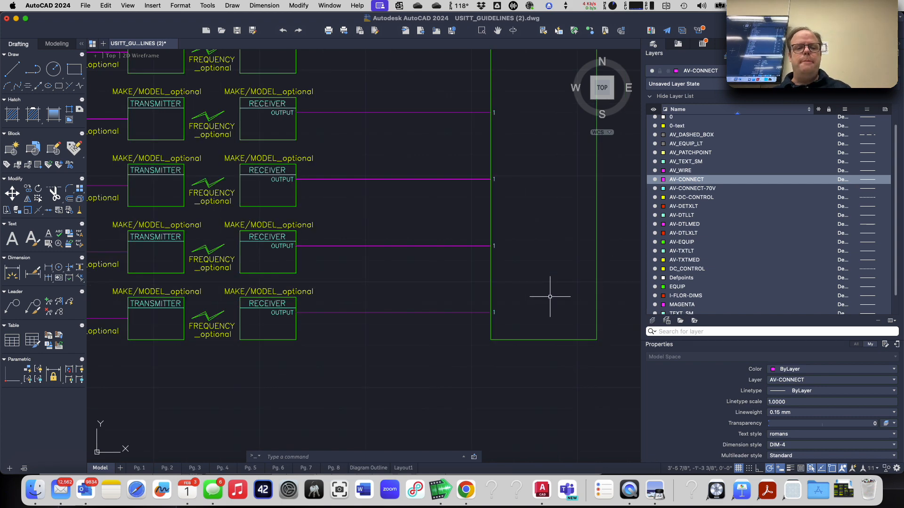
{"action": "scroll", "coordinate": [550, 296], "scroll_direction": "down", "scroll_amount": 3}
{"action": "scroll", "coordinate": [541, 313], "scroll_direction": "up", "scroll_amount": 3}
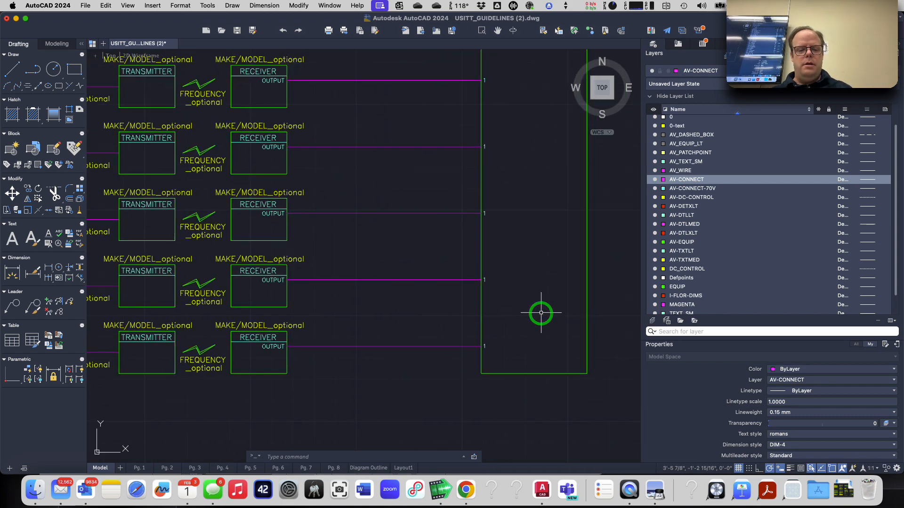
{"action": "key", "text": "super+Tab"}
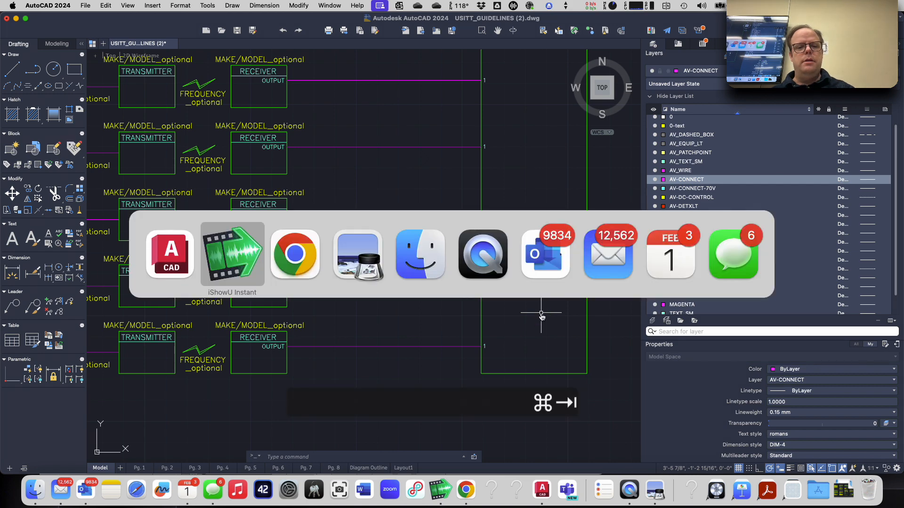
{"action": "key", "text": "Tab"}
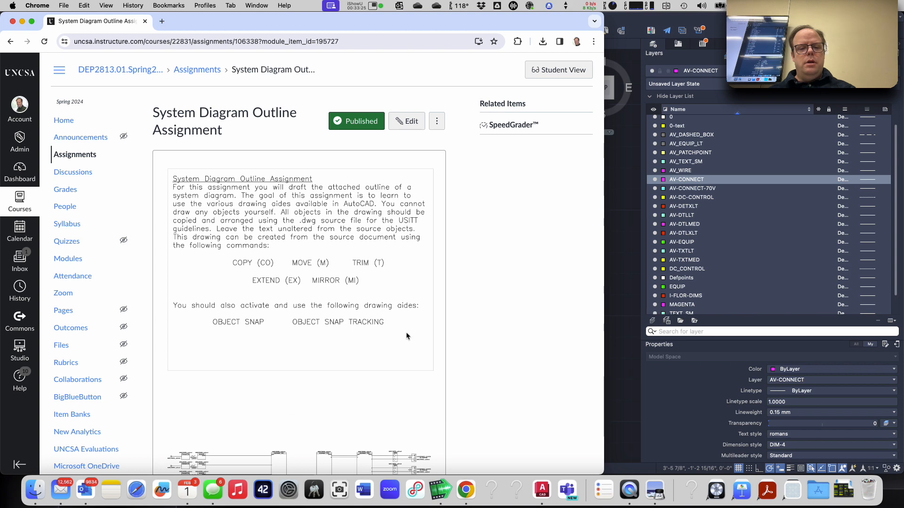
{"action": "key", "text": "super+Tab"}
{"action": "key", "text": "Tab"}
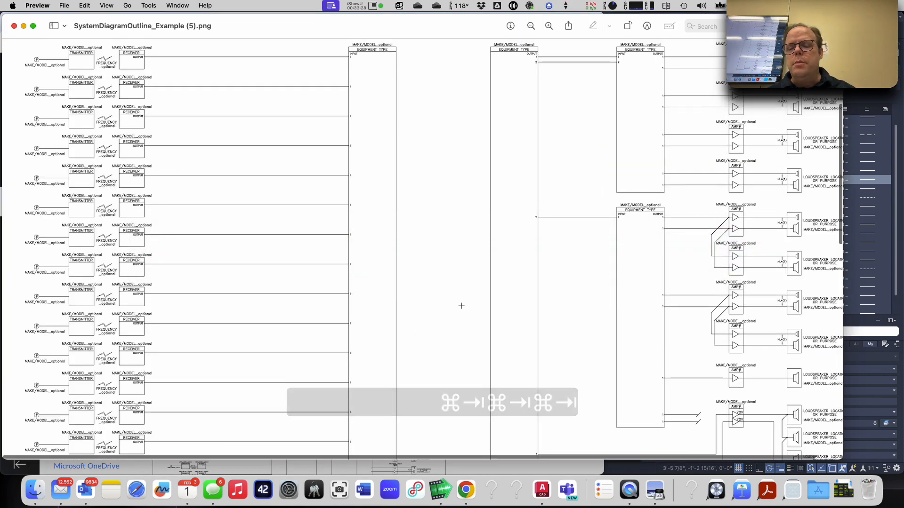
{"action": "scroll", "coordinate": [456, 302], "scroll_direction": "down", "scroll_amount": 2}
{"action": "scroll", "coordinate": [456, 302], "scroll_direction": "down", "scroll_amount": 2}
{"action": "scroll", "coordinate": [456, 304], "scroll_direction": "down", "scroll_amount": 8}
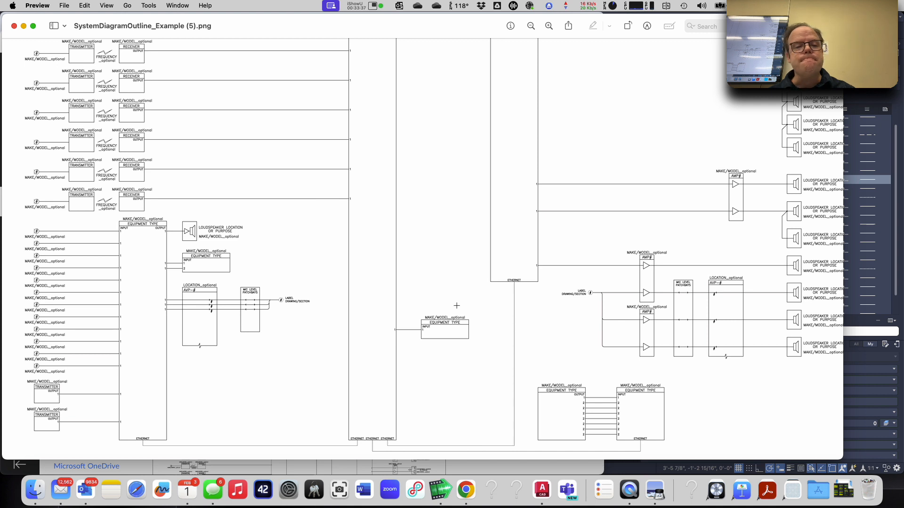
{"action": "scroll", "coordinate": [456, 306], "scroll_direction": "up", "scroll_amount": 1}
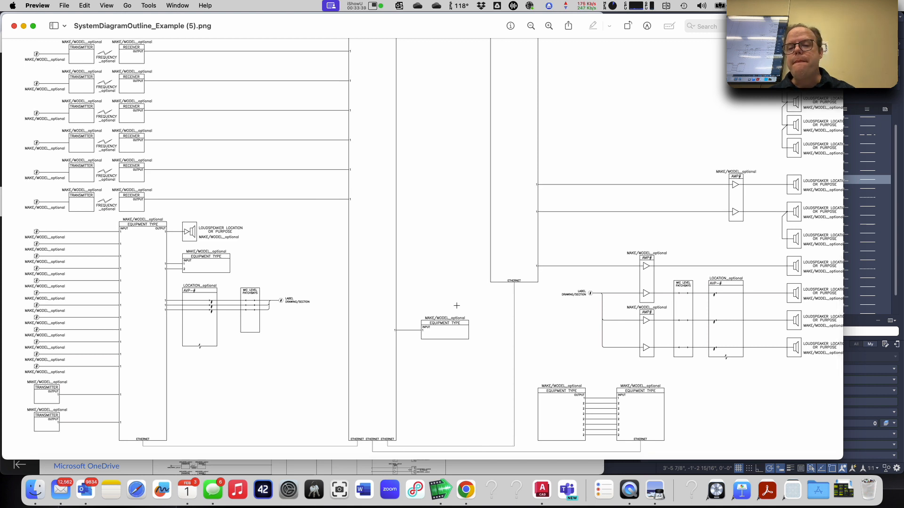
{"action": "scroll", "coordinate": [456, 306], "scroll_direction": "up", "scroll_amount": 1}
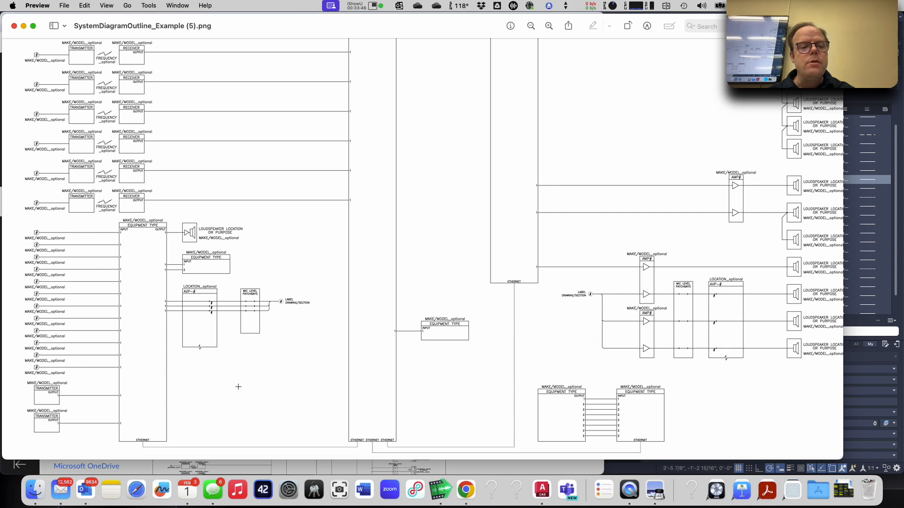
- Switch back to AutoCAD and look over the USITT guideline sheets, including the amplifier symbols on page 6
{"action": "key", "text": "super+Tab"}
{"action": "key", "text": "super+Tab"}
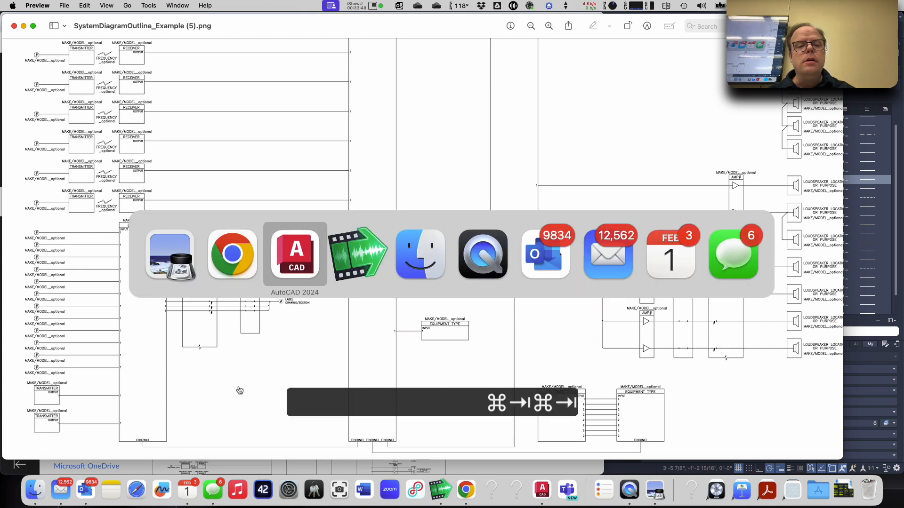
{"action": "scroll", "coordinate": [367, 339], "scroll_direction": "down", "scroll_amount": 5}
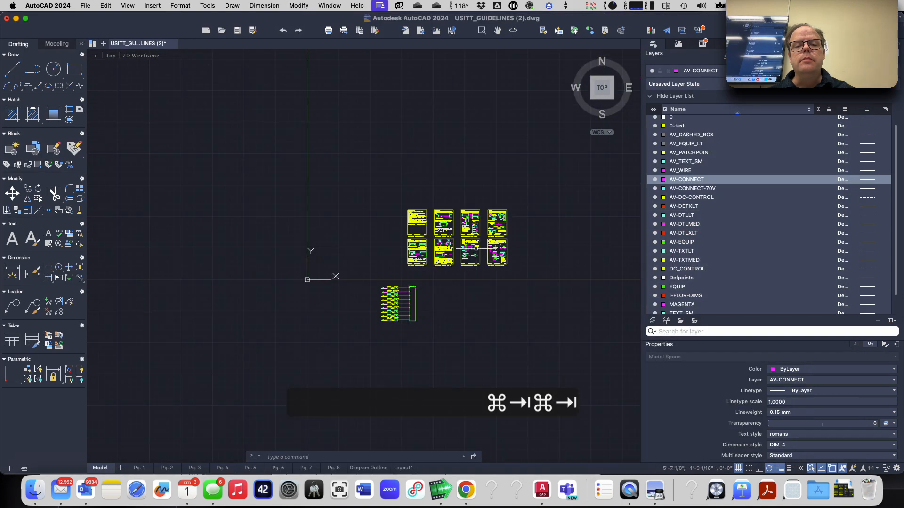
{"action": "scroll", "coordinate": [466, 255], "scroll_direction": "up", "scroll_amount": 8}
{"action": "scroll", "coordinate": [466, 255], "scroll_direction": "down", "scroll_amount": 2}
{"action": "scroll", "coordinate": [466, 256], "scroll_direction": "up", "scroll_amount": 4}
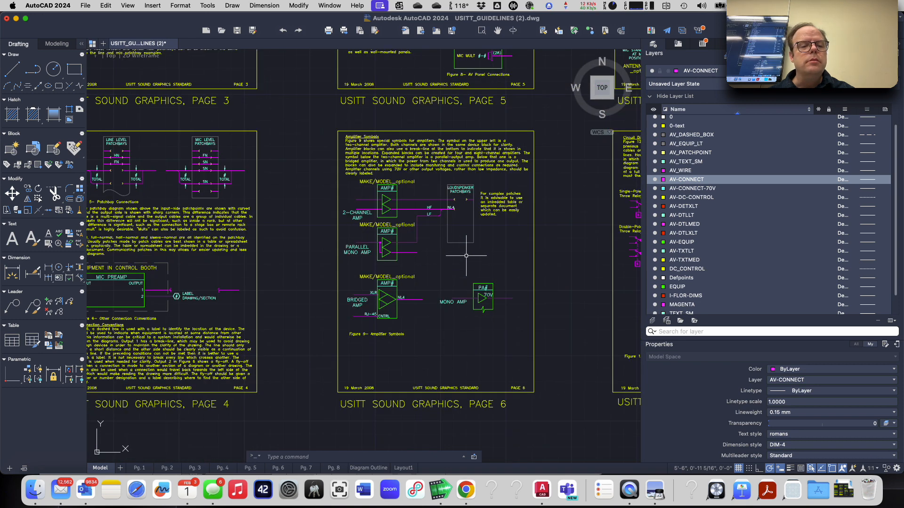
- Switch to the example image in Preview and examine the Ethernet labels and connection lines beneath the tall equipment block
{"action": "key", "text": "super+Tab"}
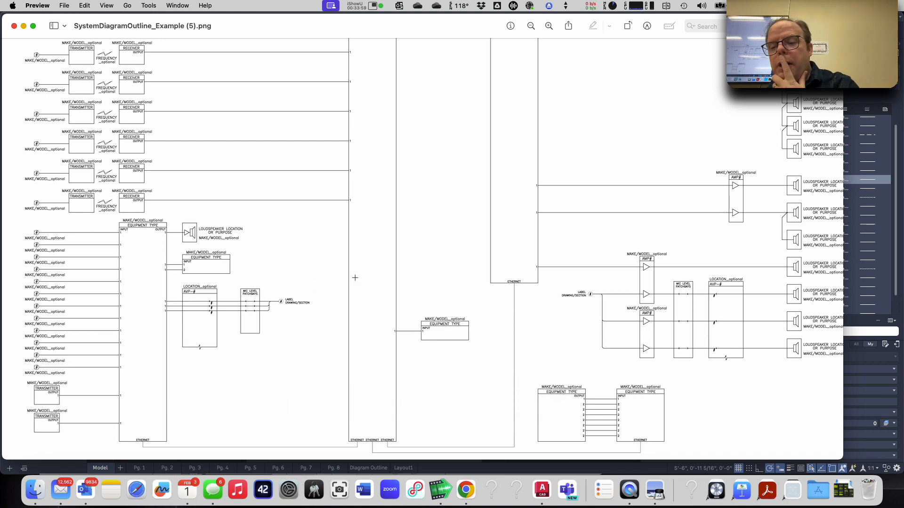
{"action": "scroll", "coordinate": [390, 275], "scroll_direction": "up", "scroll_amount": 2}
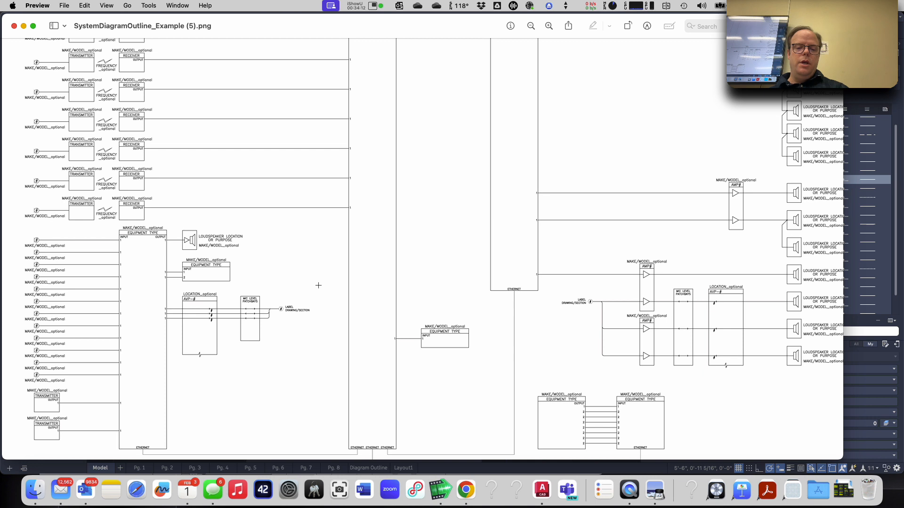
{"action": "scroll", "coordinate": [322, 281], "scroll_direction": "up", "scroll_amount": 1}
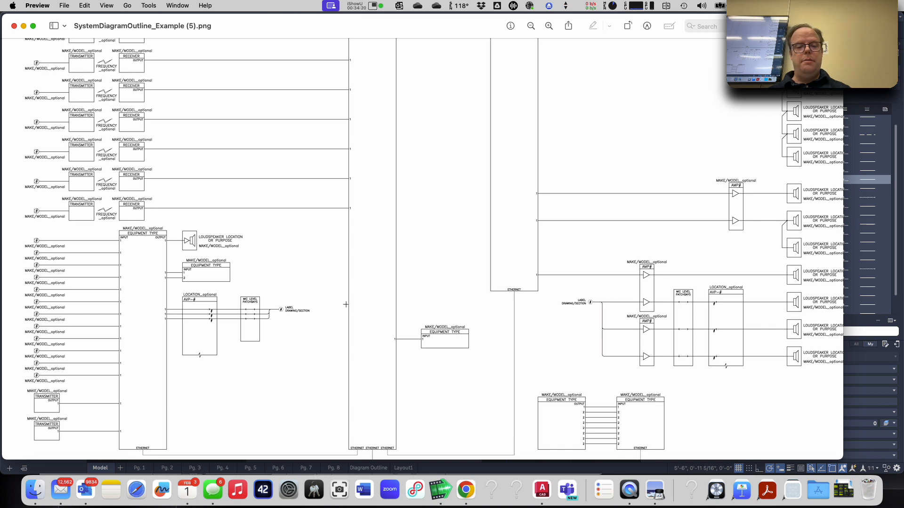
{"action": "scroll", "coordinate": [374, 274], "scroll_direction": "down", "scroll_amount": 5}
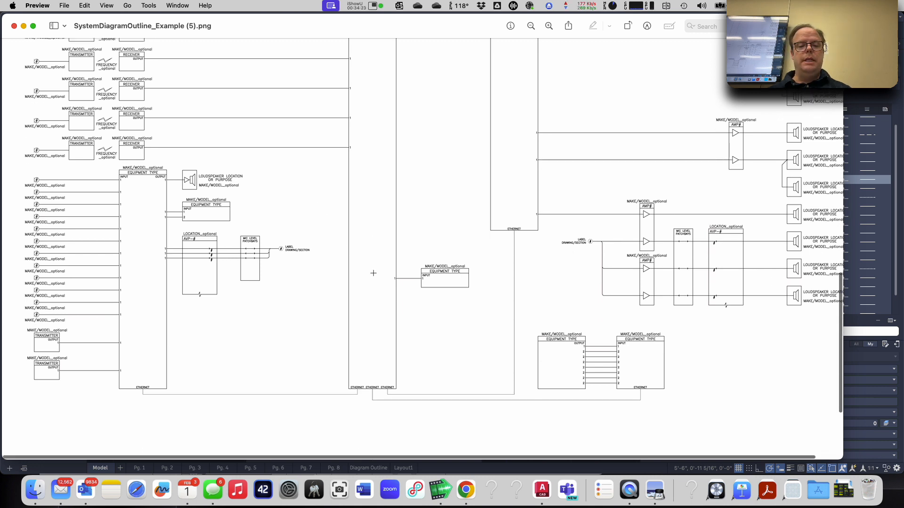
{"action": "scroll", "coordinate": [367, 375], "scroll_direction": "down", "scroll_amount": 3}
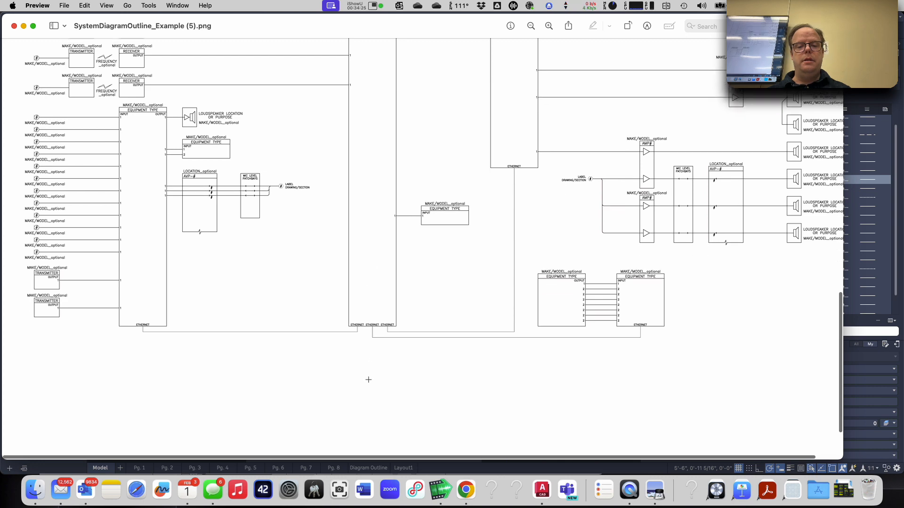
{"action": "scroll", "coordinate": [390, 351], "scroll_direction": "up", "scroll_amount": 5}
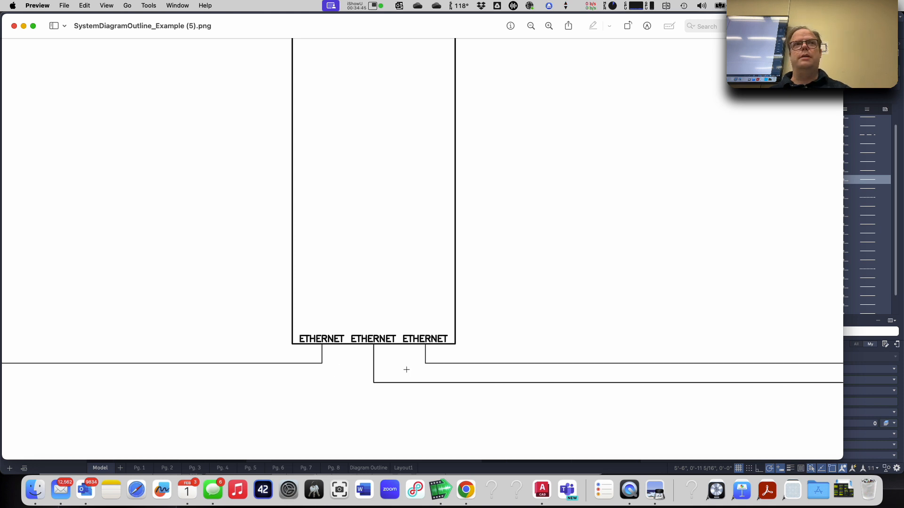
- Switch to AutoCAD and copy the ETHERNET label with its vertical connection line from page 2's Figure 2 to the middle of the tall block's bottom edge
{"action": "key", "text": "super+Tab"}
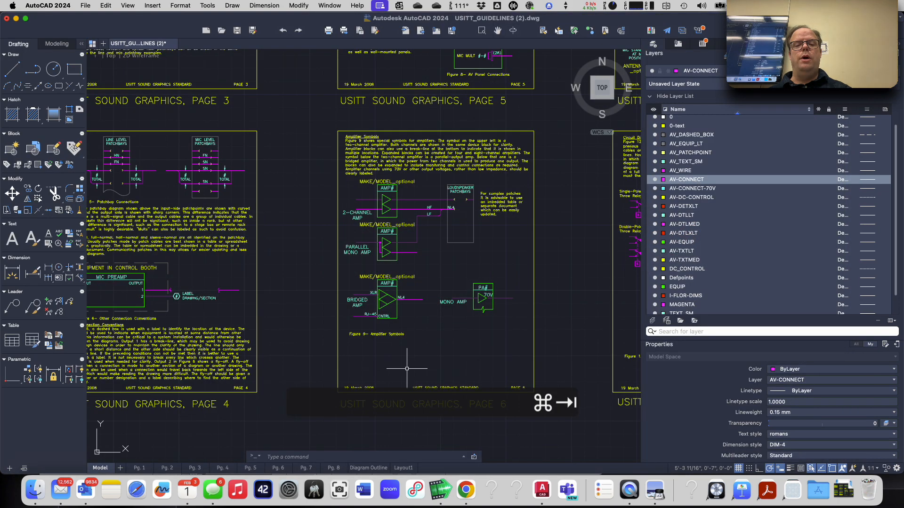
{"action": "scroll", "coordinate": [523, 278], "scroll_direction": "down", "scroll_amount": 10}
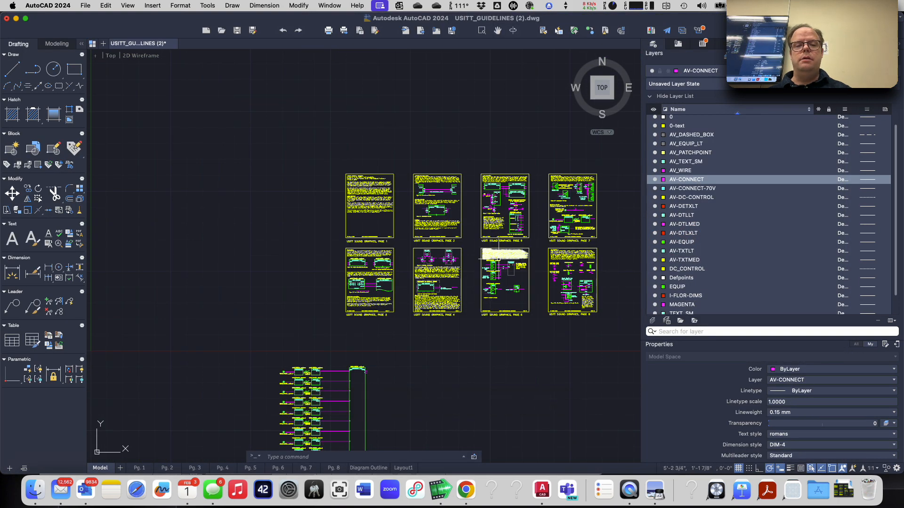
{"action": "scroll", "coordinate": [449, 278], "scroll_direction": "up", "scroll_amount": 5}
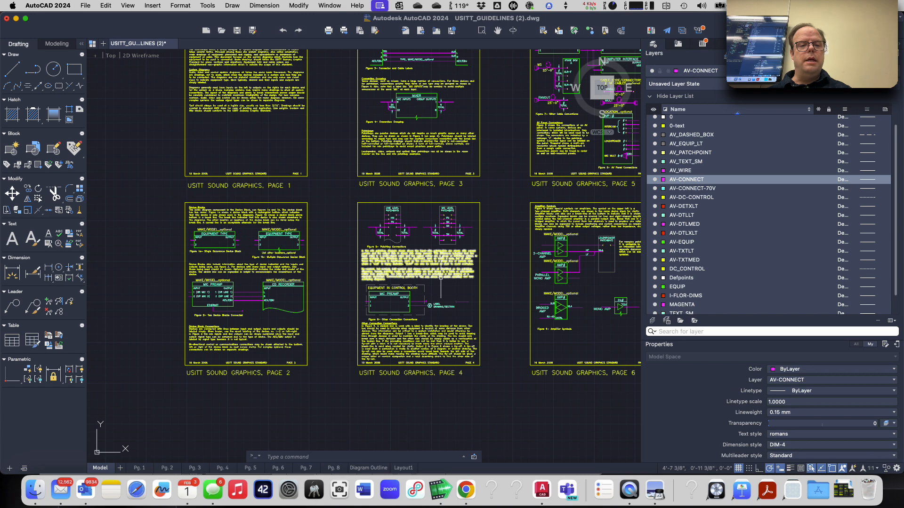
{"action": "scroll", "coordinate": [207, 306], "scroll_direction": "up", "scroll_amount": 8}
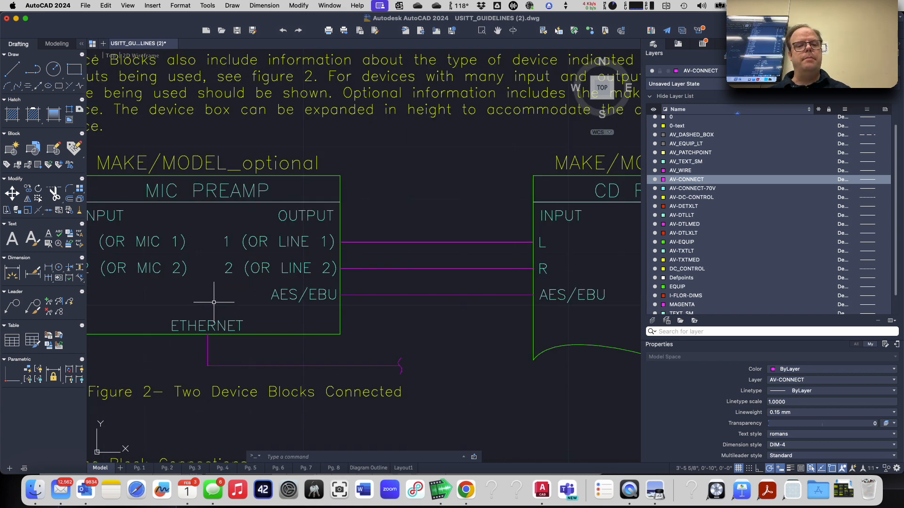
{"action": "left_click", "coordinate": [159, 306]}
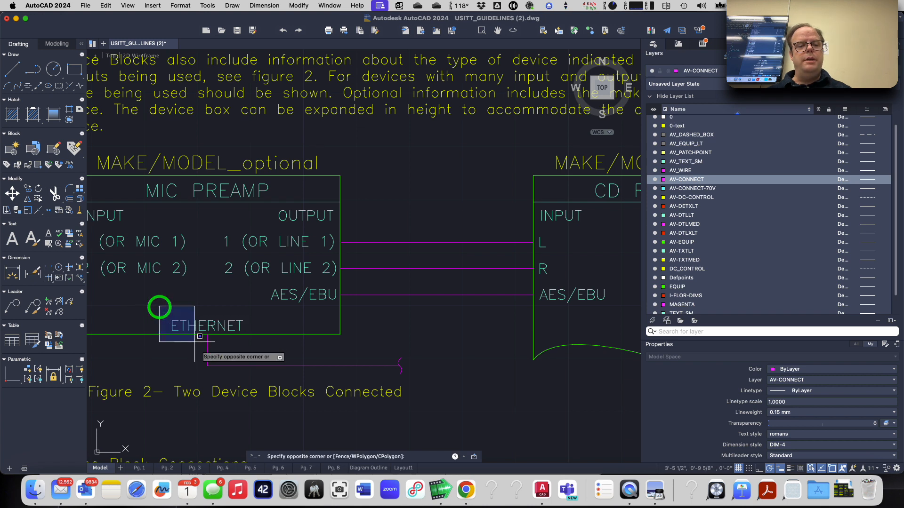
{"action": "left_click", "coordinate": [268, 377]}
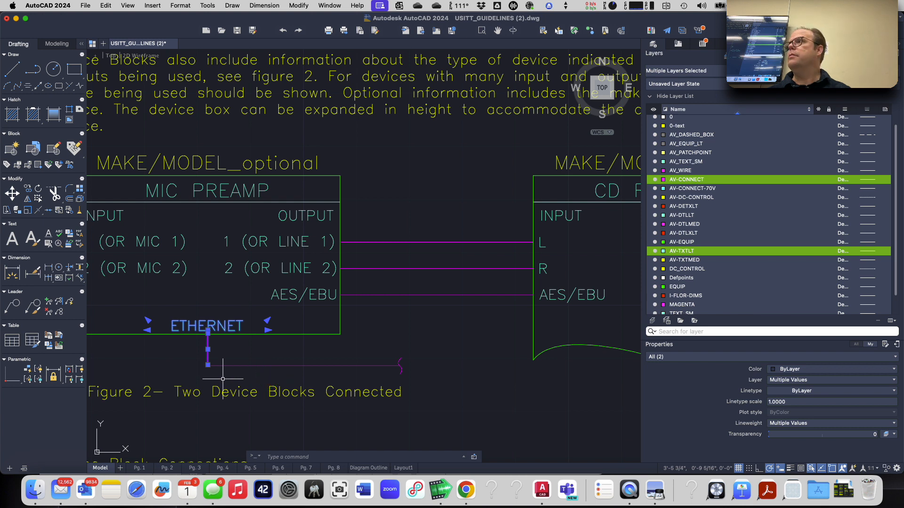
{"action": "type", "text": "co"}
{"action": "key", "text": "Return"}
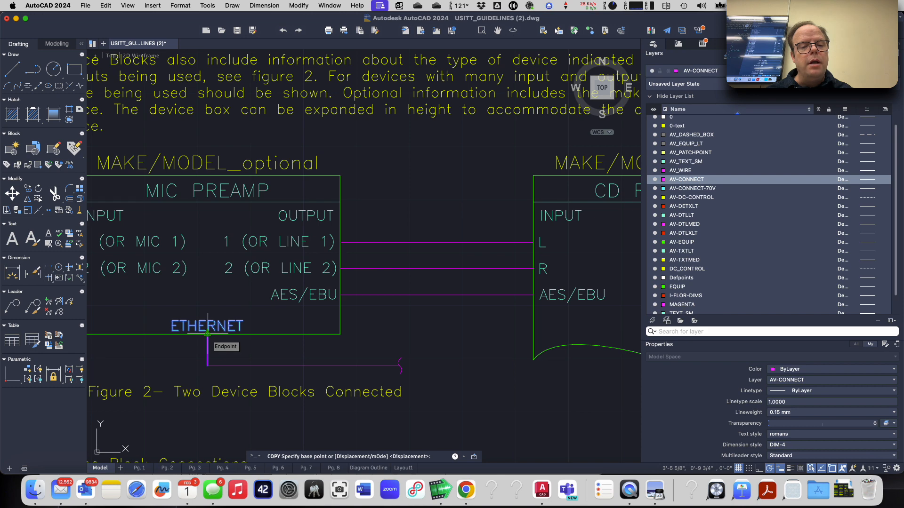
{"action": "left_click", "coordinate": [207, 333]}
{"action": "scroll", "coordinate": [278, 337], "scroll_direction": "down", "scroll_amount": 6}
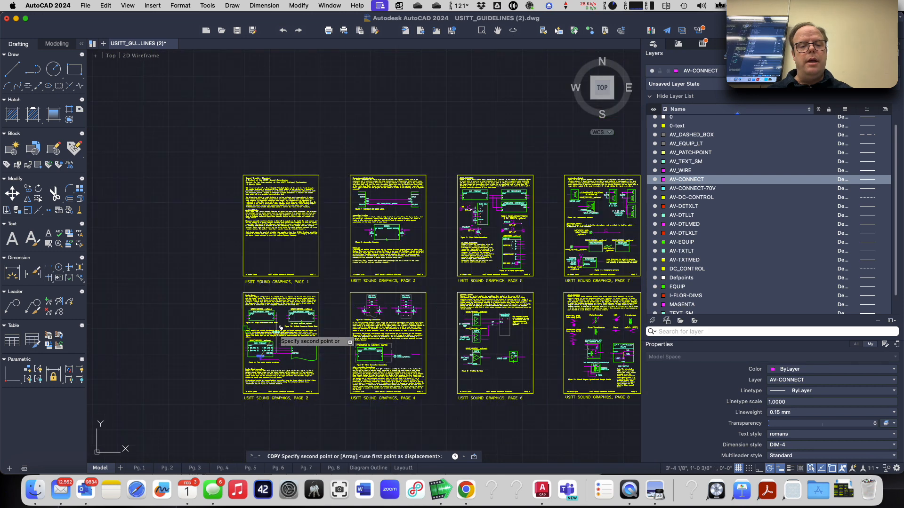
{"action": "scroll", "coordinate": [278, 330], "scroll_direction": "down", "scroll_amount": 4}
{"action": "scroll", "coordinate": [271, 379], "scroll_direction": "up", "scroll_amount": 10}
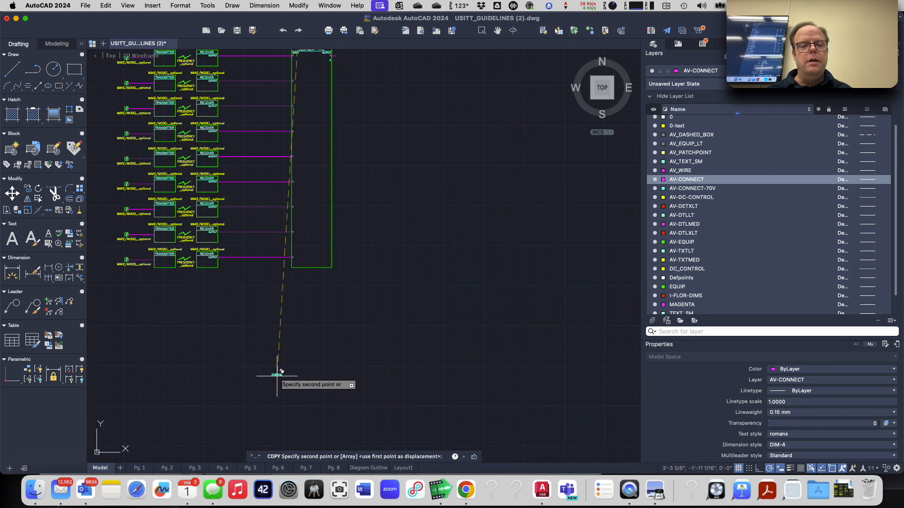
{"action": "scroll", "coordinate": [311, 304], "scroll_direction": "up", "scroll_amount": 6}
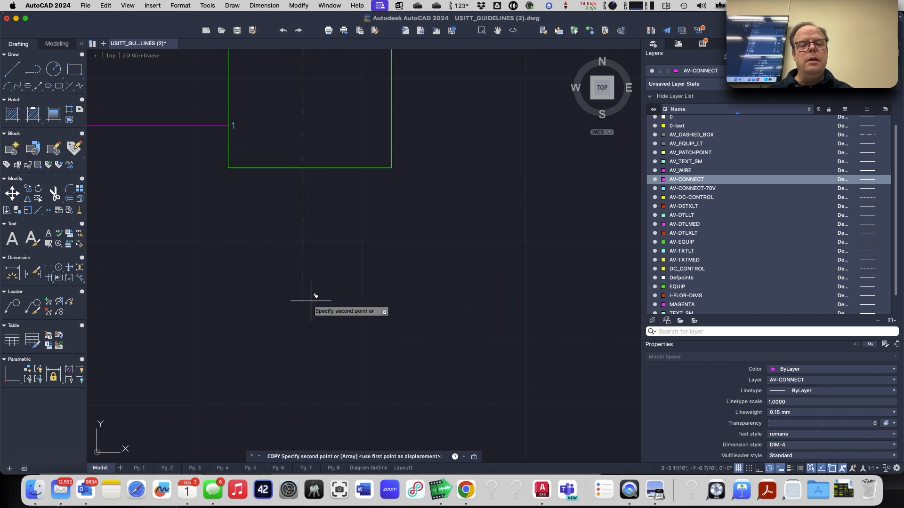
{"action": "left_click", "coordinate": [311, 165]}
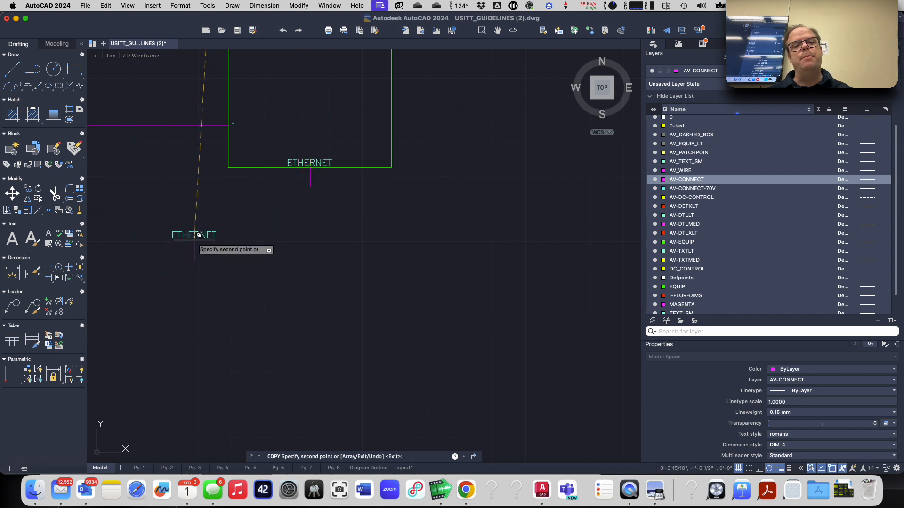
- Place another copy of the ETHERNET label and line on the block's bottom edge, level with and left of the middle one, and finish copying
{"action": "scroll", "coordinate": [275, 188], "scroll_direction": "up", "scroll_amount": 2}
{"action": "scroll", "coordinate": [281, 188], "scroll_direction": "up", "scroll_amount": 2}
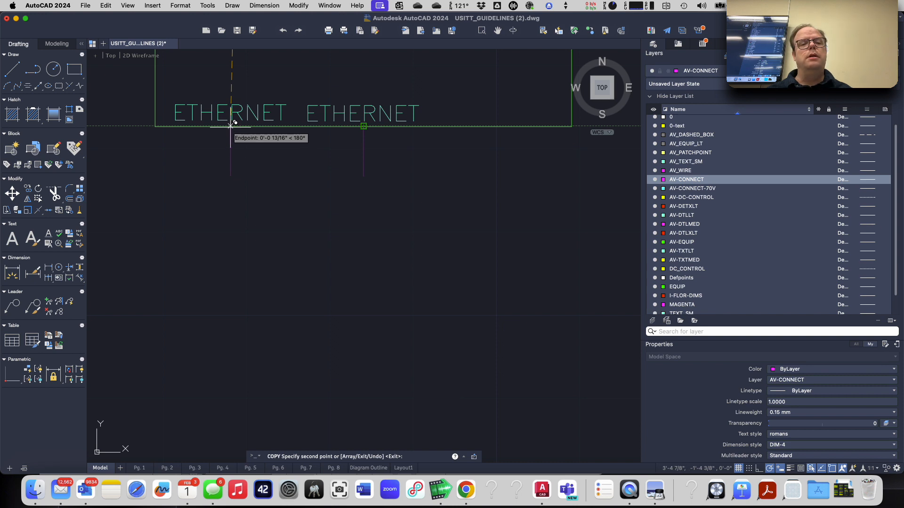
{"action": "left_click", "coordinate": [229, 125]}
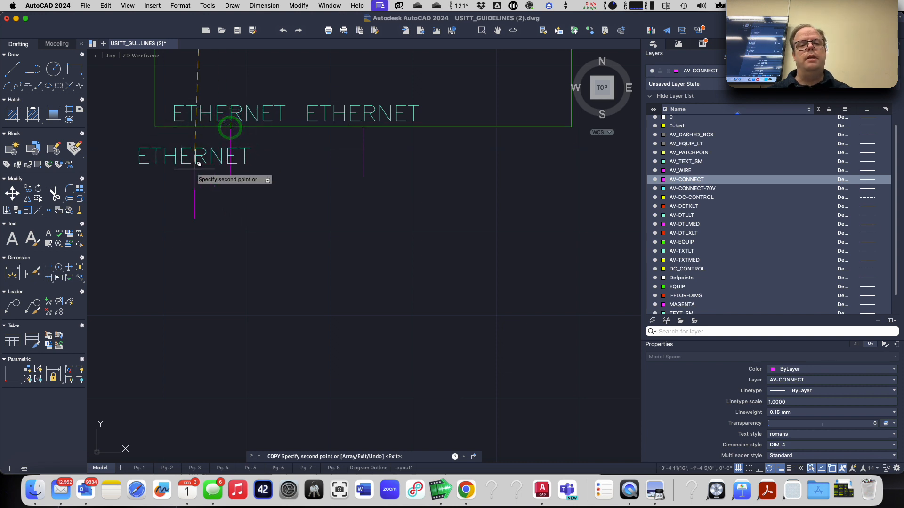
{"action": "key", "text": "Return"}
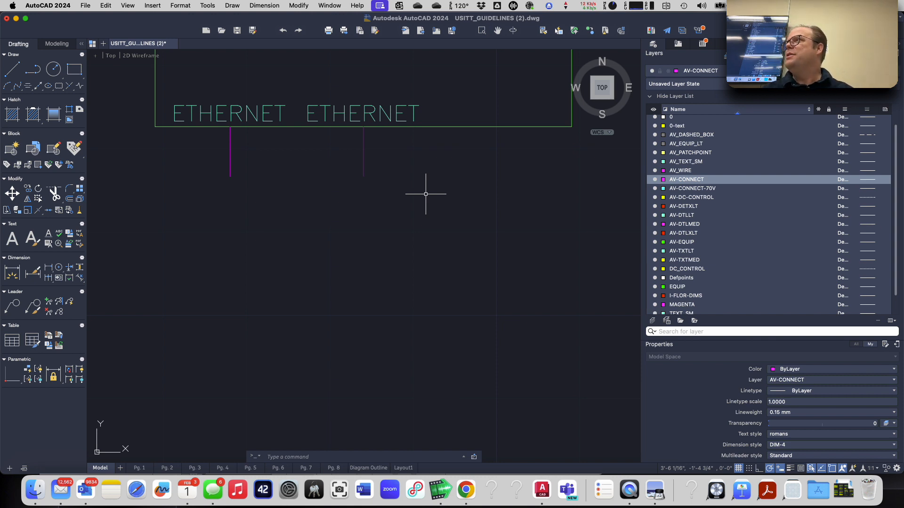
- Try mirroring the left ETHERNET label and line about the middle connection line with the source kept, and undo the mirror
{"action": "type", "text": "mi"}
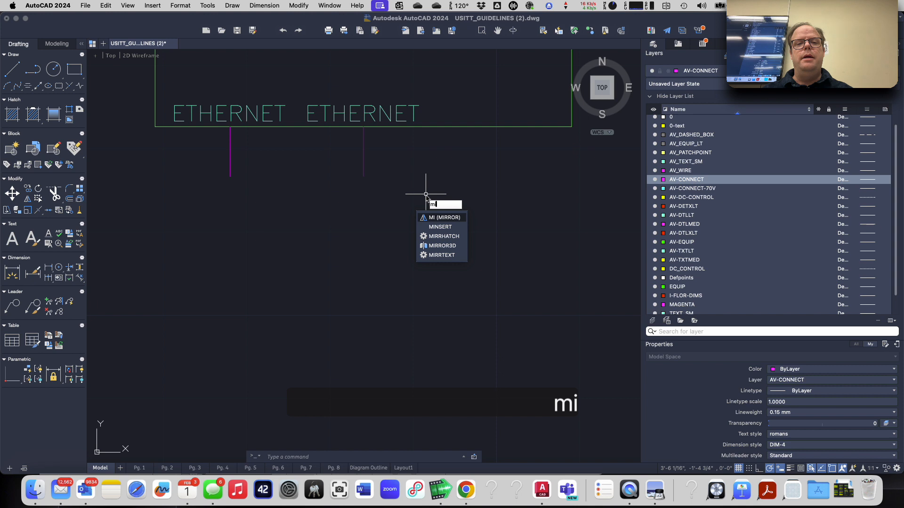
{"action": "key", "text": "Return"}
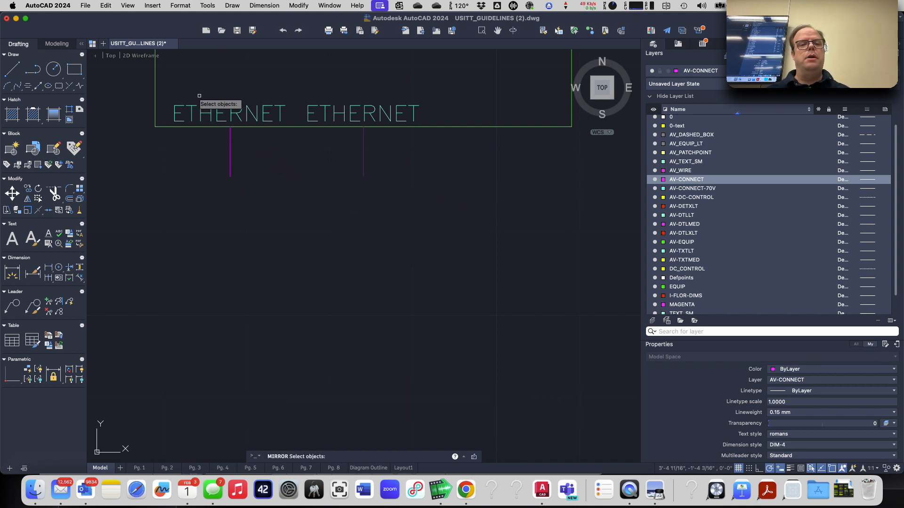
{"action": "left_click", "coordinate": [164, 87]}
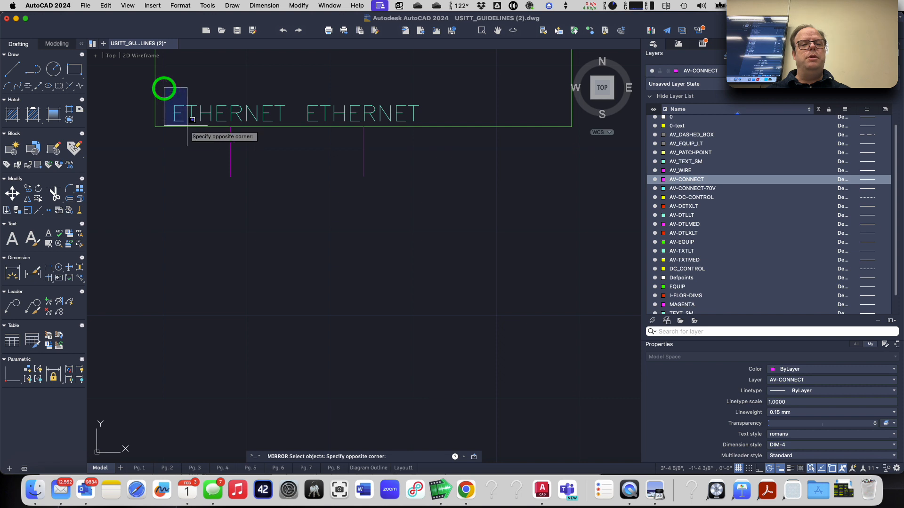
{"action": "left_click", "coordinate": [295, 190]}
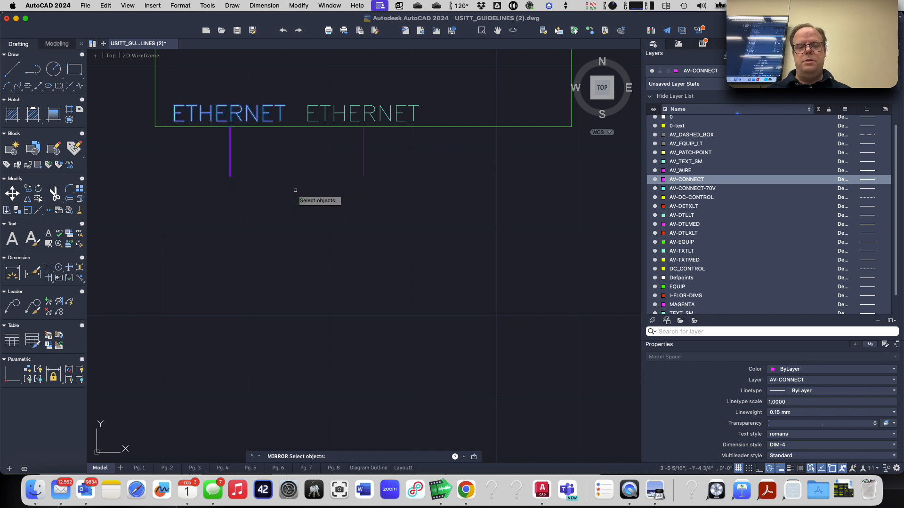
{"action": "key", "text": "Return"}
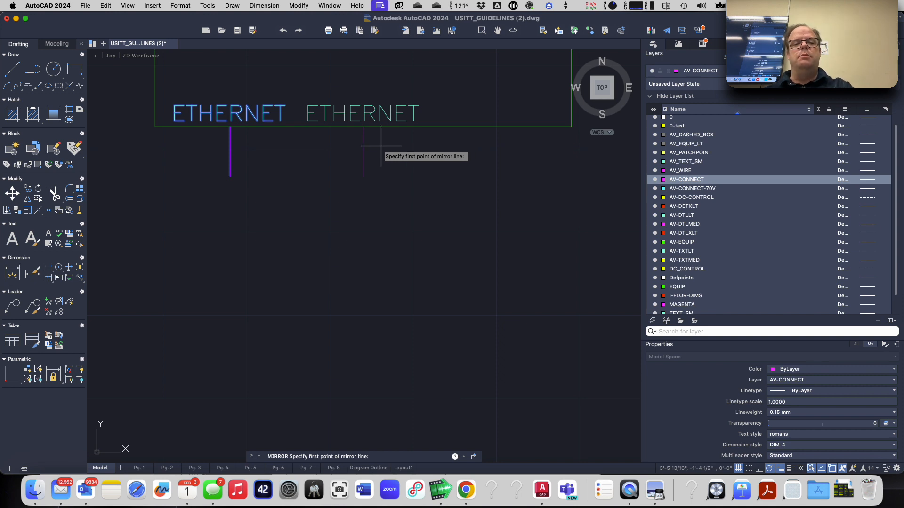
{"action": "left_click", "coordinate": [364, 126]}
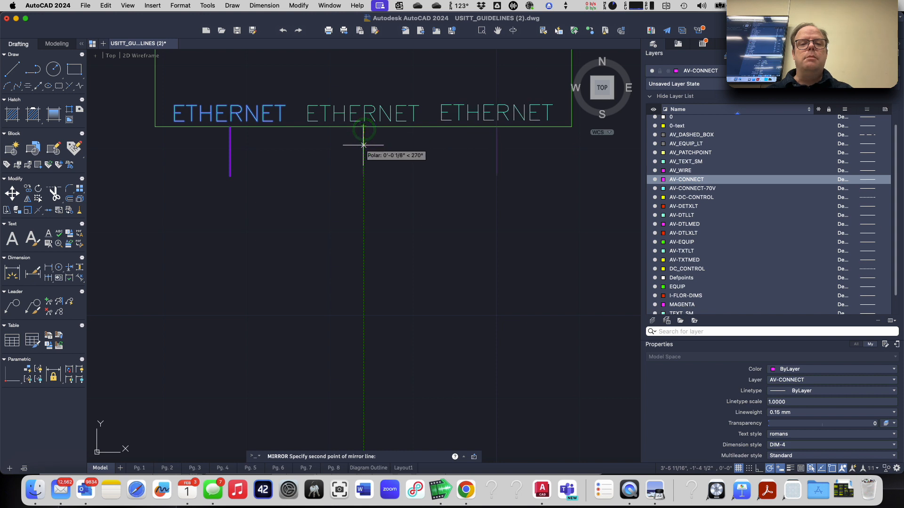
{"action": "left_click", "coordinate": [363, 176]}
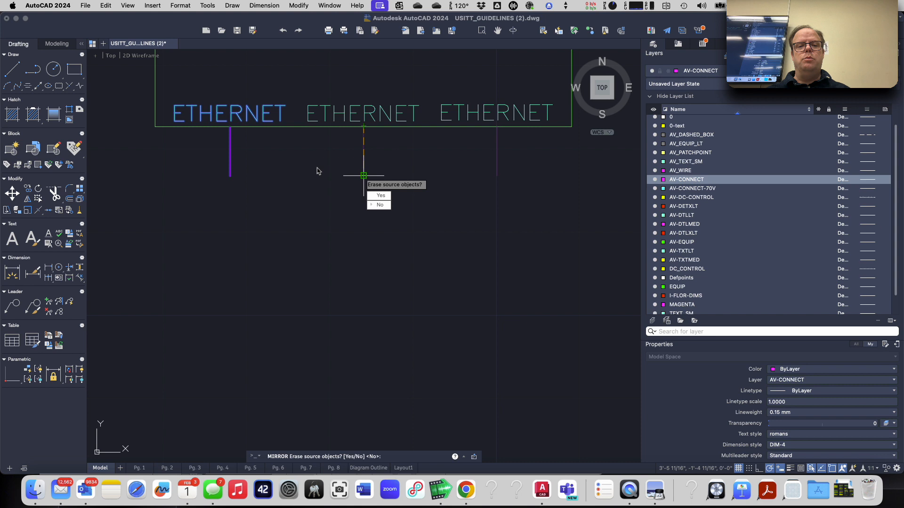
{"action": "key", "text": "Return"}
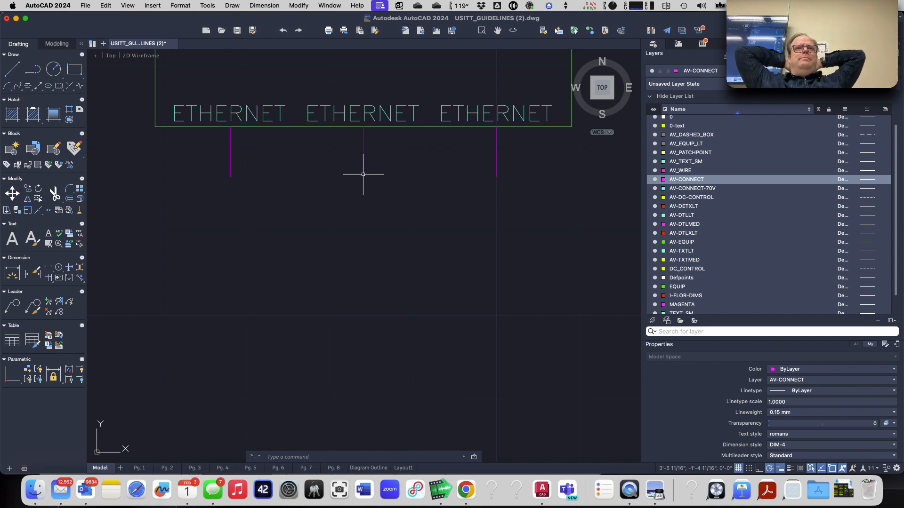
{"action": "key", "text": "super+z"}
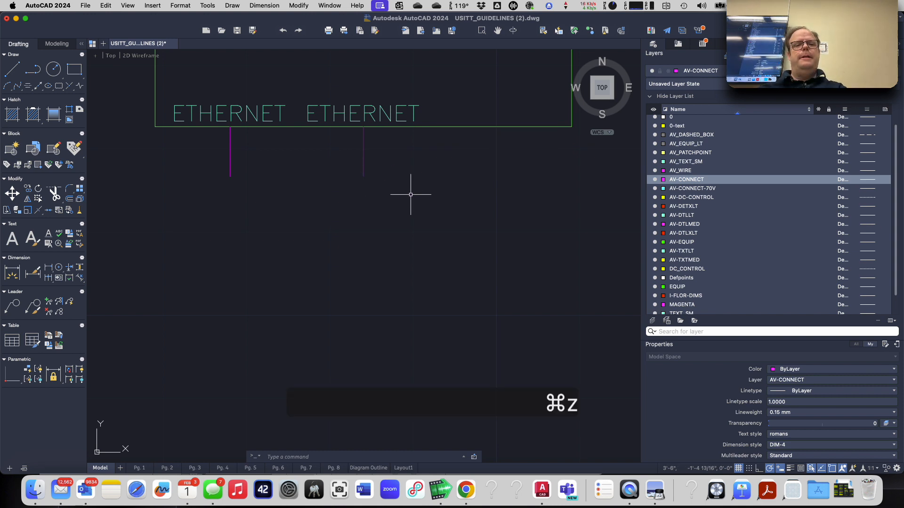
- Mirror the left ETHERNET label and its connection line to the right side about the middle connection line, keeping the source objects
{"action": "type", "text": "mi"}
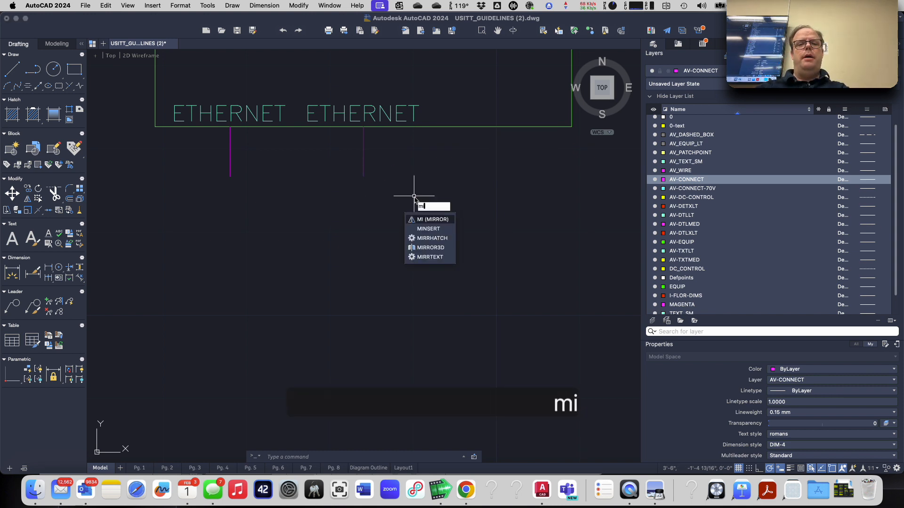
{"action": "key", "text": "Return"}
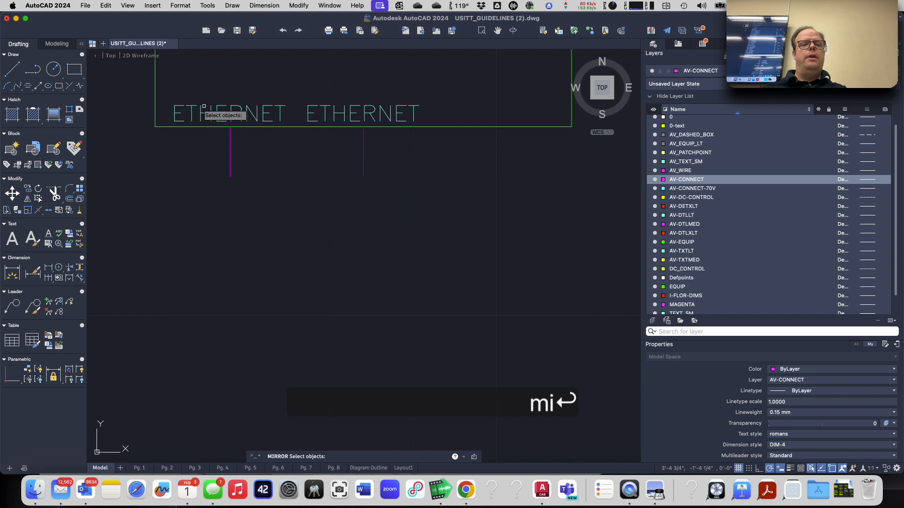
{"action": "left_click", "coordinate": [161, 84]}
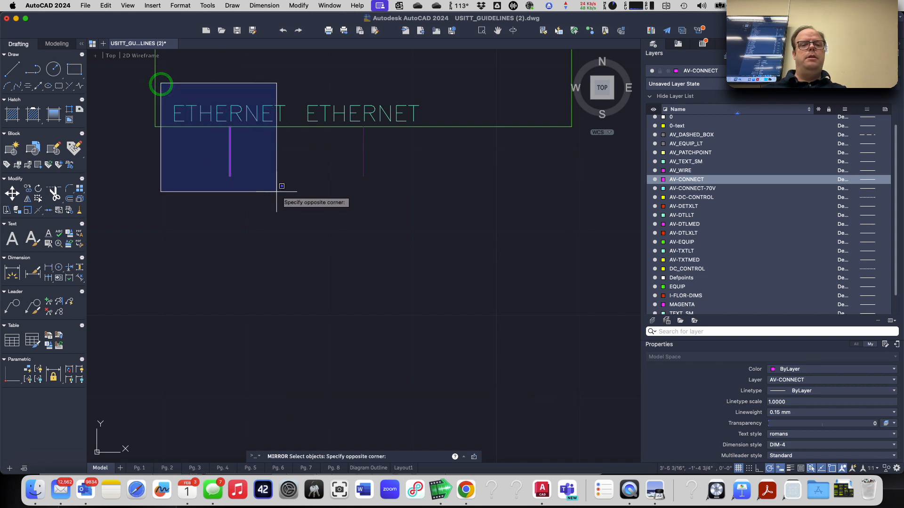
{"action": "left_click", "coordinate": [295, 195]}
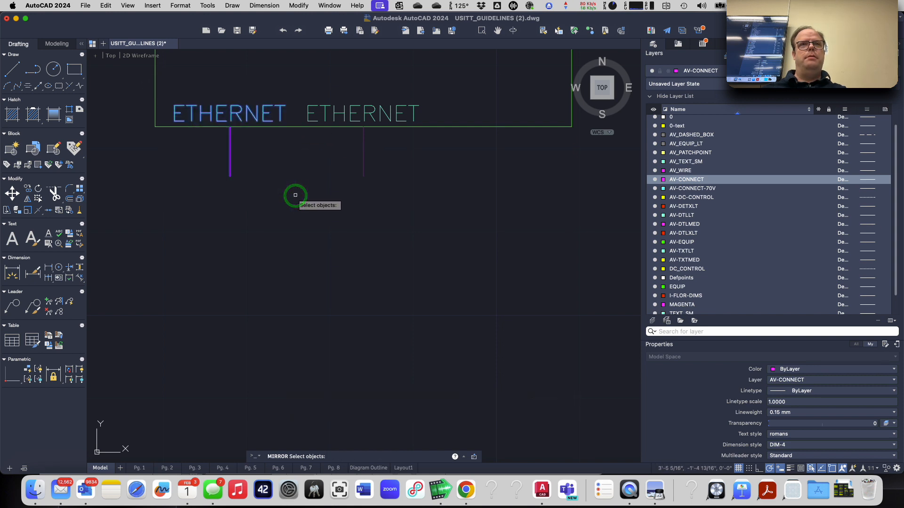
{"action": "key", "text": "Return"}
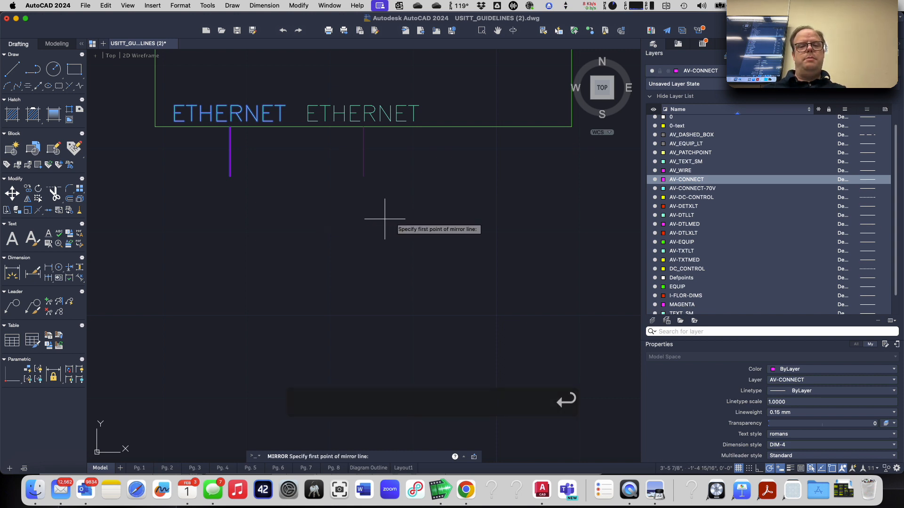
{"action": "left_click", "coordinate": [364, 126]}
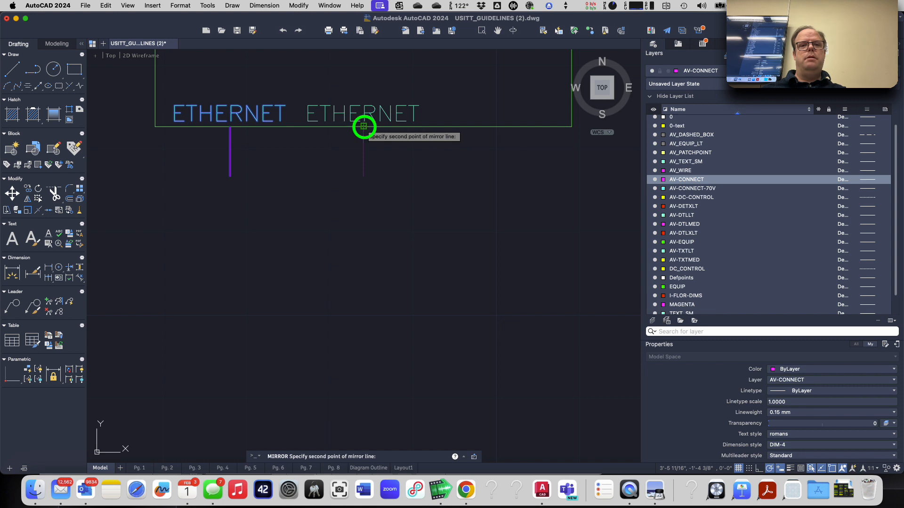
{"action": "left_click", "coordinate": [363, 175]}
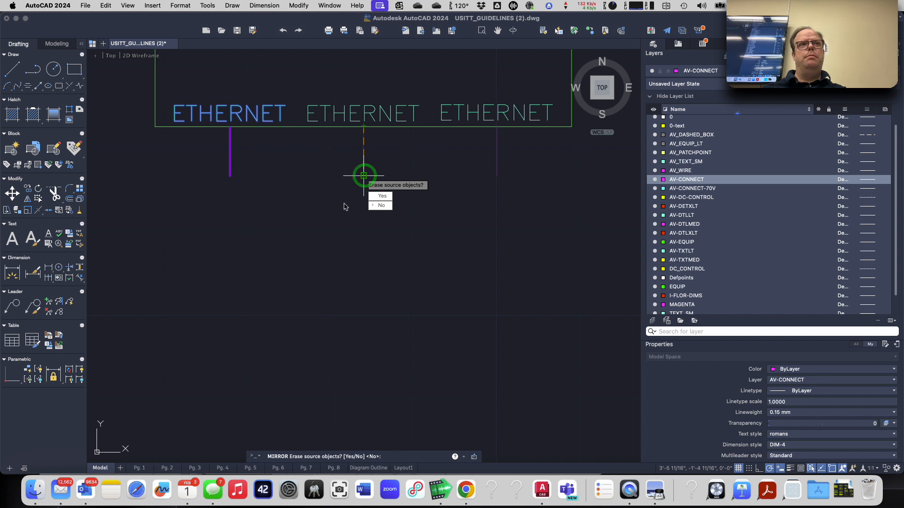
{"action": "key", "text": "Return"}
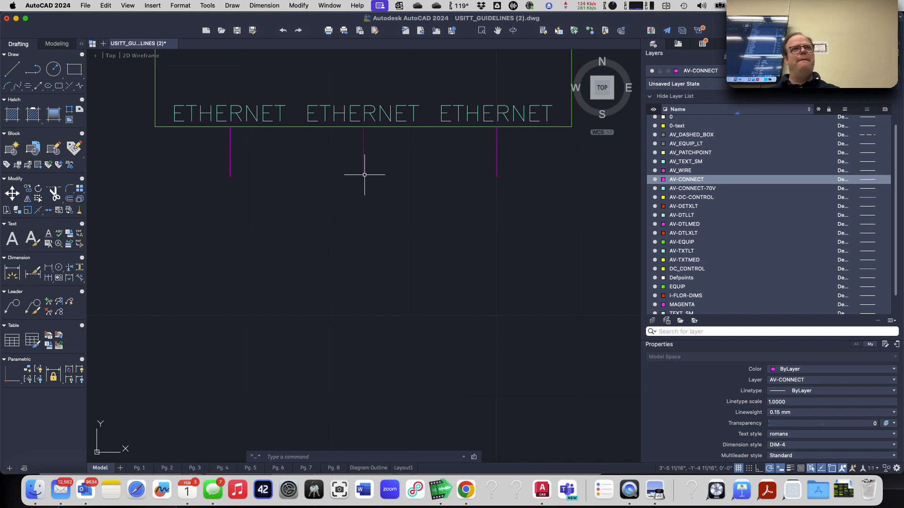
- Copy the MONO AMP symbol with its label and connection lines from page 6 to the empty area below the guideline pages
{"action": "scroll", "coordinate": [361, 316], "scroll_direction": "down", "scroll_amount": 5}
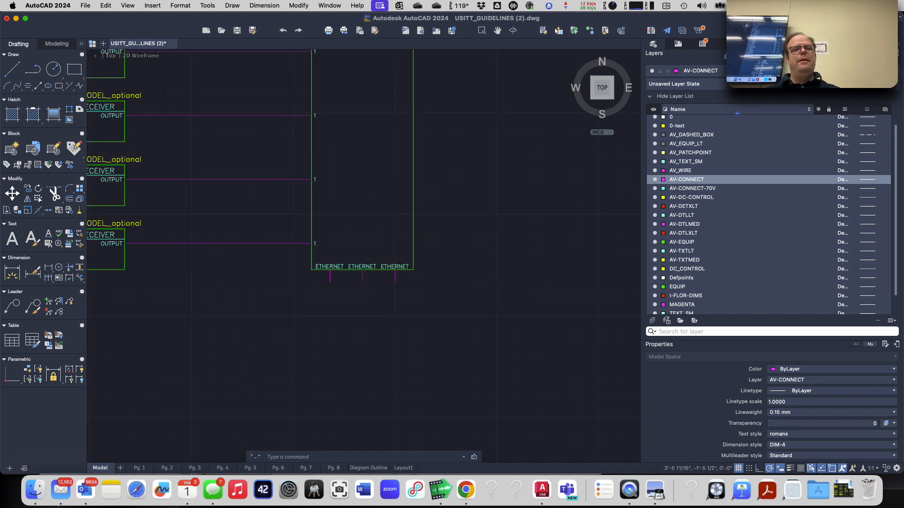
{"action": "scroll", "coordinate": [362, 316], "scroll_direction": "down", "scroll_amount": 3}
{"action": "scroll", "coordinate": [488, 270], "scroll_direction": "down", "scroll_amount": 4}
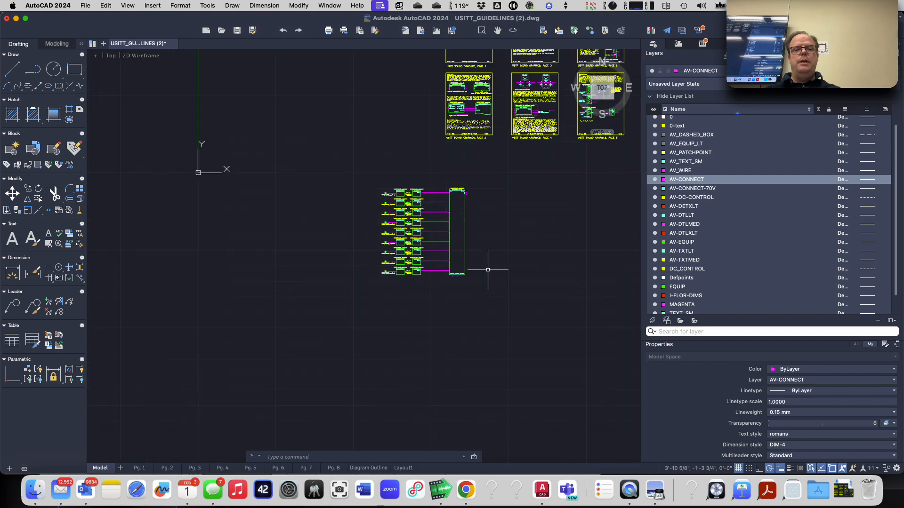
{"action": "scroll", "coordinate": [541, 172], "scroll_direction": "up", "scroll_amount": 4}
{"action": "middle_click_drag", "start_coordinate": [541, 172], "coordinate": [257, 314]}
{"action": "scroll", "coordinate": [419, 207], "scroll_direction": "down", "scroll_amount": 2}
{"action": "scroll", "coordinate": [419, 207], "scroll_direction": "up", "scroll_amount": 6}
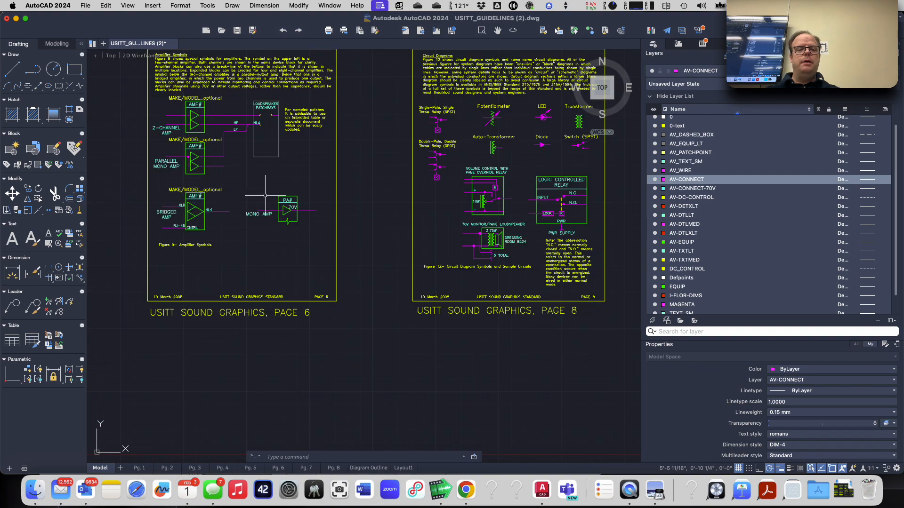
{"action": "type", "text": "co"}
{"action": "key", "text": "Return"}
{"action": "left_click", "coordinate": [235, 184]}
{"action": "left_click", "coordinate": [322, 246]}
{"action": "key", "text": "Return"}
{"action": "left_click", "coordinate": [316, 211]}
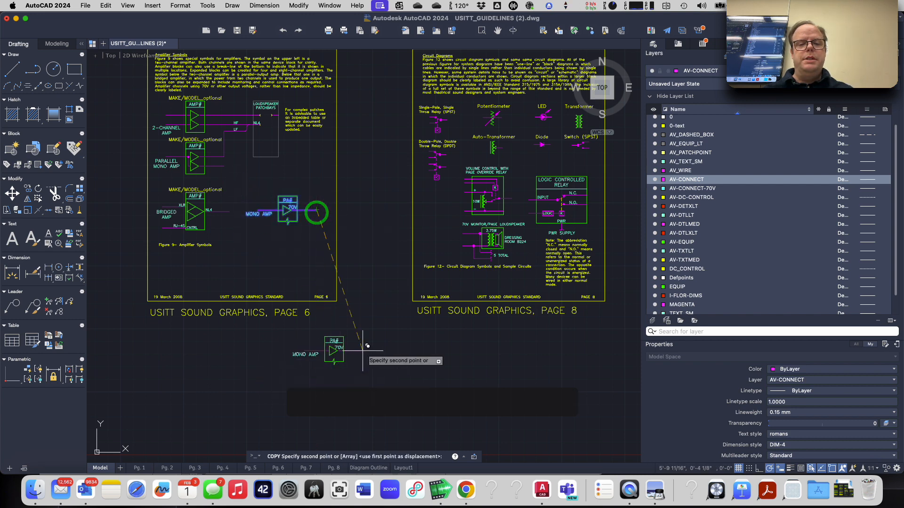
{"action": "left_click", "coordinate": [463, 425]}
{"action": "key", "text": "Return"}
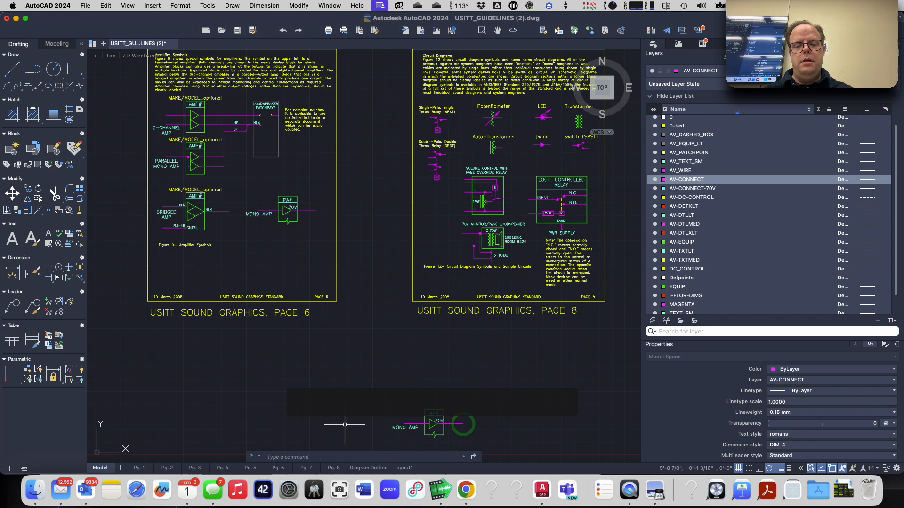
- Mirror the copied MONO AMP symbol about a horizontal line below it, keeping the source objects
{"action": "scroll", "coordinate": [343, 423], "scroll_direction": "down", "scroll_amount": 3}
{"action": "scroll", "coordinate": [400, 419], "scroll_direction": "up", "scroll_amount": 3}
{"action": "middle_click_drag", "start_coordinate": [400, 419], "coordinate": [420, 195]}
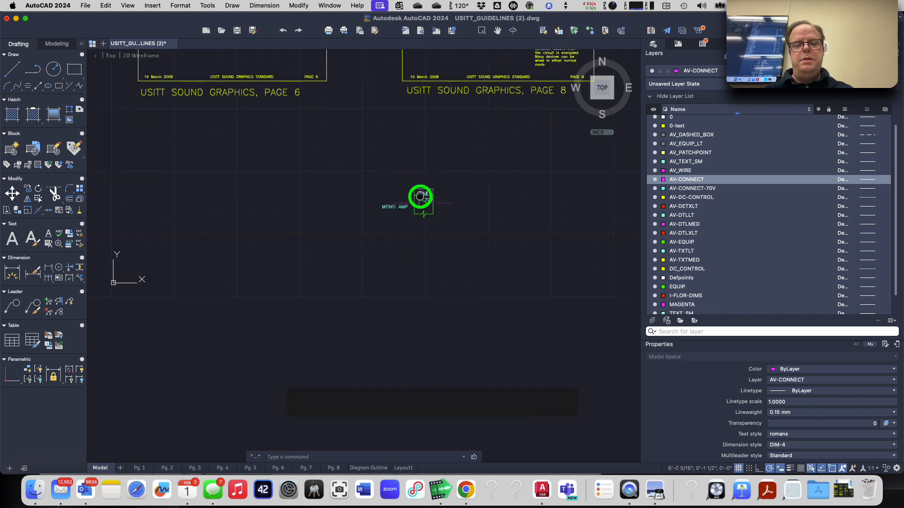
{"action": "scroll", "coordinate": [433, 212], "scroll_direction": "up", "scroll_amount": 2}
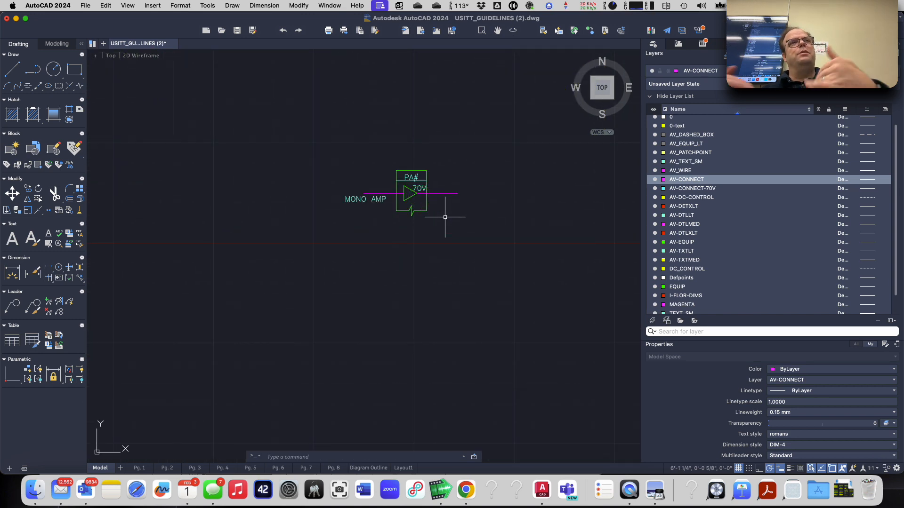
{"action": "type", "text": "mi"}
{"action": "key", "text": "Return"}
{"action": "left_click", "coordinate": [306, 137]}
{"action": "left_click", "coordinate": [515, 232]}
{"action": "key", "text": "Return"}
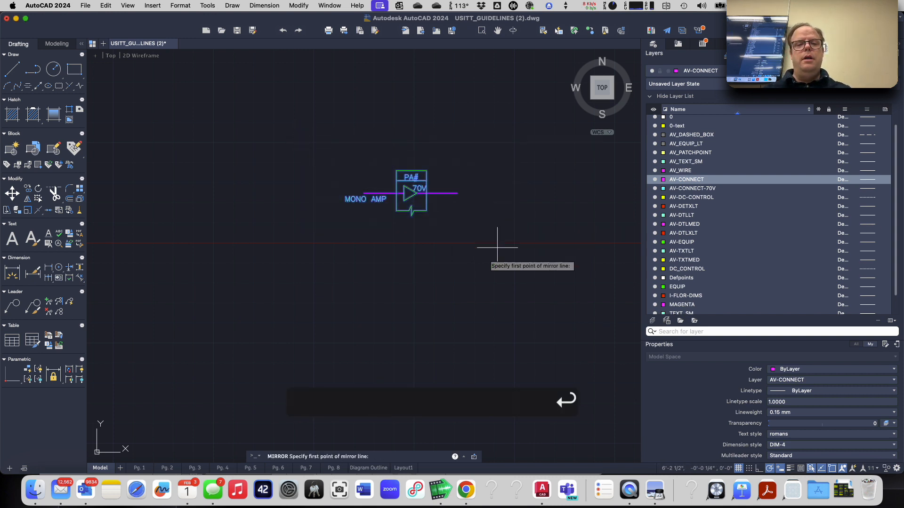
{"action": "left_click", "coordinate": [330, 273]}
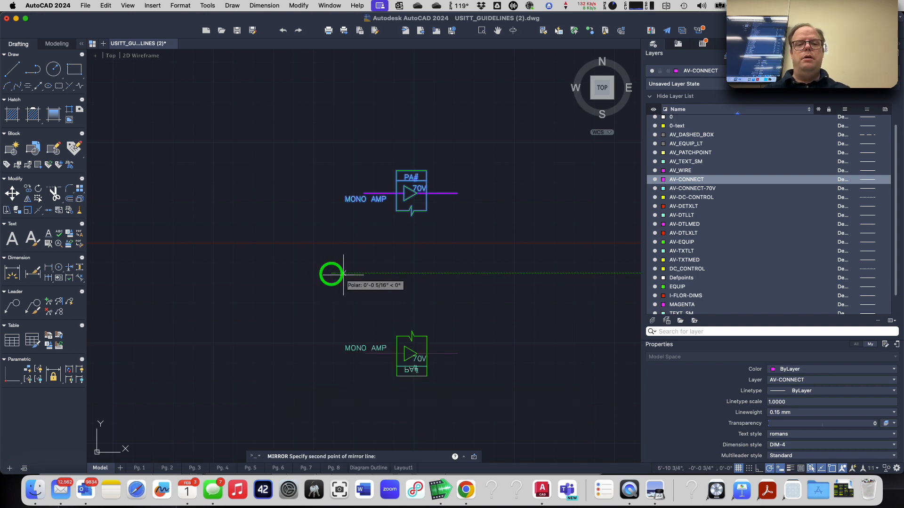
{"action": "left_click", "coordinate": [486, 273]}
{"action": "key", "text": "Return"}
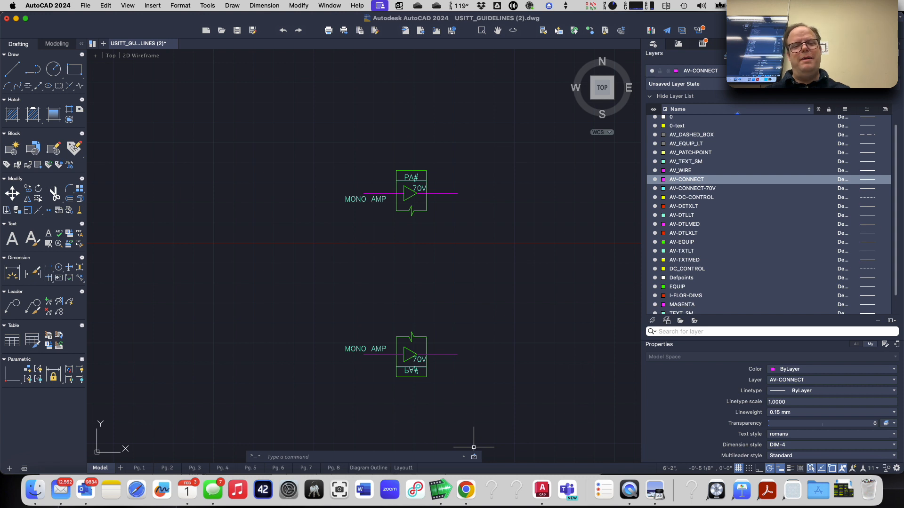
- Erase both the copied MONO AMP symbol and its mirrored version
{"action": "left_click", "coordinate": [290, 133]}
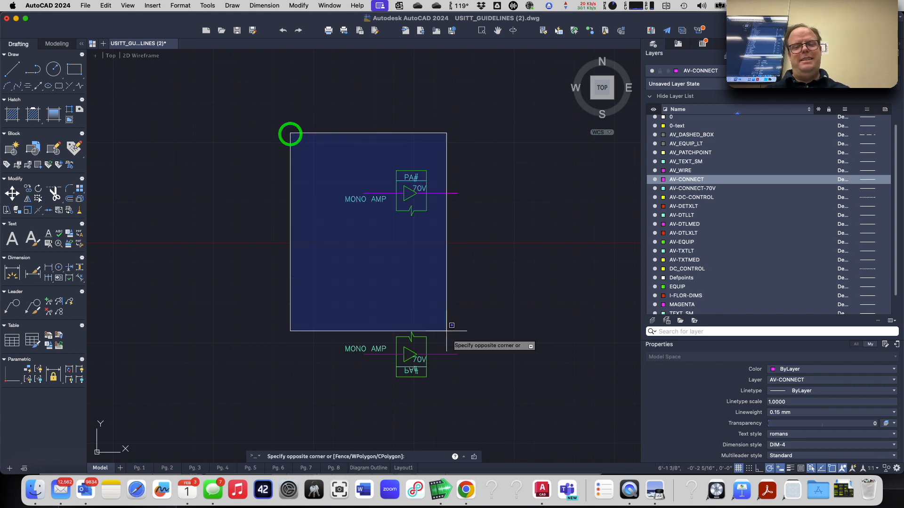
{"action": "left_click", "coordinate": [522, 401]}
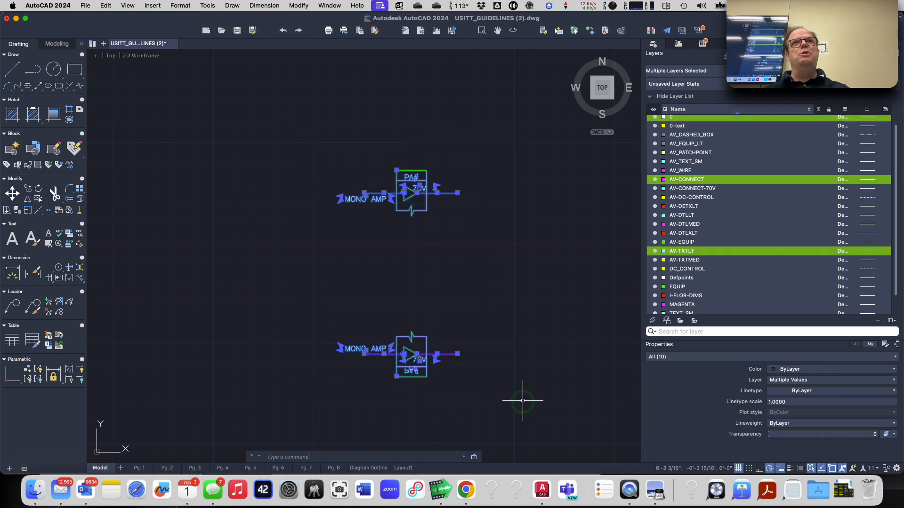
{"action": "key", "text": "e"}
{"action": "key", "text": "Return"}
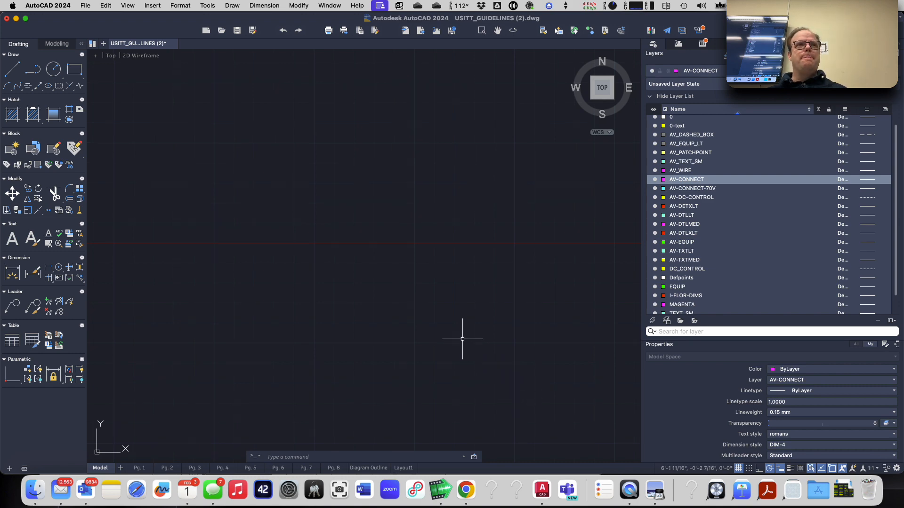
- Compare the tall block's Ethernet connections with the example diagram in Preview, examining how the three lines are routed, and return to AutoCAD
{"action": "scroll", "coordinate": [463, 338], "scroll_direction": "down", "scroll_amount": 5}
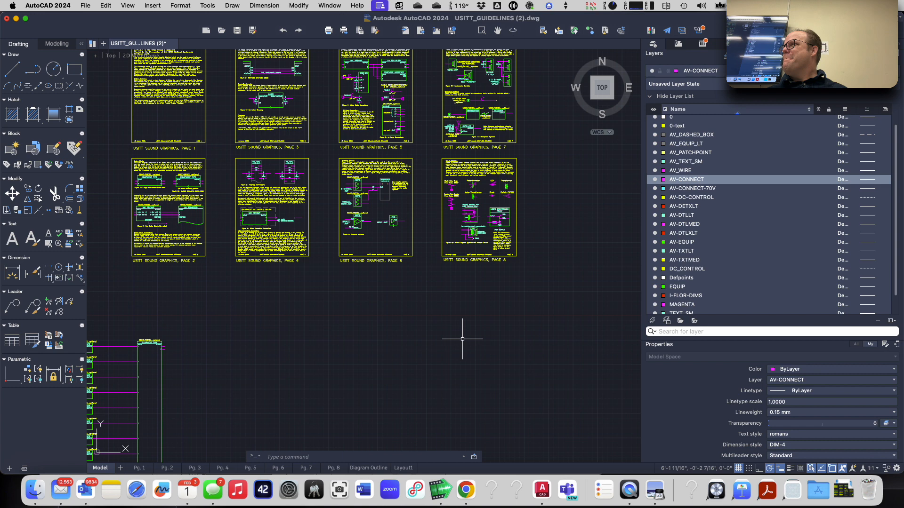
{"action": "middle_click_drag", "start_coordinate": [301, 344], "coordinate": [432, 241]}
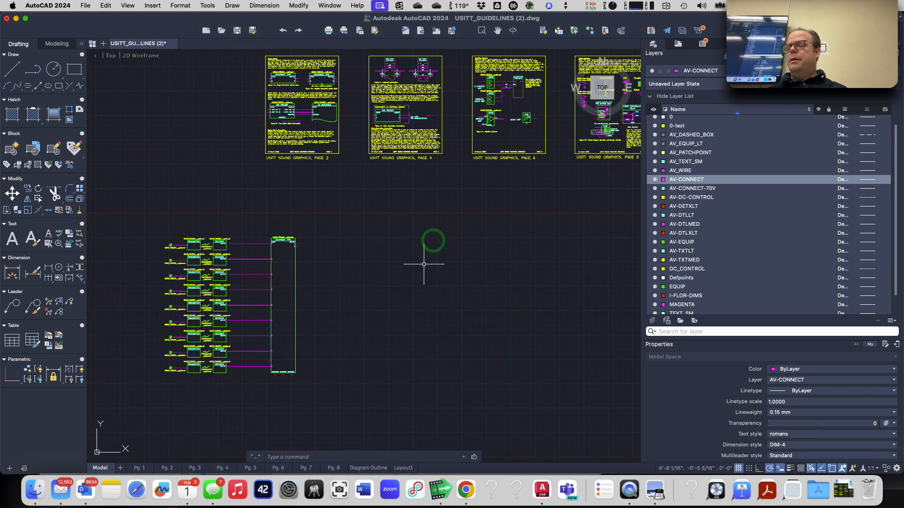
{"action": "scroll", "coordinate": [297, 424], "scroll_direction": "up", "scroll_amount": 4}
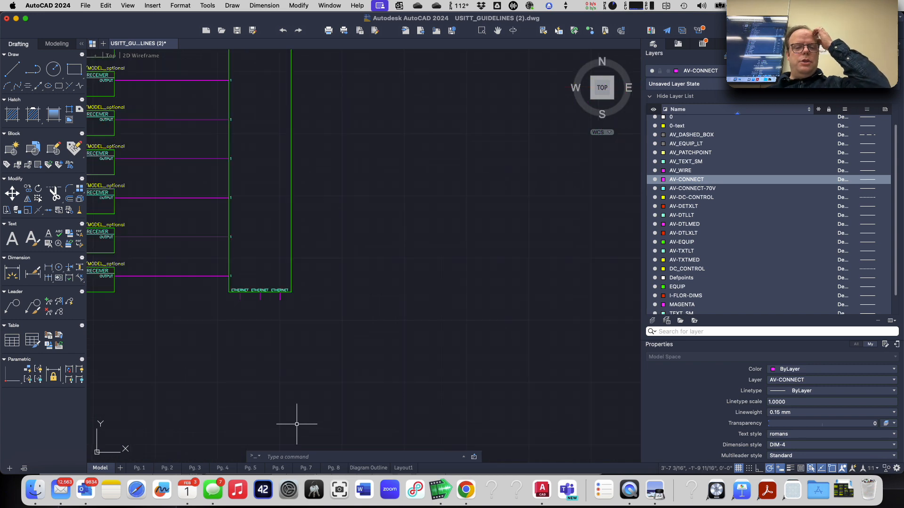
{"action": "scroll", "coordinate": [297, 424], "scroll_direction": "up", "scroll_amount": 2}
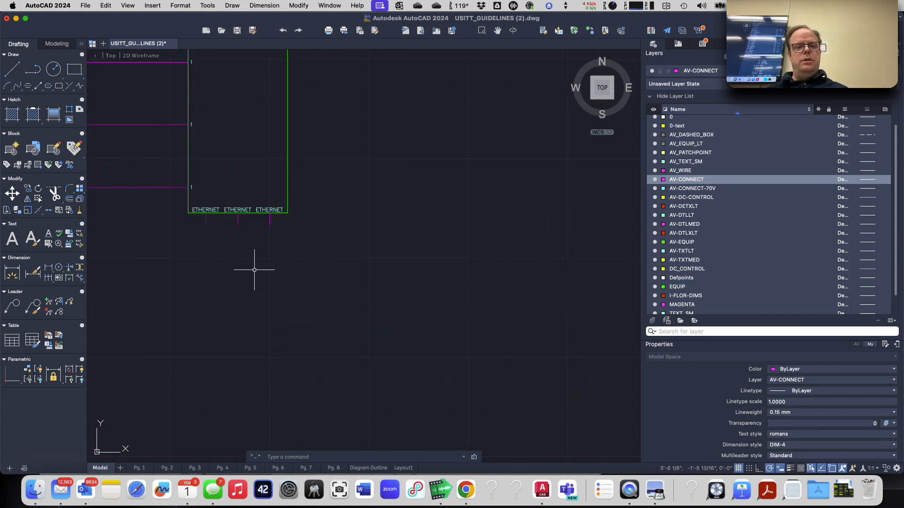
{"action": "key", "text": "super+Tab"}
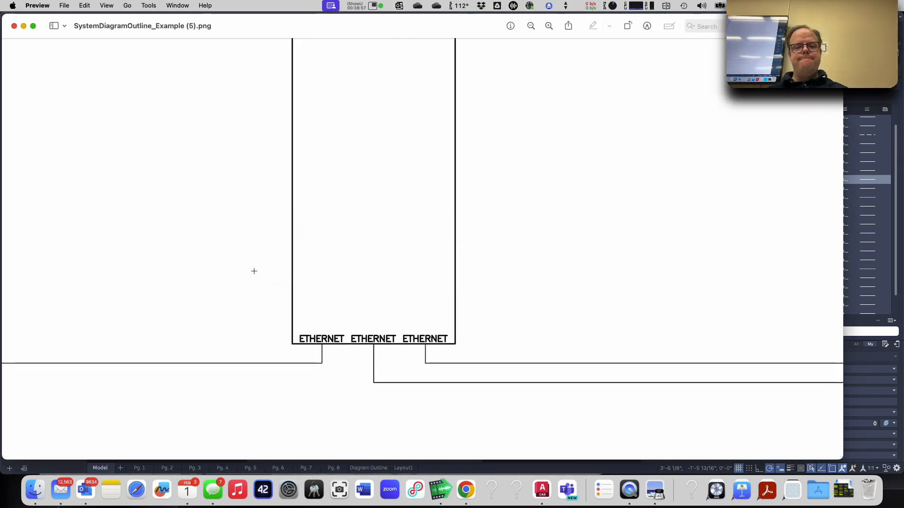
{"action": "key", "text": "super+Tab"}
{"action": "scroll", "coordinate": [255, 268], "scroll_direction": "up", "scroll_amount": 3}
{"action": "key", "text": "super+Tab"}
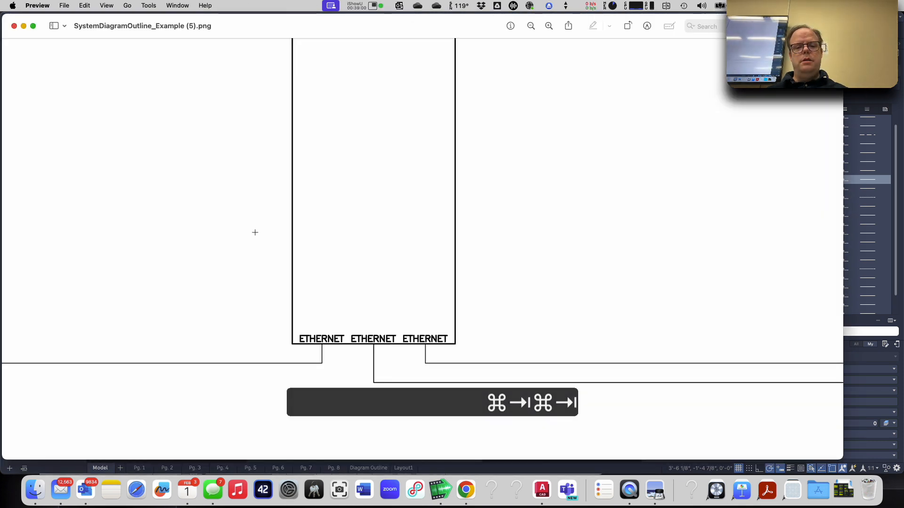
{"action": "key", "text": "super+Tab"}
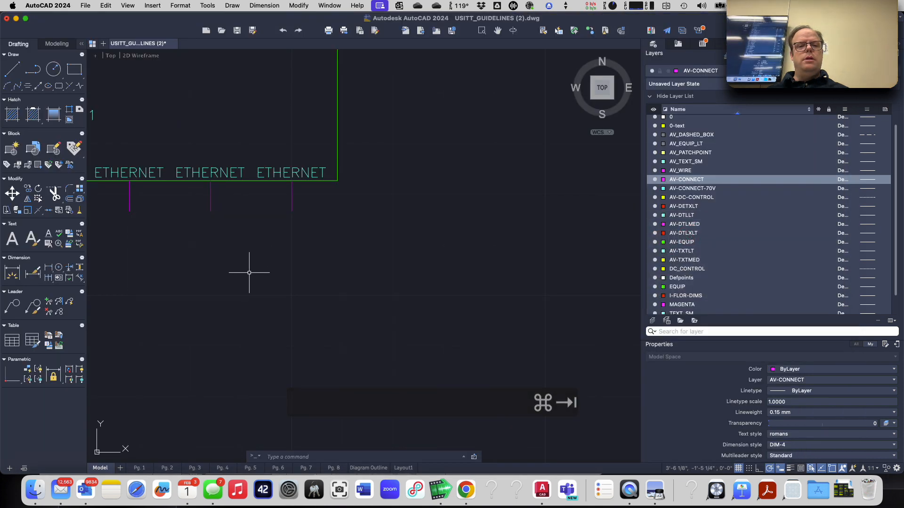
{"action": "key", "text": "super+Tab"}
{"action": "key", "text": "super+Tab"}
- Copy the horizontal Ethernet line from page 2's Figure 2 by its left end to the lower end of the tall block's right Ethernet line
{"action": "scroll", "coordinate": [314, 272], "scroll_direction": "down", "scroll_amount": 5}
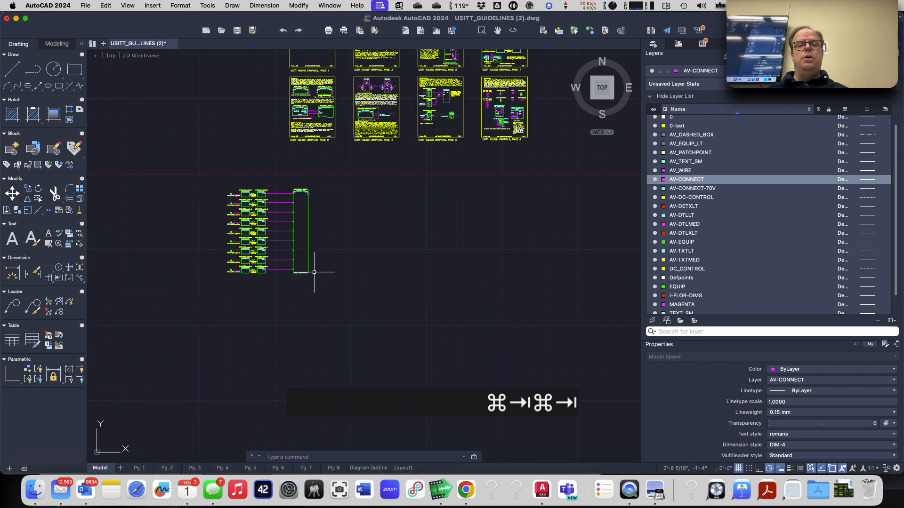
{"action": "scroll", "coordinate": [406, 117], "scroll_direction": "down", "scroll_amount": 3}
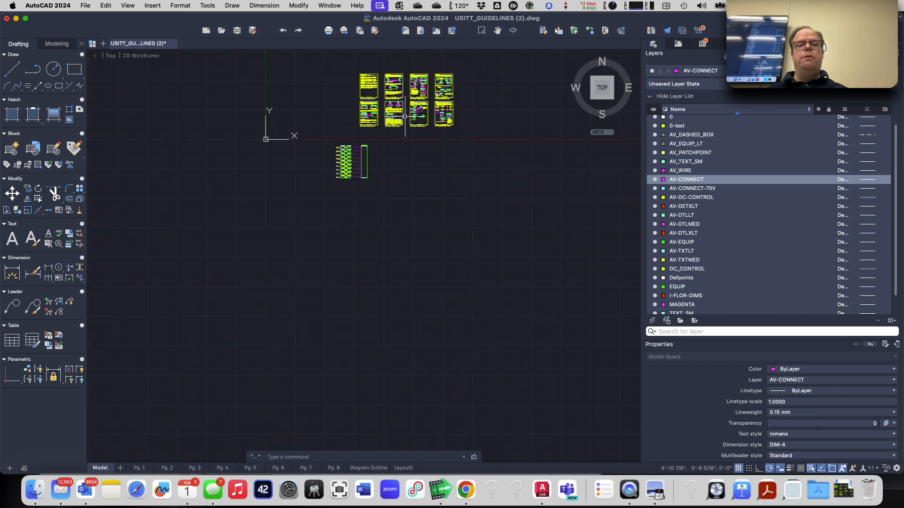
{"action": "scroll", "coordinate": [404, 89], "scroll_direction": "up", "scroll_amount": 5}
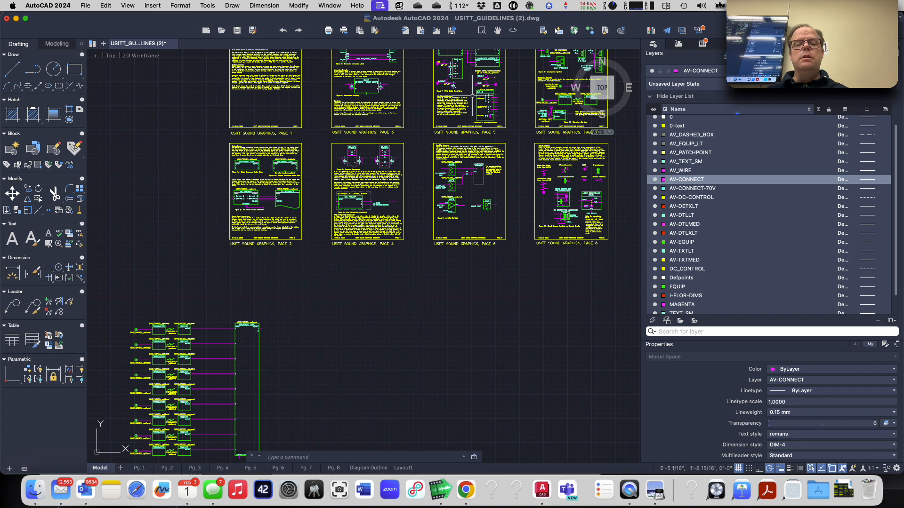
{"action": "scroll", "coordinate": [258, 214], "scroll_direction": "up", "scroll_amount": 2}
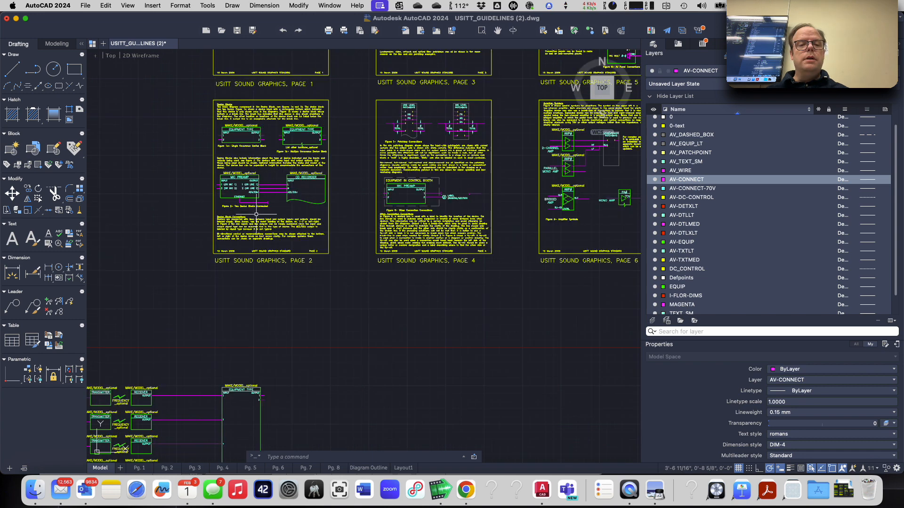
{"action": "scroll", "coordinate": [258, 214], "scroll_direction": "up", "scroll_amount": 5}
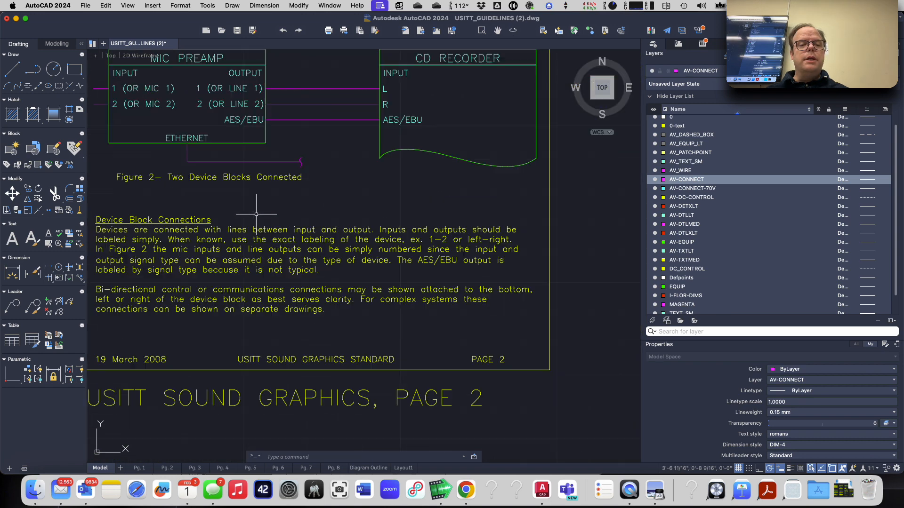
{"action": "left_click", "coordinate": [234, 160]}
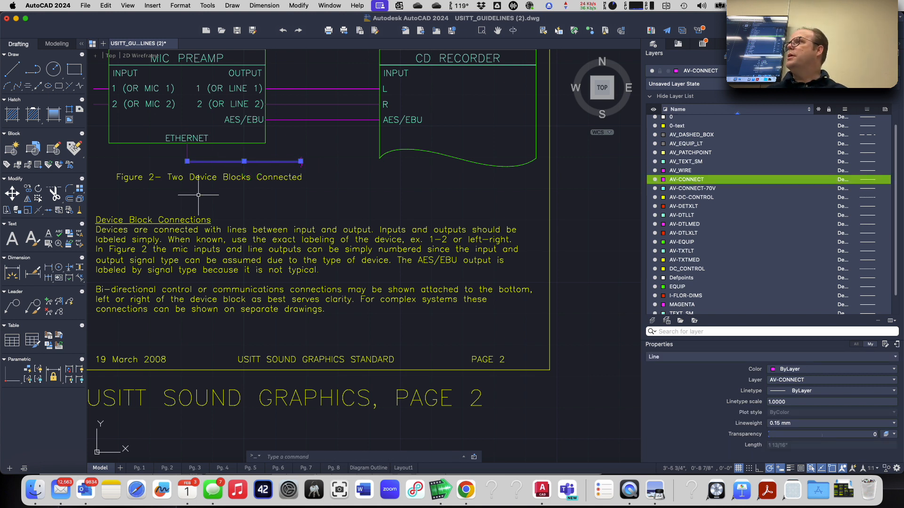
{"action": "type", "text": "cp"}
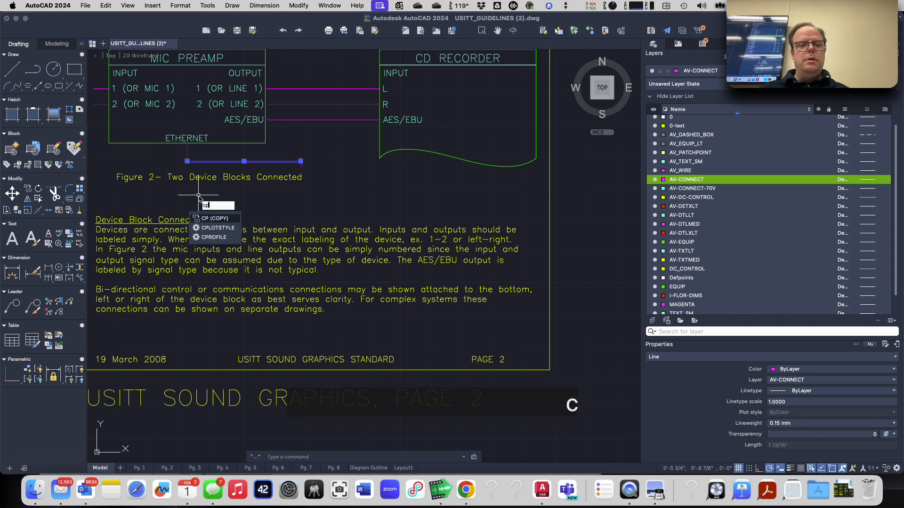
{"action": "key", "text": "BackSpace"}
{"action": "type", "text": "o"}
{"action": "key", "text": "Return"}
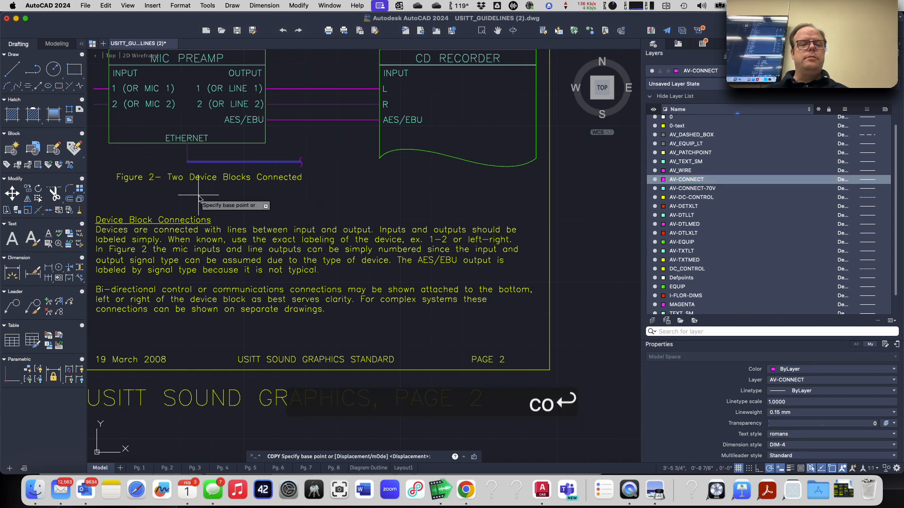
{"action": "scroll", "coordinate": [194, 184], "scroll_direction": "up", "scroll_amount": 2}
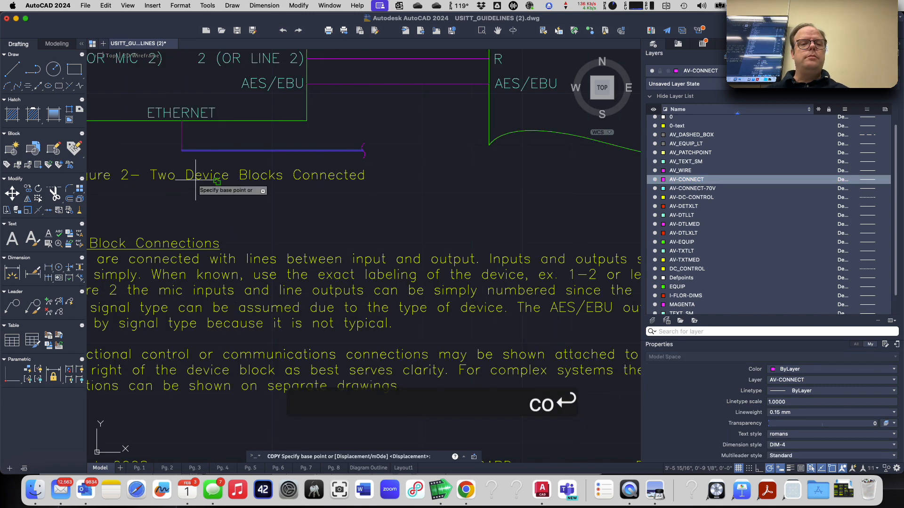
{"action": "left_click", "coordinate": [183, 151]}
{"action": "scroll", "coordinate": [165, 249], "scroll_direction": "down", "scroll_amount": 5}
{"action": "scroll", "coordinate": [172, 273], "scroll_direction": "down", "scroll_amount": 3}
{"action": "scroll", "coordinate": [168, 423], "scroll_direction": "up", "scroll_amount": 8}
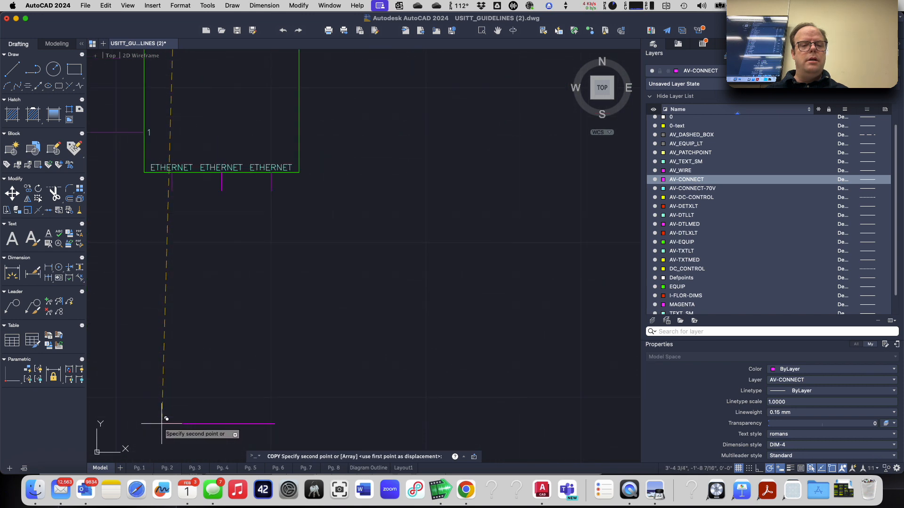
{"action": "left_click", "coordinate": [271, 190]}
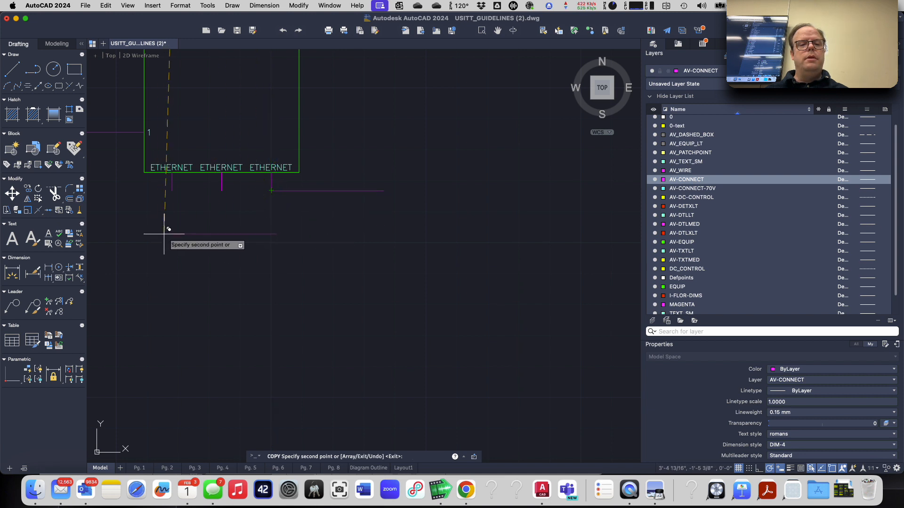
{"action": "key", "text": "Return"}
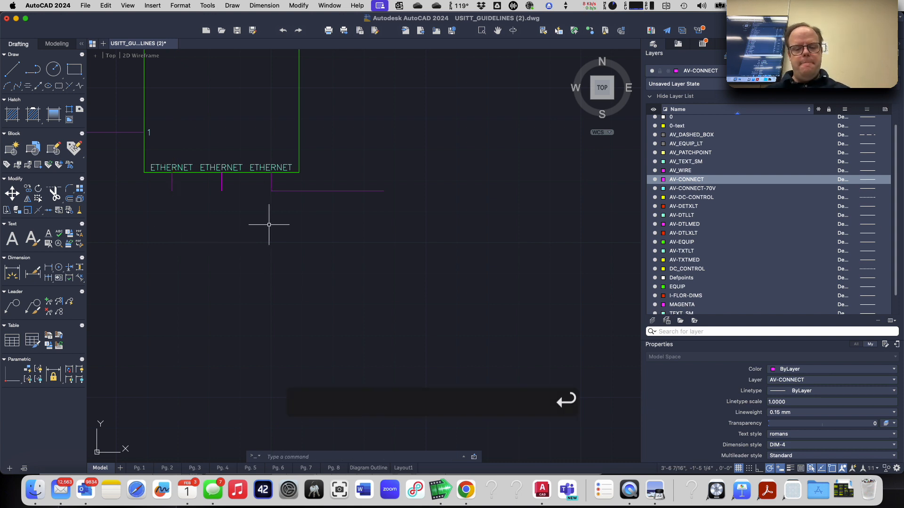
- Copy the new horizontal line by its right end to the lower end of the left Ethernet line, so it extends leftward
{"action": "type", "text": "co"}
{"action": "key", "text": "Return"}
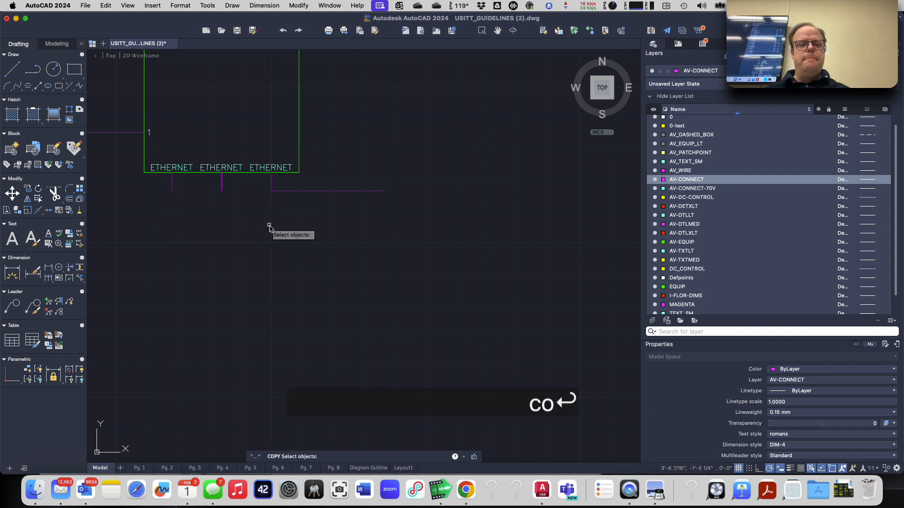
{"action": "left_click", "coordinate": [294, 192]}
{"action": "right_click", "coordinate": [352, 205]}
{"action": "left_click", "coordinate": [383, 192]}
{"action": "left_click", "coordinate": [170, 192]}
{"action": "key", "text": "space"}
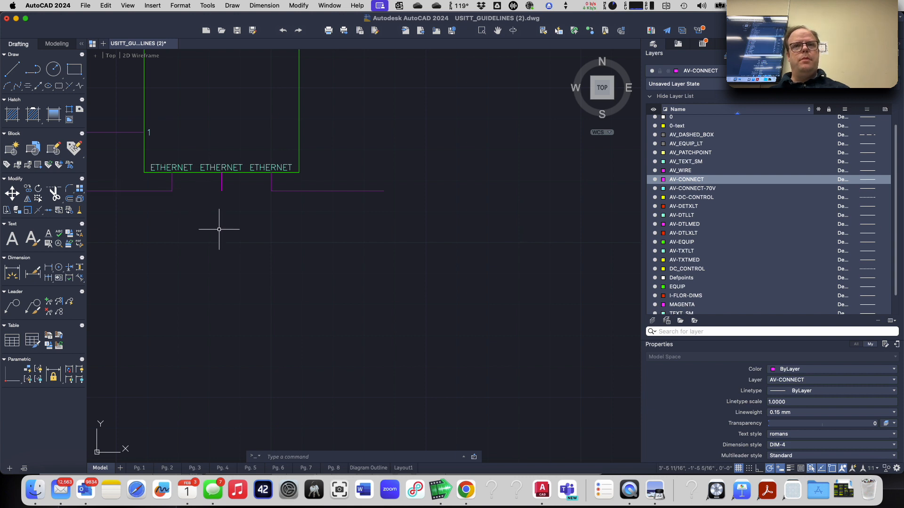
{"action": "scroll", "coordinate": [205, 241], "scroll_direction": "up", "scroll_amount": 3}
{"action": "scroll", "coordinate": [205, 241], "scroll_direction": "down", "scroll_amount": 3}
{"action": "scroll", "coordinate": [205, 241], "scroll_direction": "up", "scroll_amount": 2}
{"action": "scroll", "coordinate": [434, 239], "scroll_direction": "down", "scroll_amount": 4}
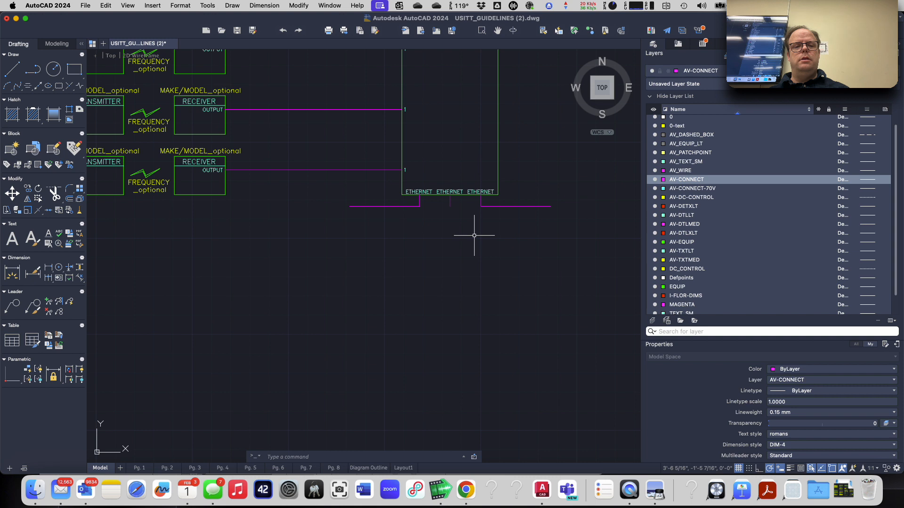
- Examine the equipment blocks, Ethernet routing, amplifiers and loudspeaker connections in the example diagram in Preview, and return to AutoCAD
{"action": "scroll", "coordinate": [473, 233], "scroll_direction": "up", "scroll_amount": 2}
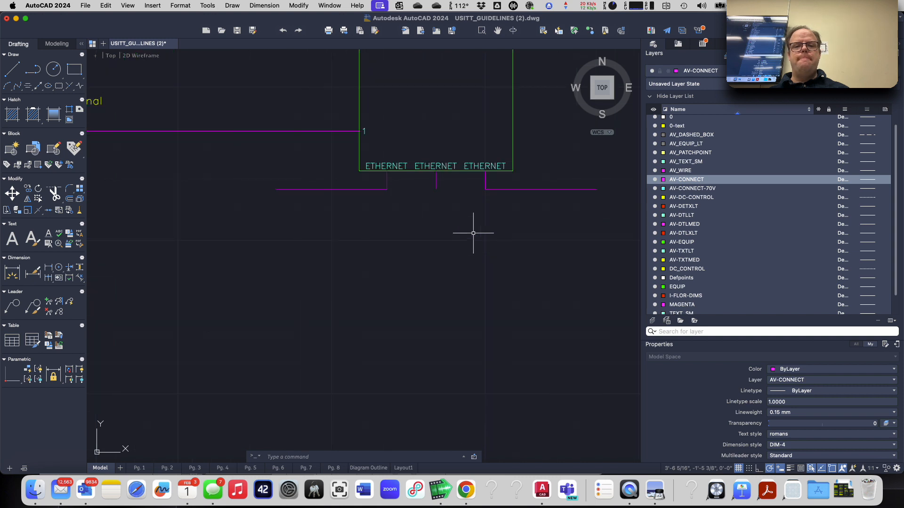
{"action": "scroll", "coordinate": [473, 233], "scroll_direction": "down", "scroll_amount": 5}
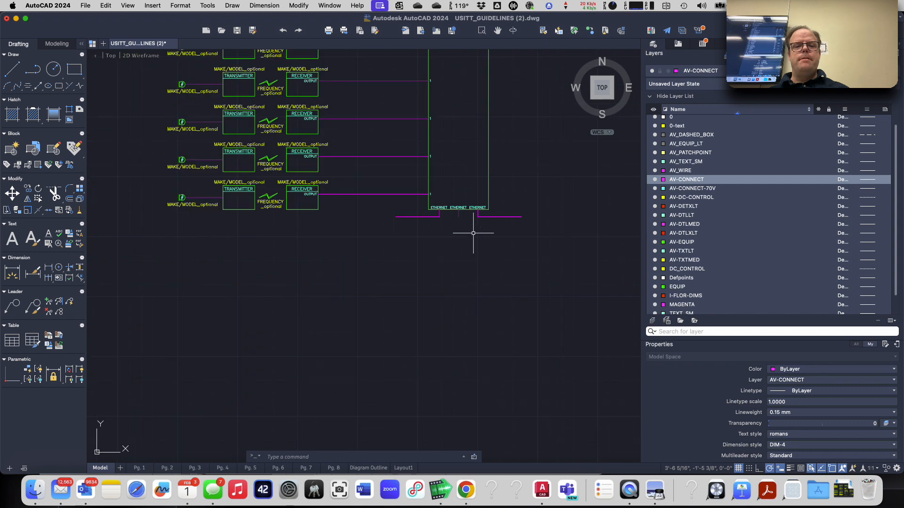
{"action": "key", "text": "super+Tab"}
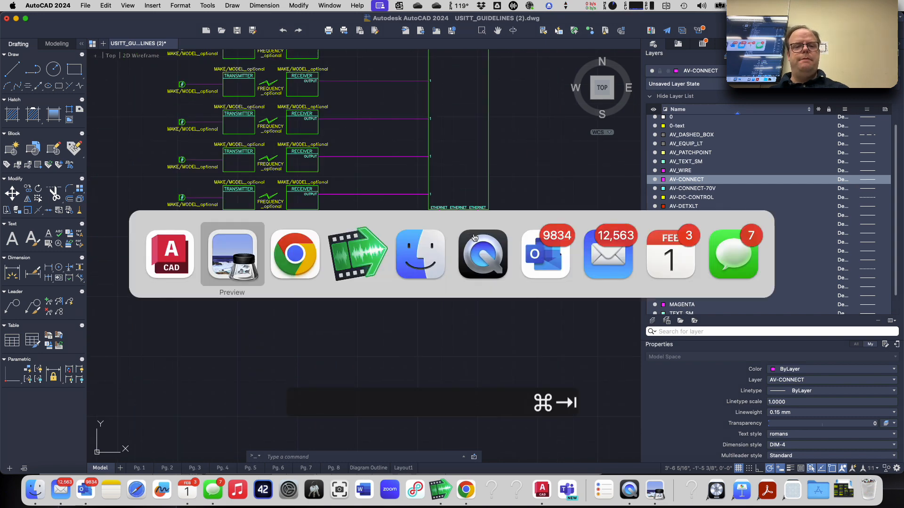
{"action": "key", "text": "super+shift+Tab"}
{"action": "key", "text": "super+Tab"}
{"action": "key", "text": "super+Tab"}
{"action": "key", "text": "super+shift+Tab"}
{"action": "scroll", "coordinate": [440, 222], "scroll_direction": "up", "scroll_amount": 8}
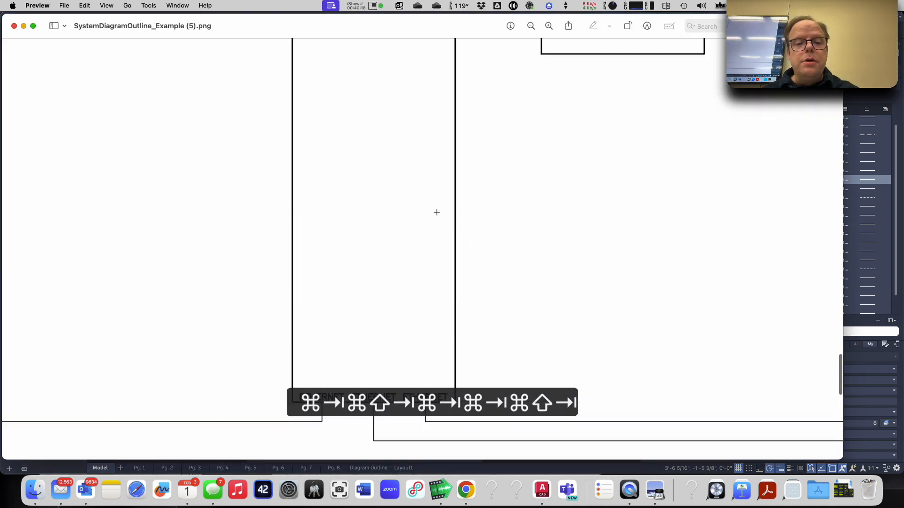
{"action": "scroll", "coordinate": [436, 212], "scroll_direction": "up", "scroll_amount": 12}
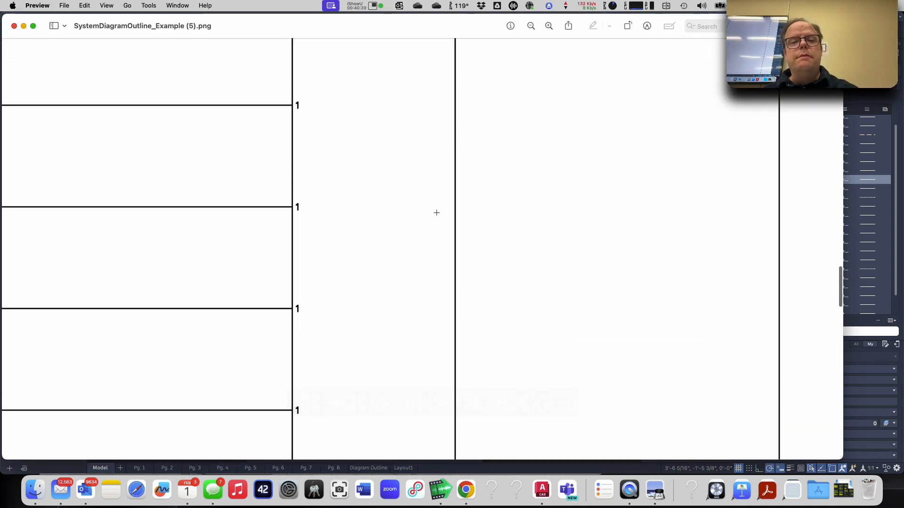
{"action": "scroll", "coordinate": [437, 213], "scroll_direction": "down", "scroll_amount": 10, "text": "ctrl"}
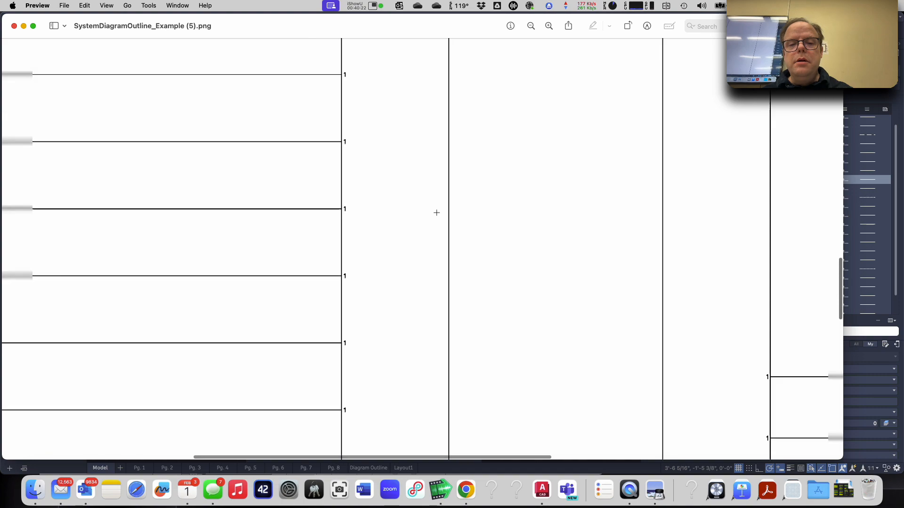
{"action": "scroll", "coordinate": [439, 216], "scroll_direction": "down", "scroll_amount": 2, "text": "ctrl"}
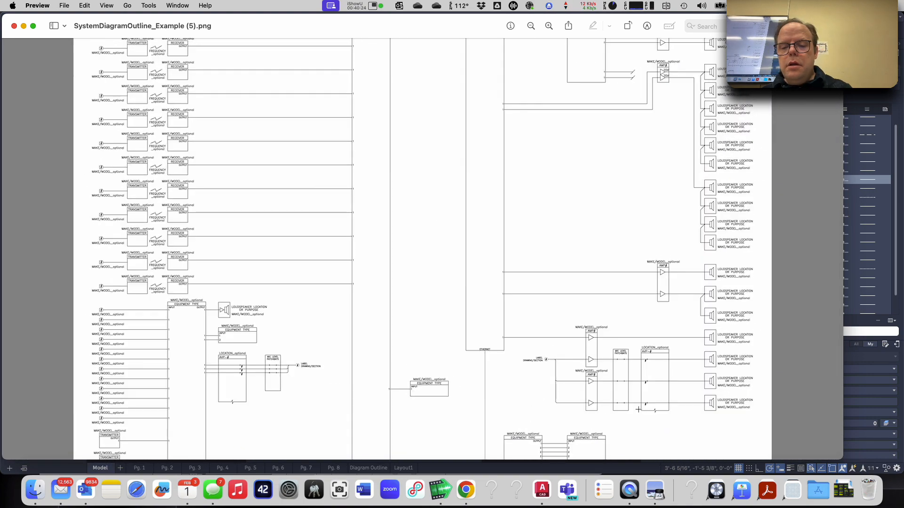
{"action": "scroll", "coordinate": [565, 385], "scroll_direction": "up", "scroll_amount": 5, "text": "ctrl"}
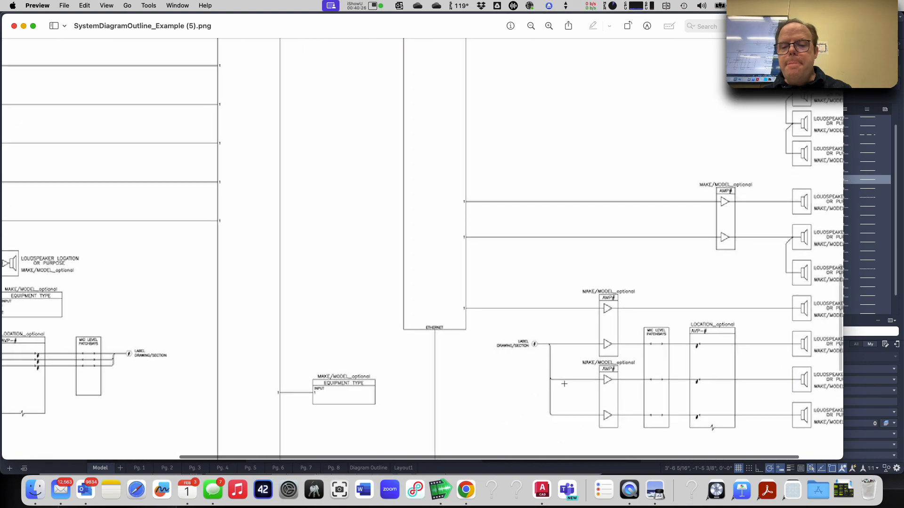
{"action": "scroll", "coordinate": [565, 384], "scroll_direction": "up", "scroll_amount": 1, "text": "ctrl"}
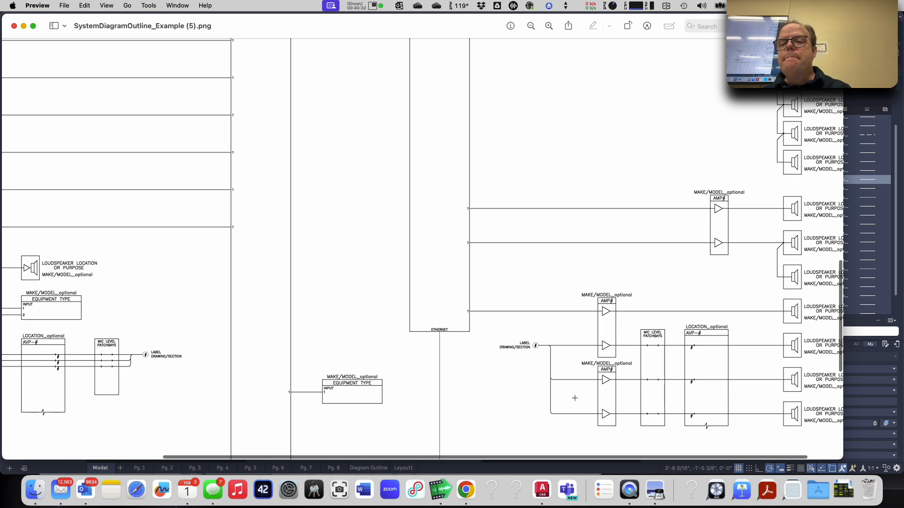
{"action": "scroll", "coordinate": [591, 194], "scroll_direction": "down", "scroll_amount": 5, "text": "ctrl"}
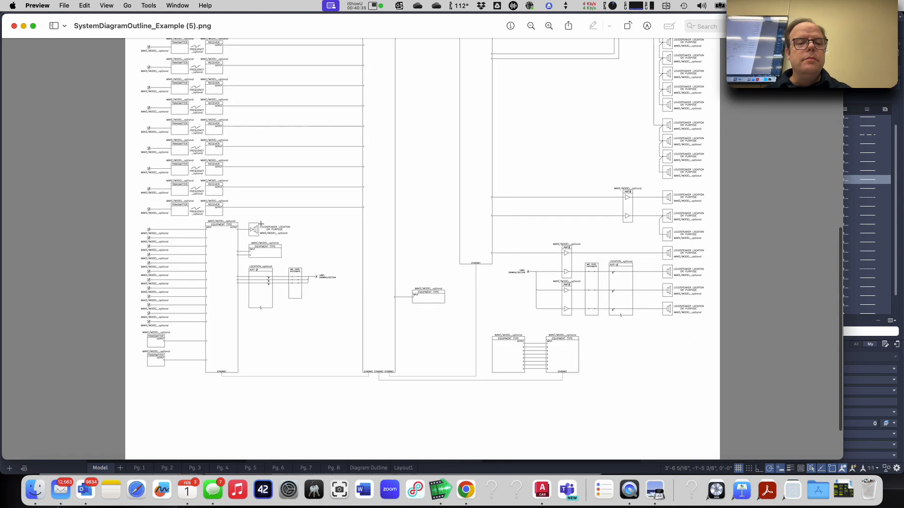
{"action": "scroll", "coordinate": [183, 246], "scroll_direction": "up", "scroll_amount": 3, "text": "ctrl"}
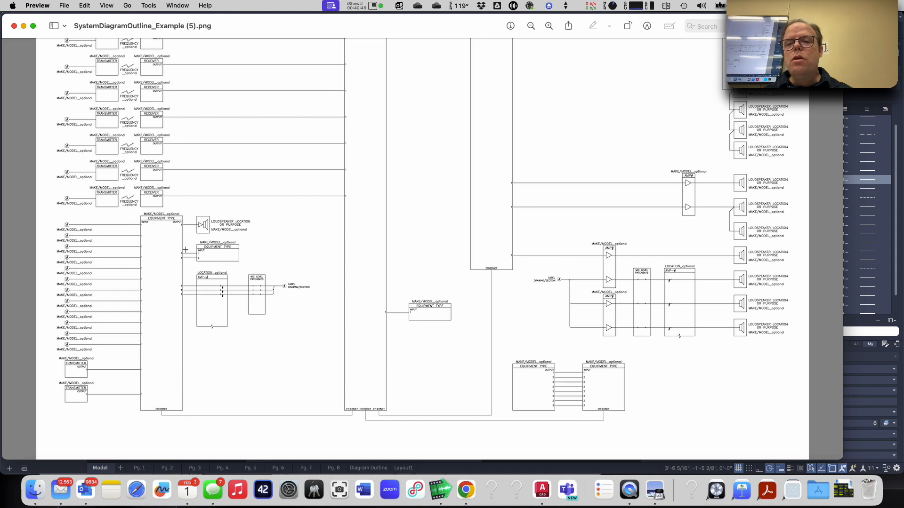
{"action": "scroll", "coordinate": [184, 247], "scroll_direction": "down", "scroll_amount": 5, "text": "ctrl"}
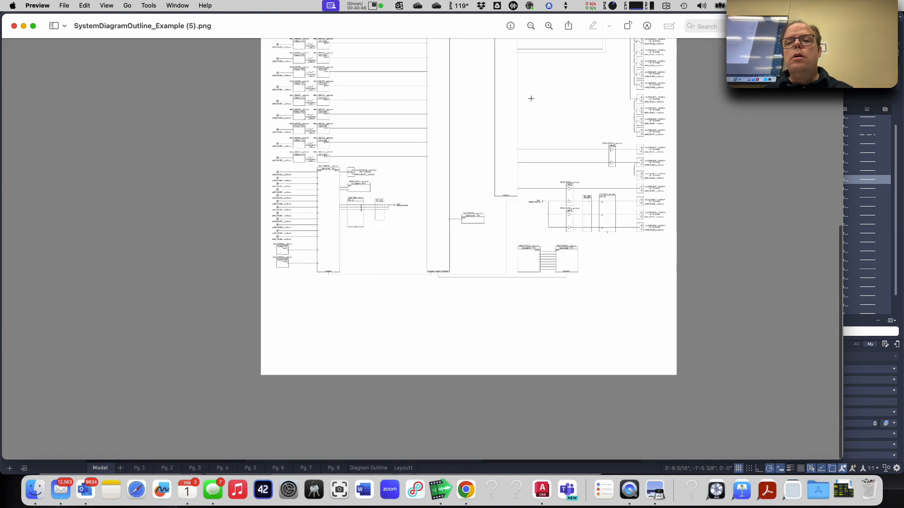
{"action": "scroll", "coordinate": [530, 99], "scroll_direction": "up", "scroll_amount": 5, "text": "ctrl"}
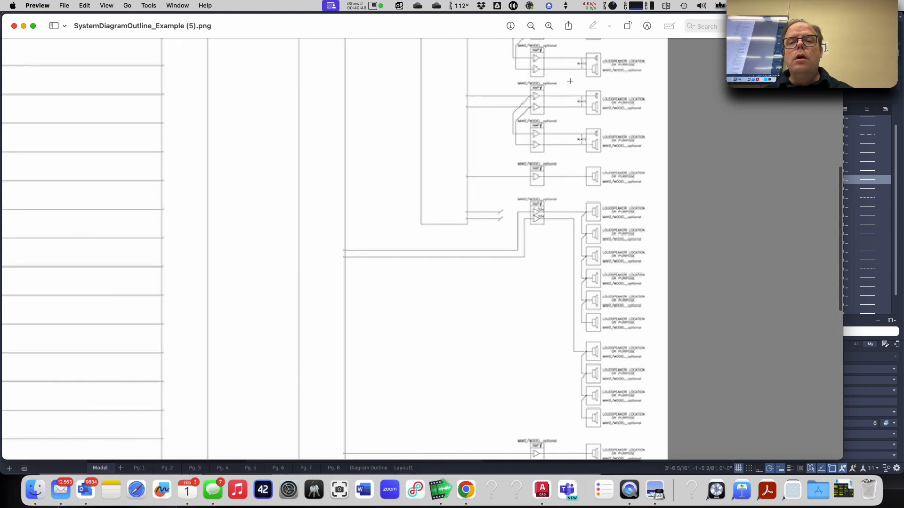
{"action": "scroll", "coordinate": [569, 81], "scroll_direction": "left", "scroll_amount": 5}
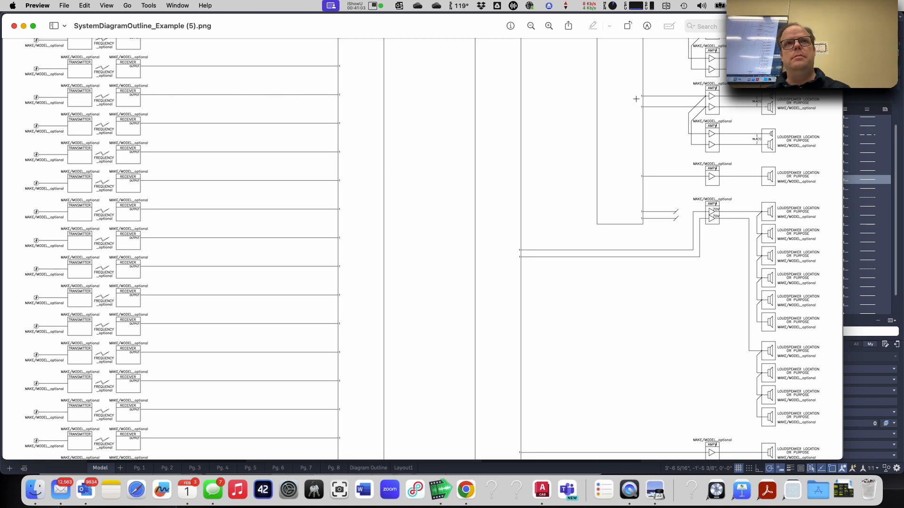
{"action": "key", "text": "super+Tab"}
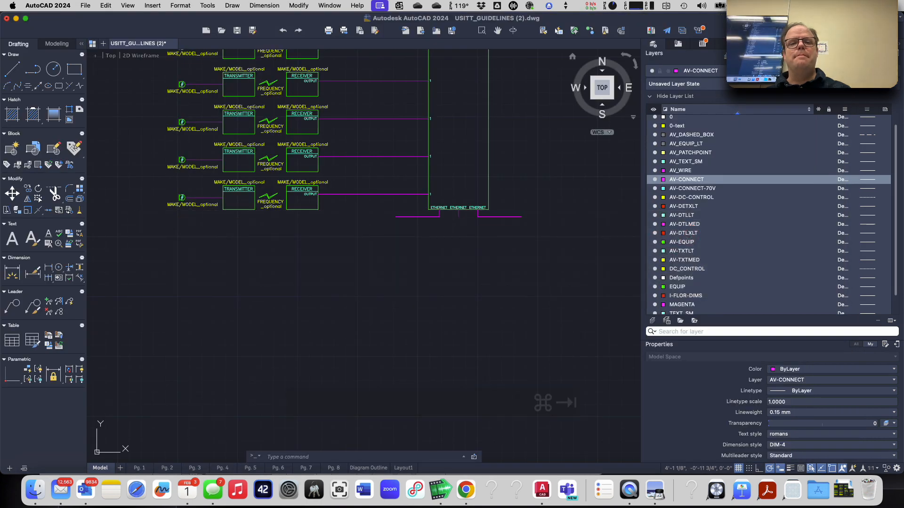
- Examine the short slash-ended lines leaving the equipment block beside the 70V amplifier in Preview's example, and return to AutoCAD
{"action": "key", "text": "super+Tab"}
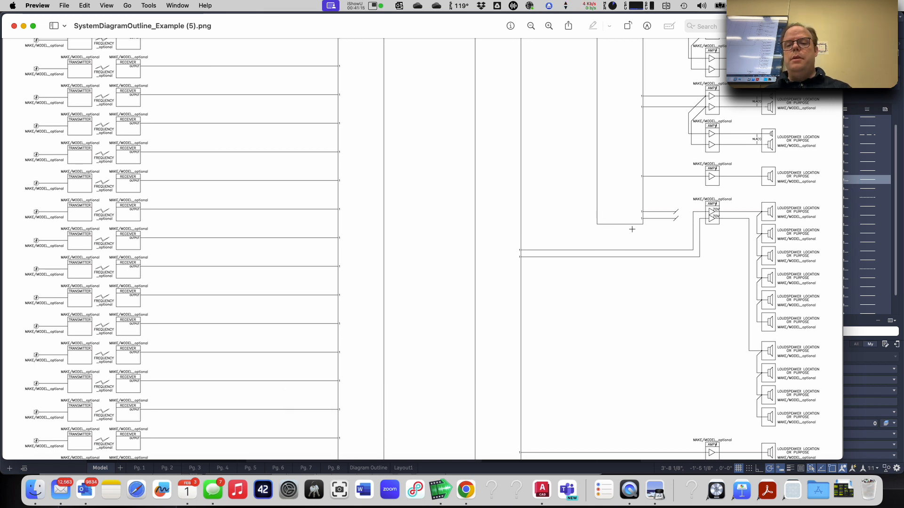
{"action": "scroll", "coordinate": [664, 210], "scroll_direction": "down", "scroll_amount": 1}
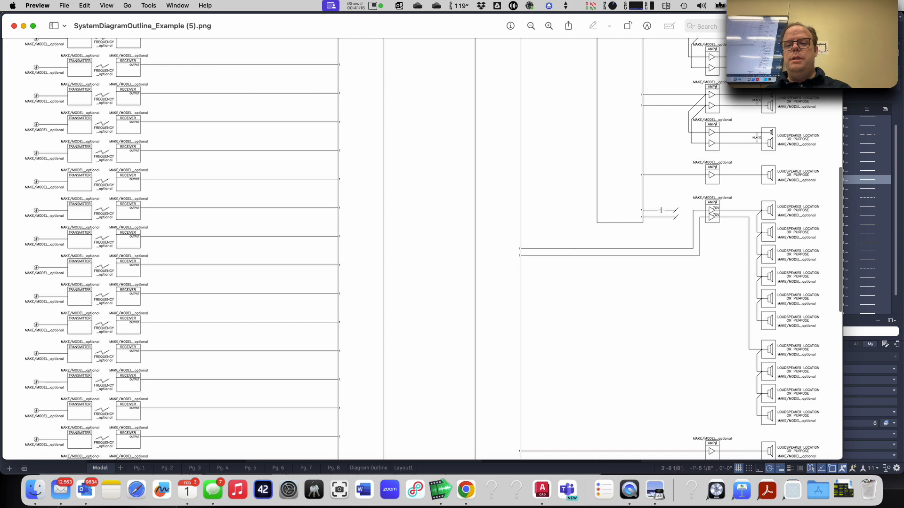
{"action": "scroll", "coordinate": [684, 213], "scroll_direction": "up", "scroll_amount": 10}
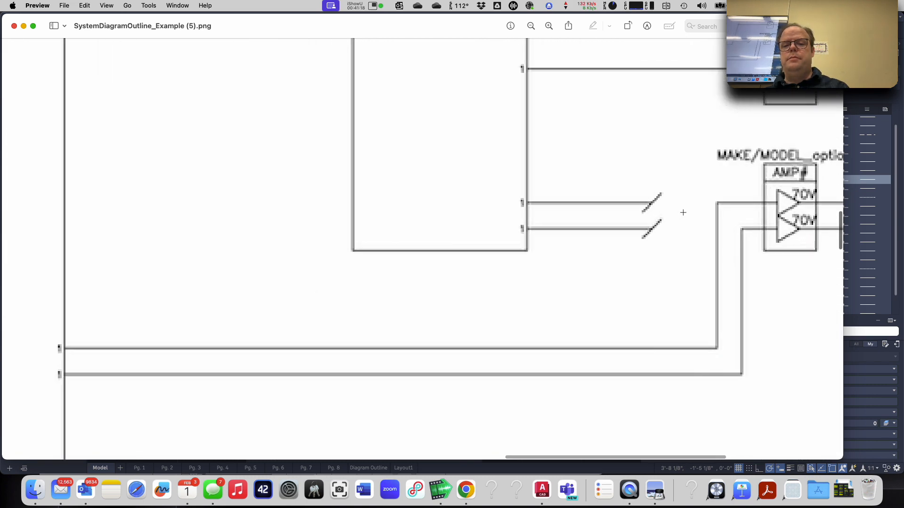
{"action": "scroll", "coordinate": [656, 215], "scroll_direction": "up", "scroll_amount": 1}
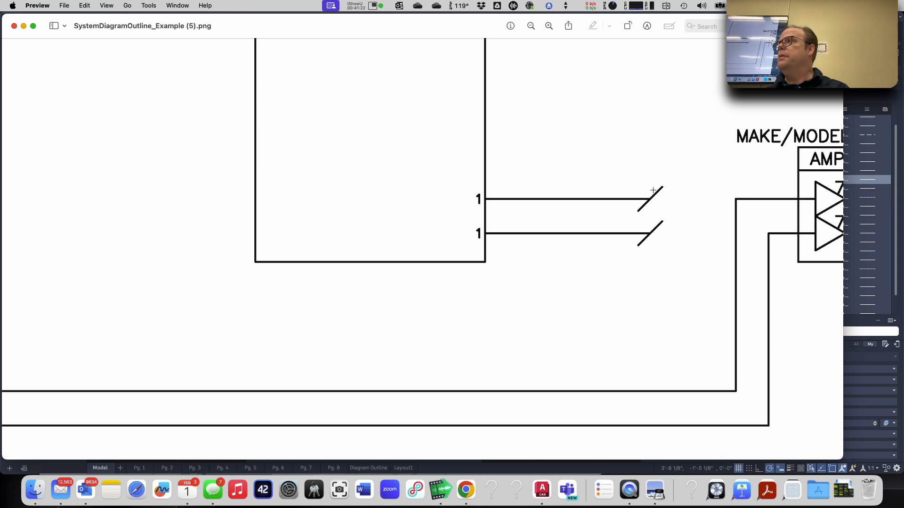
{"action": "scroll", "coordinate": [653, 190], "scroll_direction": "down", "scroll_amount": 8}
{"action": "key", "text": "super+Tab"}
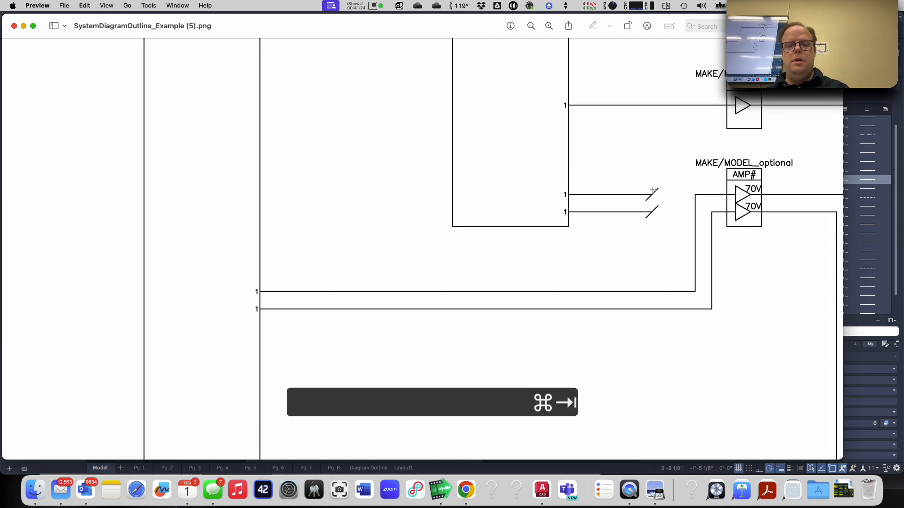
- Copy the uppermost cable line of page 3's Figure 3 by its left end to the tall block's right edge, level with the lowest receiver line
{"action": "scroll", "coordinate": [560, 202], "scroll_direction": "down", "scroll_amount": 10}
{"action": "scroll", "coordinate": [555, 198], "scroll_direction": "up", "scroll_amount": 8}
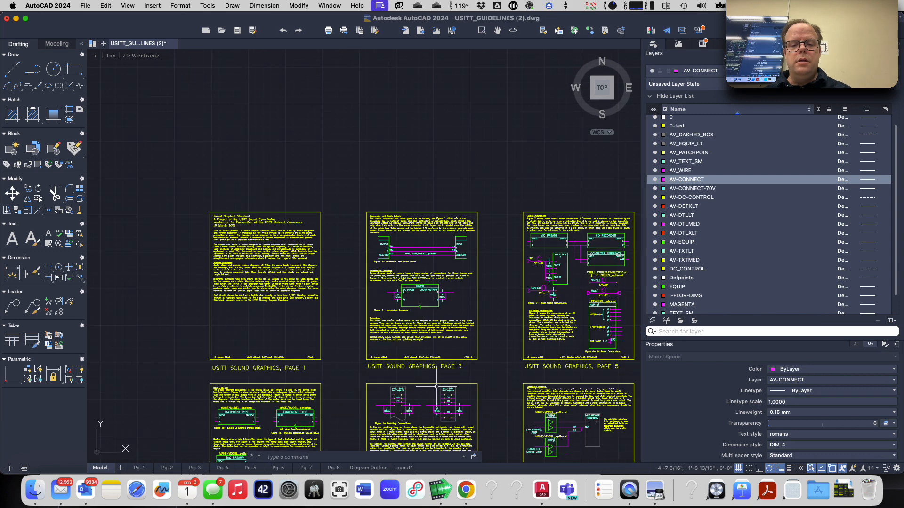
{"action": "scroll", "coordinate": [424, 250], "scroll_direction": "up", "scroll_amount": 4}
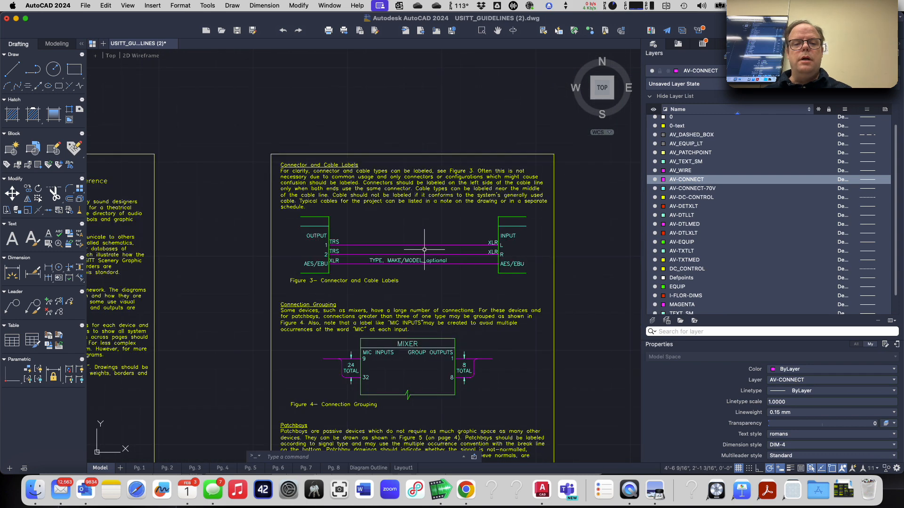
{"action": "type", "text": "ct "}
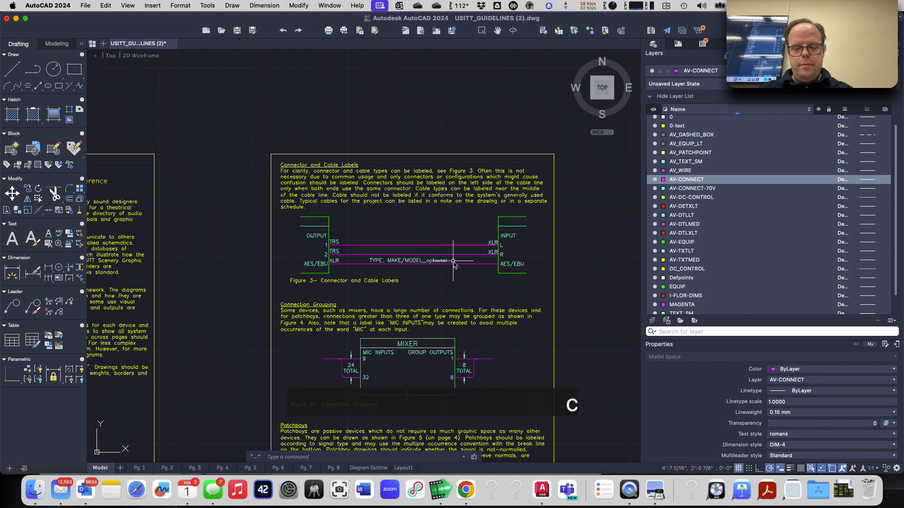
{"action": "type", "text": "o"}
{"action": "key", "text": "Return"}
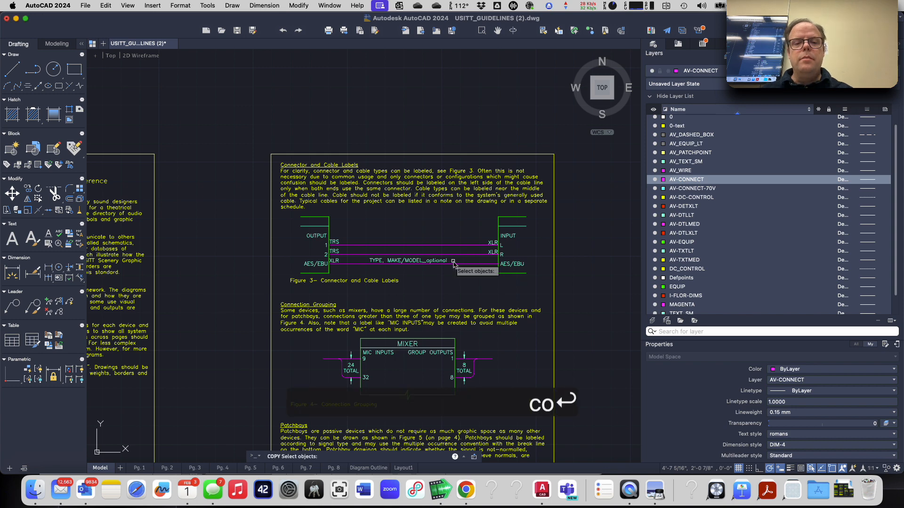
{"action": "left_click", "coordinate": [432, 244]}
{"action": "key", "text": "Return"}
{"action": "scroll", "coordinate": [333, 245], "scroll_direction": "up", "scroll_amount": 4}
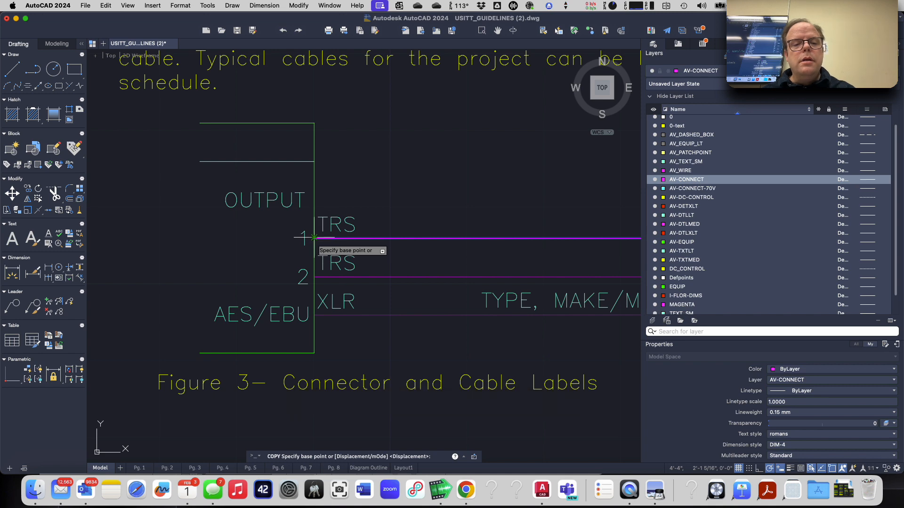
{"action": "left_click", "coordinate": [315, 239]}
{"action": "scroll", "coordinate": [336, 327], "scroll_direction": "down", "scroll_amount": 8}
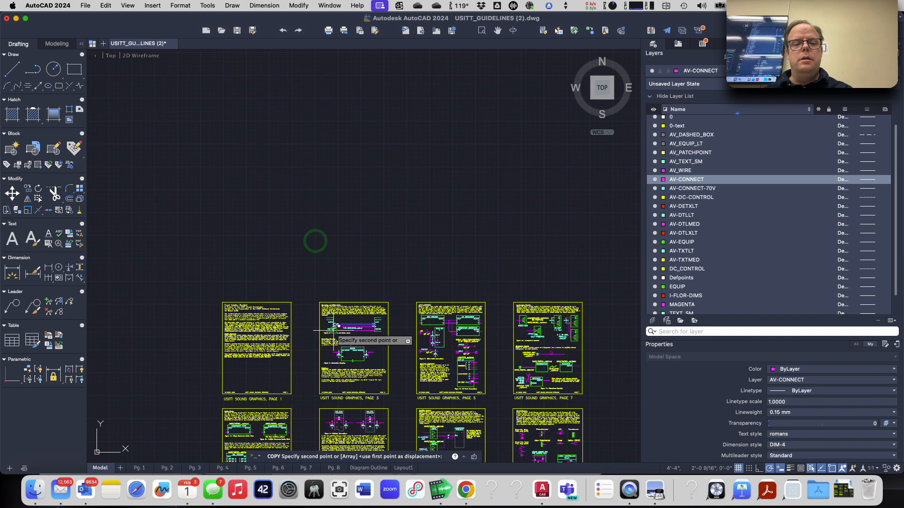
{"action": "scroll", "coordinate": [323, 363], "scroll_direction": "up", "scroll_amount": 4}
{"action": "scroll", "coordinate": [375, 159], "scroll_direction": "up", "scroll_amount": 2}
{"action": "mouse_move", "coordinate": [375, 165]}
{"action": "middle_mouse_down"}
{"action": "mouse_move", "coordinate": [376, 231]}
{"action": "mouse_move", "coordinate": [326, 507]}
{"action": "middle_mouse_up"}
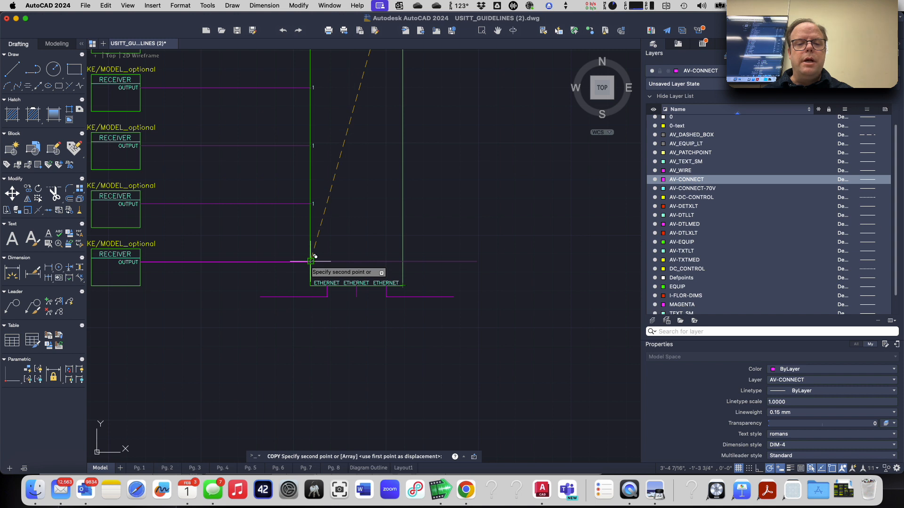
{"action": "left_click", "coordinate": [402, 262]}
{"action": "key", "text": "Return"}
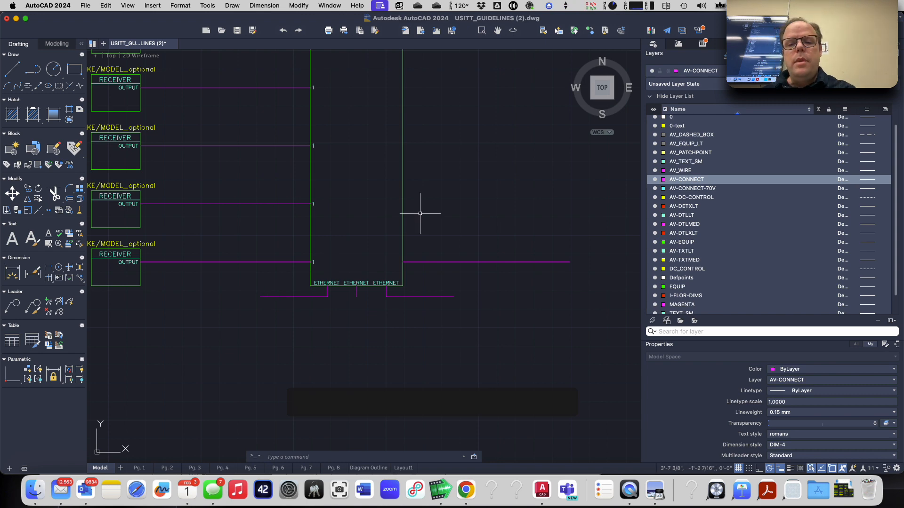
- Copy the diagonal line of page 7's 2 X BI-AMP, PARALLEL CIRCUIT symbol by its midpoint to the midpoint of the tall block's output line
{"action": "scroll", "coordinate": [457, 202], "scroll_direction": "down", "scroll_amount": 8}
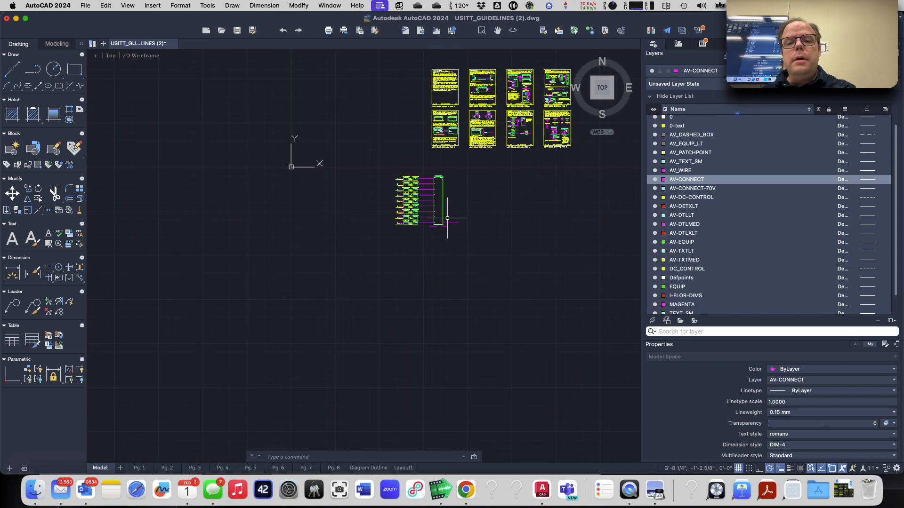
{"action": "scroll", "coordinate": [501, 138], "scroll_direction": "up", "scroll_amount": 10}
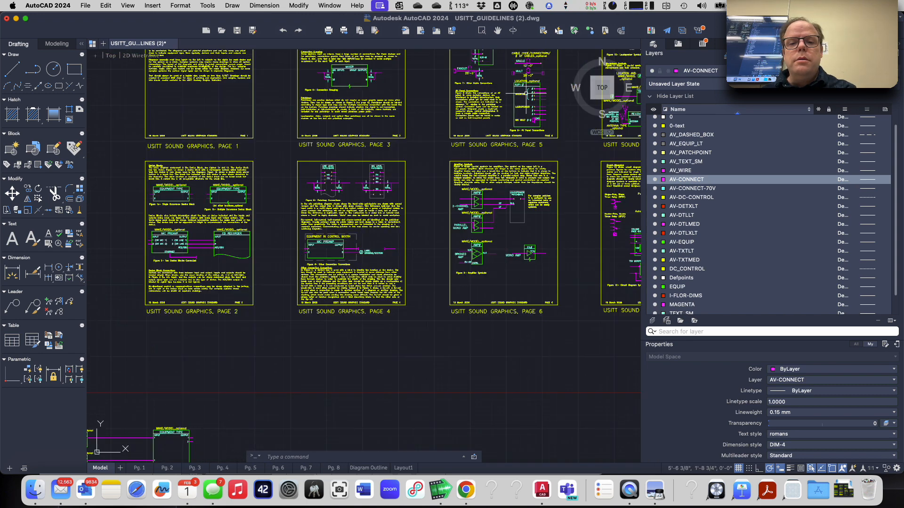
{"action": "scroll", "coordinate": [526, 95], "scroll_direction": "up", "scroll_amount": 3}
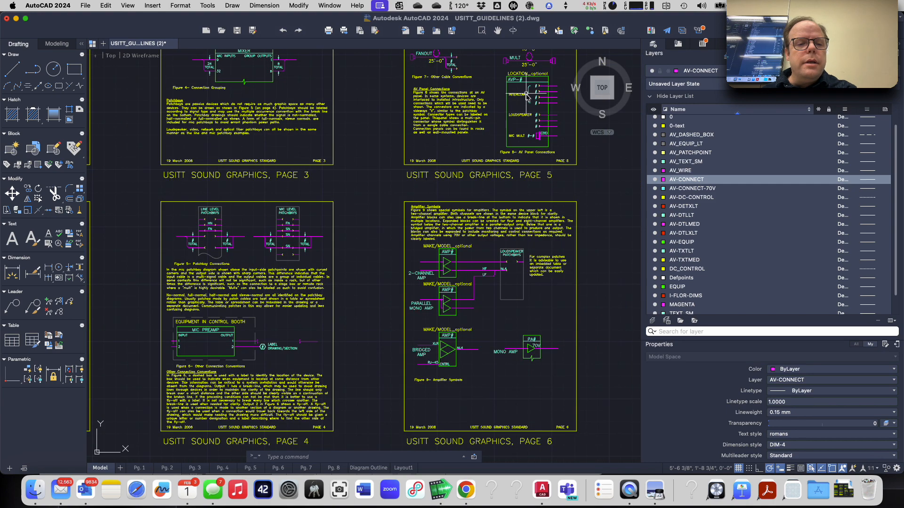
{"action": "scroll", "coordinate": [485, 177], "scroll_direction": "up", "scroll_amount": 3}
{"action": "scroll", "coordinate": [236, 269], "scroll_direction": "down", "scroll_amount": 5}
{"action": "scroll", "coordinate": [317, 217], "scroll_direction": "up", "scroll_amount": 2}
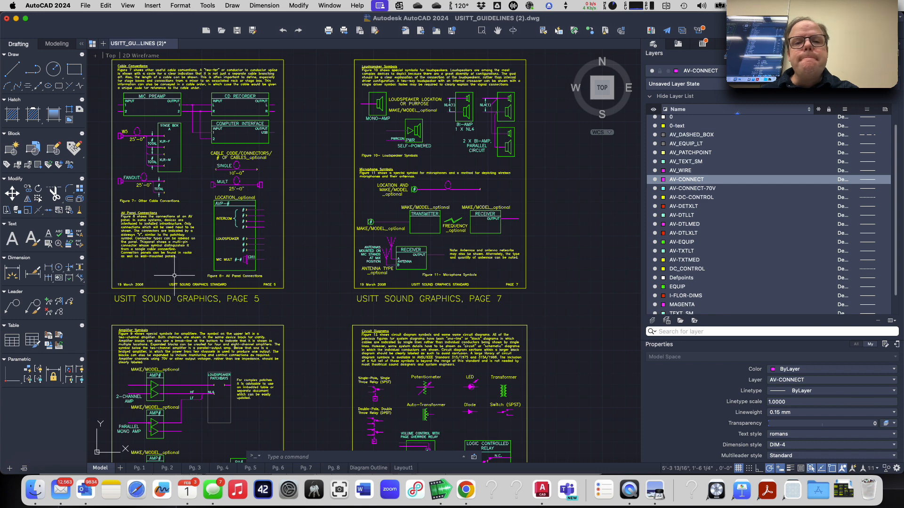
{"action": "scroll", "coordinate": [491, 102], "scroll_direction": "up", "scroll_amount": 2}
{"action": "scroll", "coordinate": [491, 103], "scroll_direction": "up", "scroll_amount": 4}
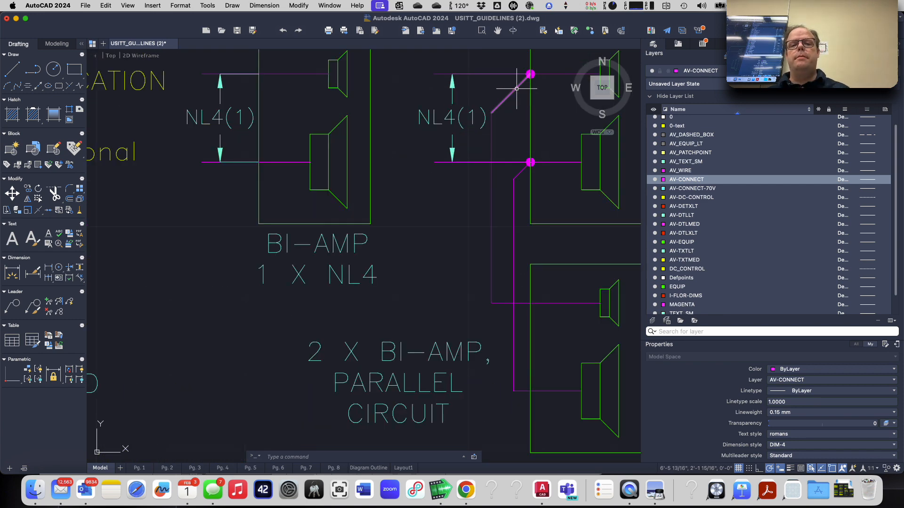
{"action": "type", "text": "co"}
{"action": "key", "text": "Return"}
{"action": "left_click", "coordinate": [510, 89]}
{"action": "right_click", "coordinate": [512, 95]}
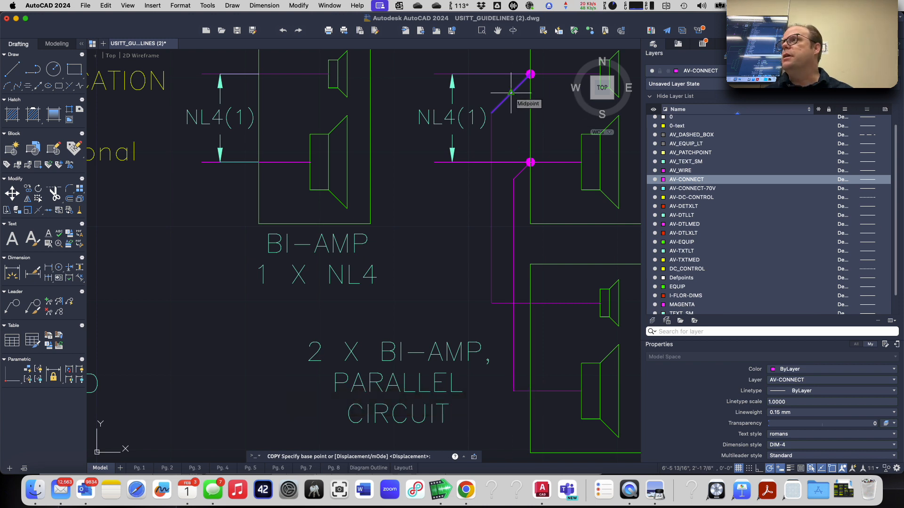
{"action": "left_click", "coordinate": [511, 93]}
{"action": "scroll", "coordinate": [488, 161], "scroll_direction": "down", "scroll_amount": 10}
{"action": "scroll", "coordinate": [487, 162], "scroll_direction": "down", "scroll_amount": 5}
{"action": "scroll", "coordinate": [458, 210], "scroll_direction": "up", "scroll_amount": 10}
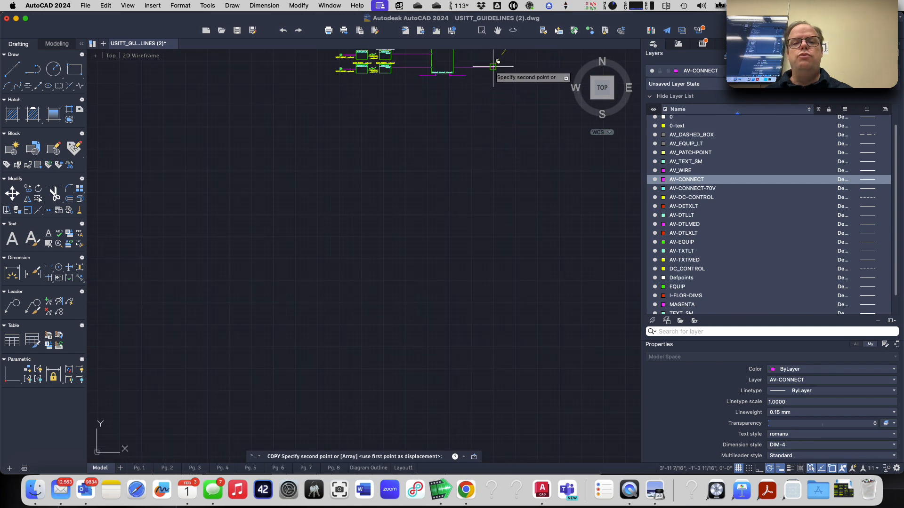
{"action": "scroll", "coordinate": [492, 66], "scroll_direction": "up", "scroll_amount": 6}
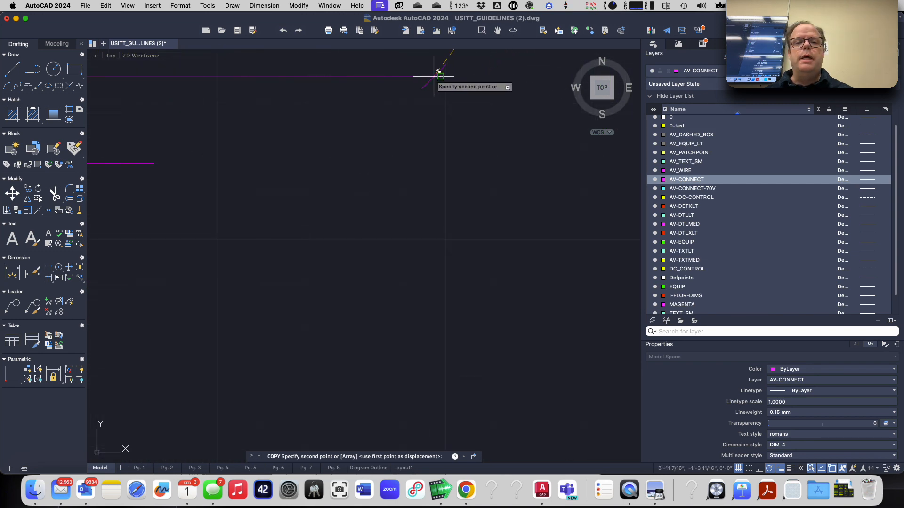
{"action": "scroll", "coordinate": [283, 82], "scroll_direction": "down", "scroll_amount": 3}
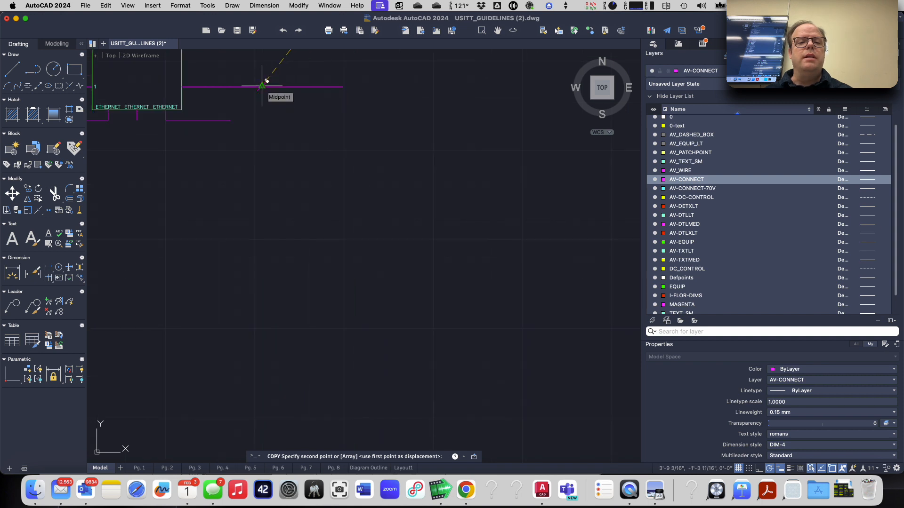
{"action": "left_click", "coordinate": [262, 86]}
{"action": "key", "text": "Return"}
- Trim the output line beyond the diagonal slash, using the slash as the cutting edge
{"action": "scroll", "coordinate": [242, 70], "scroll_direction": "up", "scroll_amount": 3}
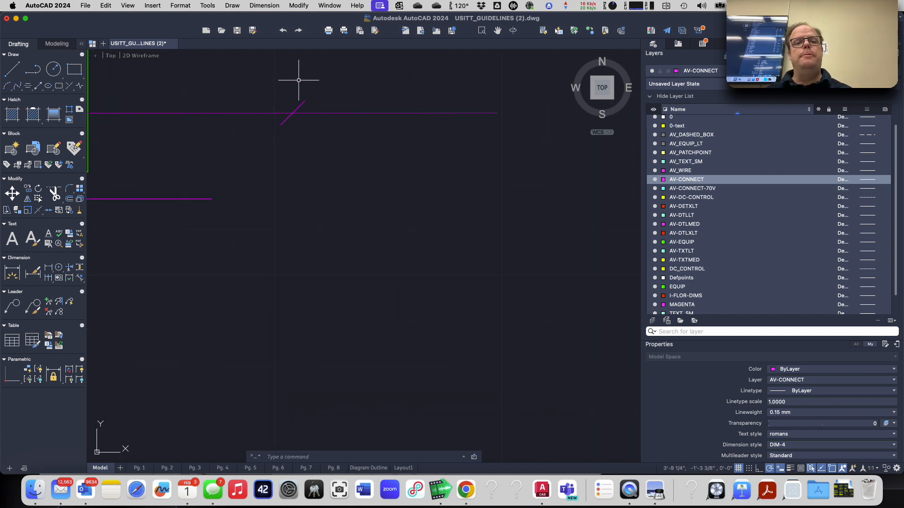
{"action": "mouse_move", "coordinate": [268, 85]}
{"action": "middle_mouse_down"}
{"action": "mouse_move", "coordinate": [385, 169]}
{"action": "mouse_move", "coordinate": [329, 199]}
{"action": "middle_mouse_up"}
{"action": "scroll", "coordinate": [385, 168], "scroll_direction": "up", "scroll_amount": 2}
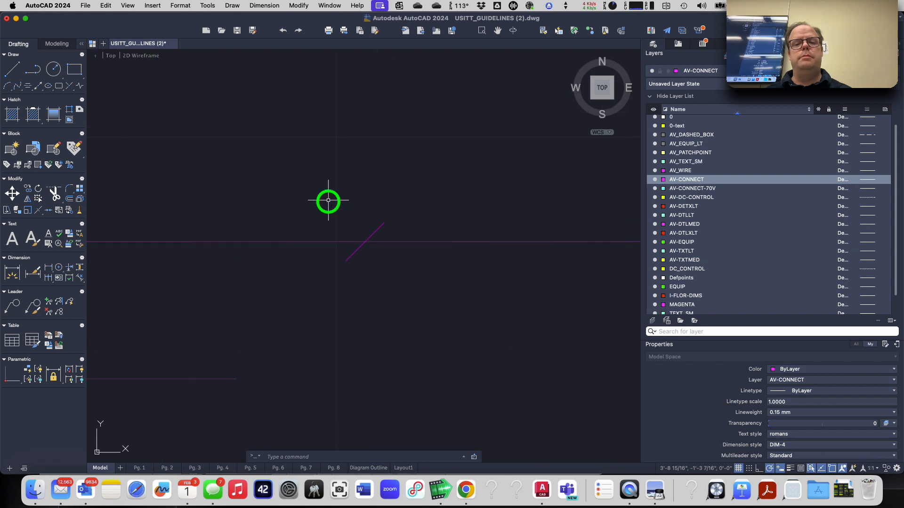
{"action": "scroll", "coordinate": [329, 199], "scroll_direction": "down", "scroll_amount": 4}
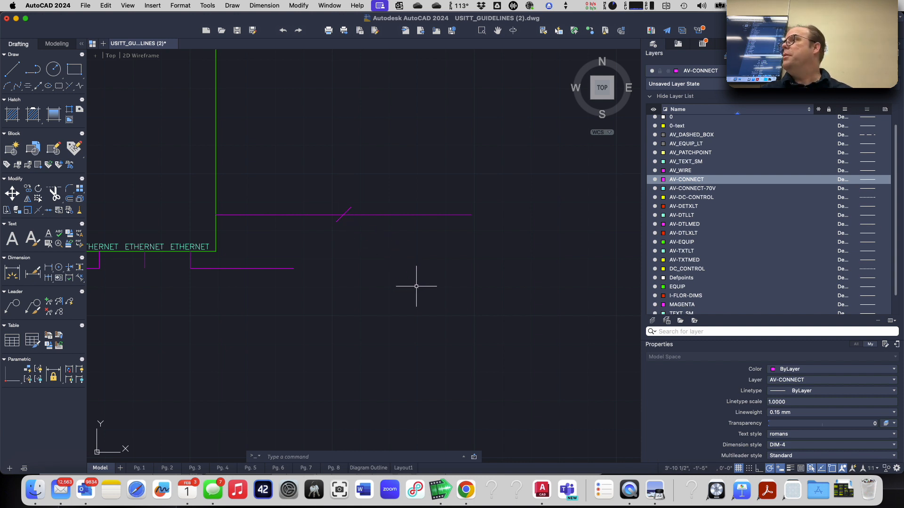
{"action": "type", "text": "tr"}
{"action": "key", "text": "Return"}
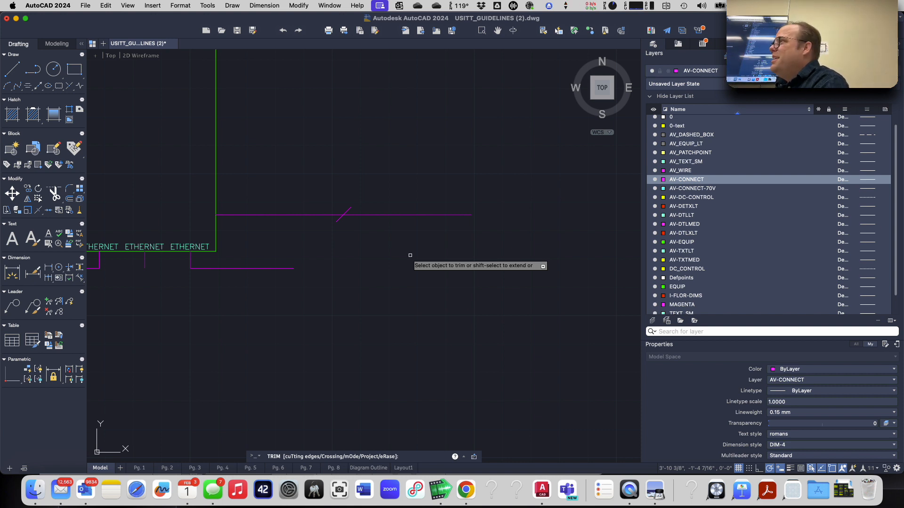
{"action": "type", "text": "t"}
{"action": "key", "text": "Return"}
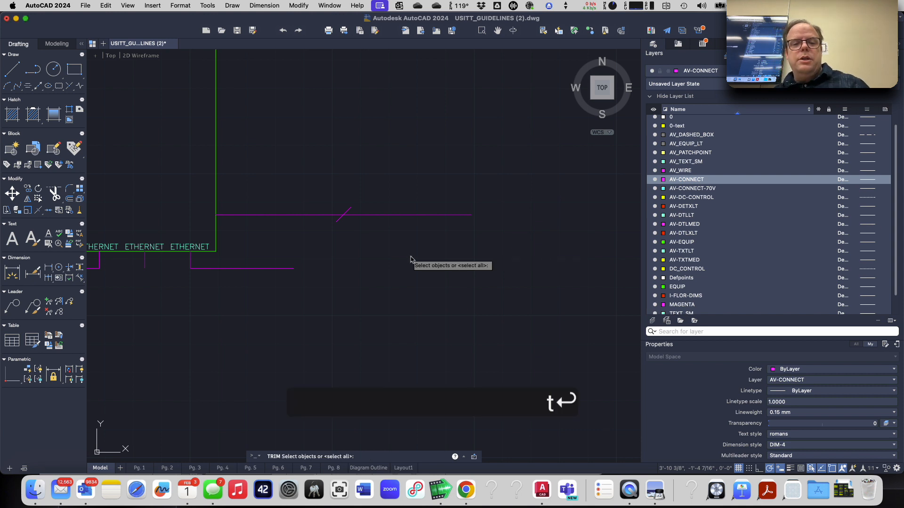
{"action": "left_click", "coordinate": [339, 219]}
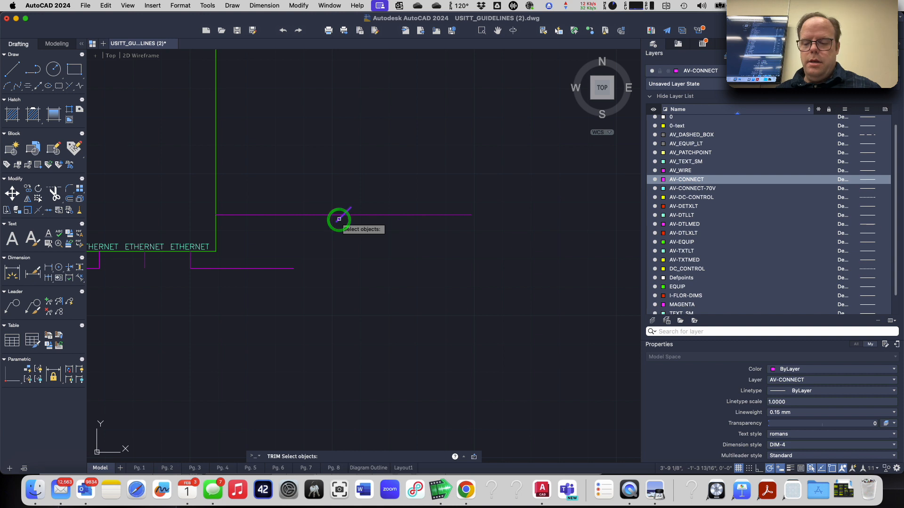
{"action": "key", "text": "Return"}
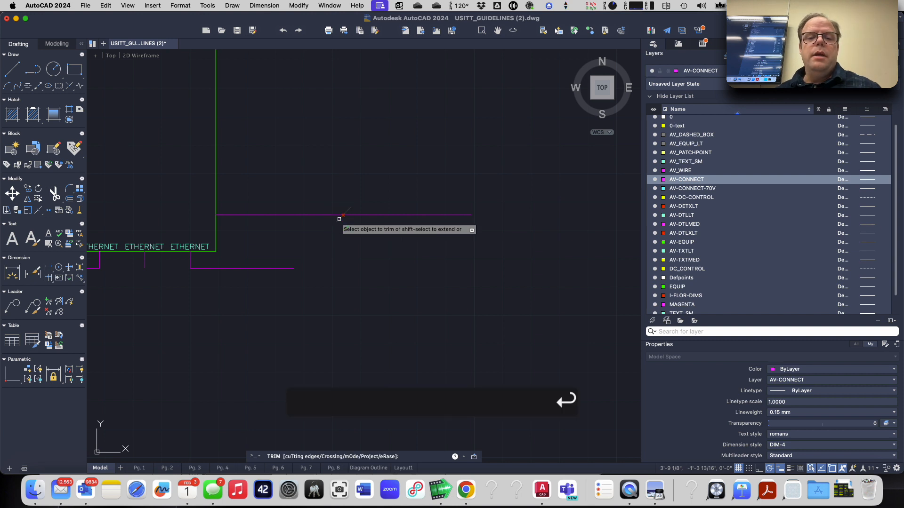
{"action": "left_click", "coordinate": [451, 214]}
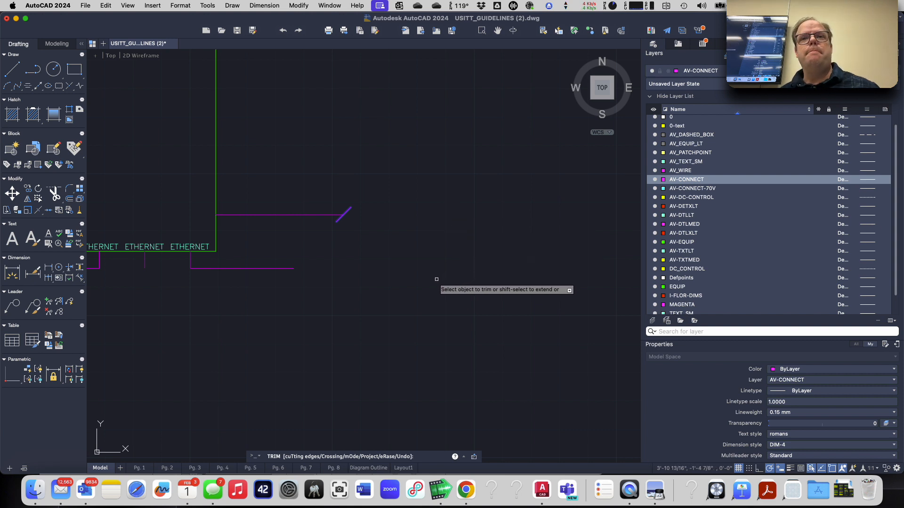
{"action": "key", "text": "Return"}
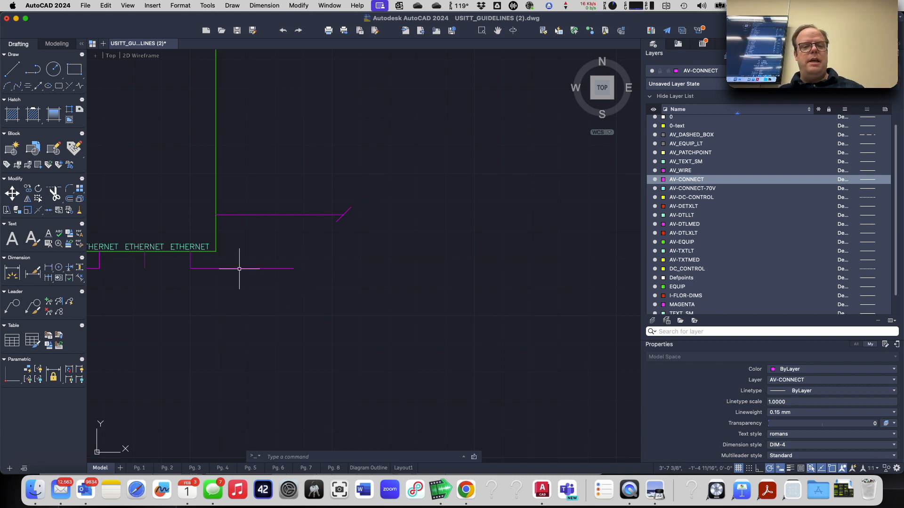
- Copy the vertical cable line on the output side of page 4's MIC LEVEL PATCHBAYS by its midpoint onto the right Ethernet connection's horizontal line
{"action": "mouse_move", "coordinate": [246, 270]}
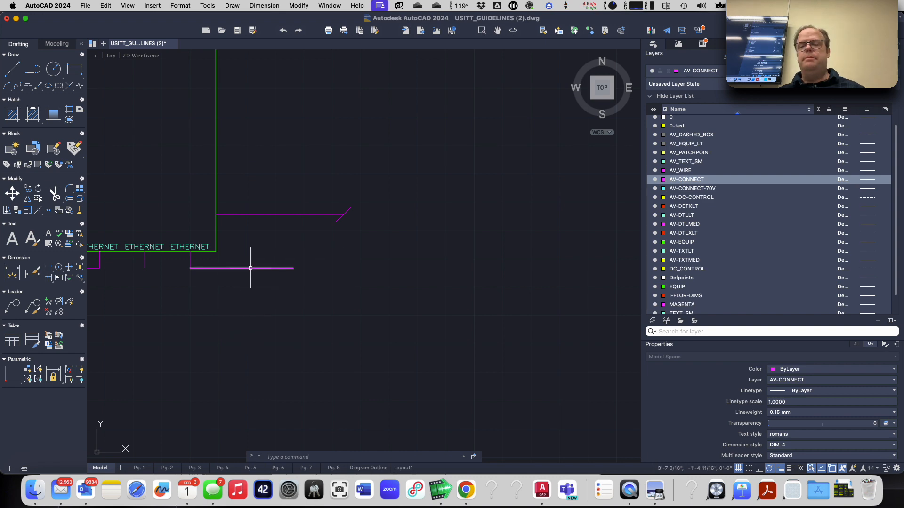
{"action": "scroll", "coordinate": [383, 323], "scroll_direction": "down", "scroll_amount": 6}
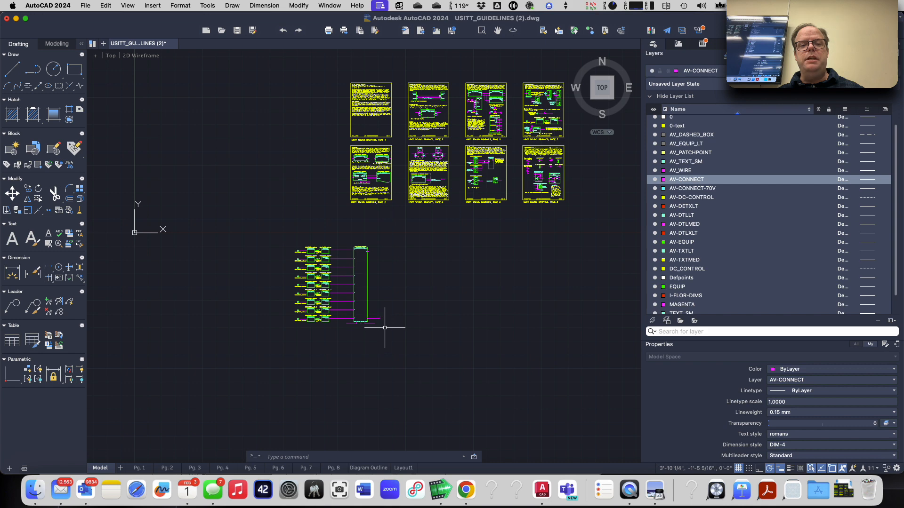
{"action": "scroll", "coordinate": [483, 172], "scroll_direction": "up", "scroll_amount": 4}
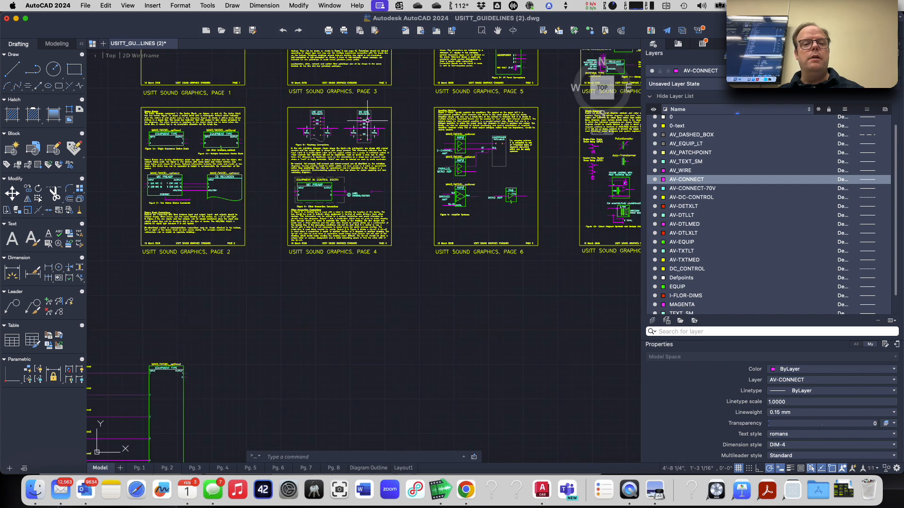
{"action": "scroll", "coordinate": [374, 121], "scroll_direction": "up", "scroll_amount": 6}
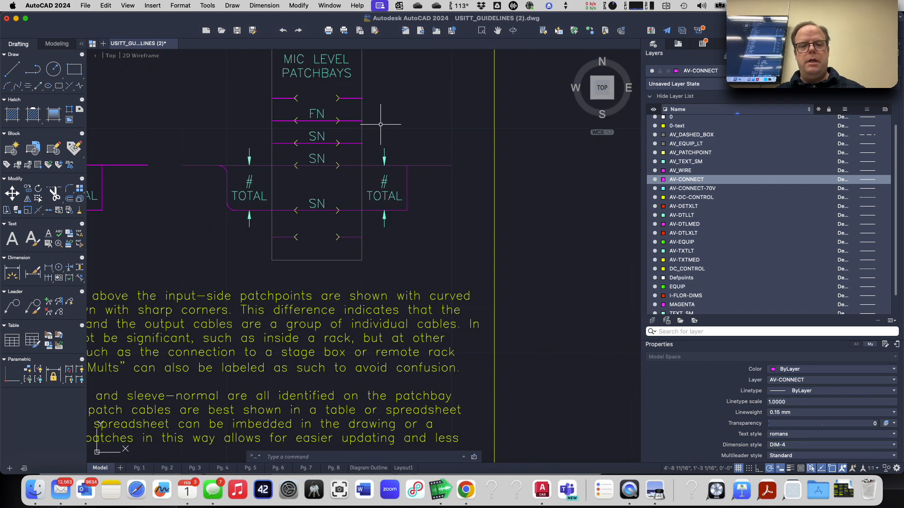
{"action": "type", "text": "co"}
{"action": "key", "text": "Return"}
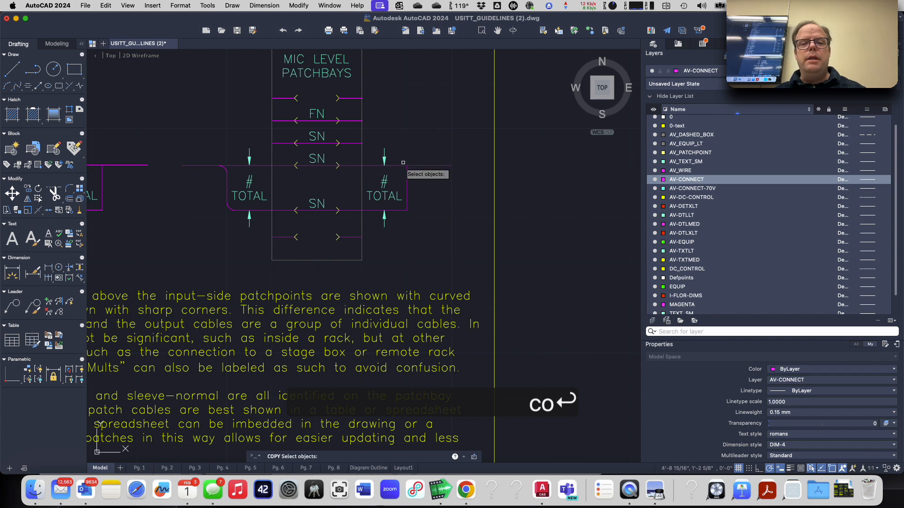
{"action": "left_click", "coordinate": [407, 179]}
{"action": "right_click", "coordinate": [410, 186]}
{"action": "left_click", "coordinate": [408, 187]}
{"action": "scroll", "coordinate": [393, 263], "scroll_direction": "down", "scroll_amount": 10}
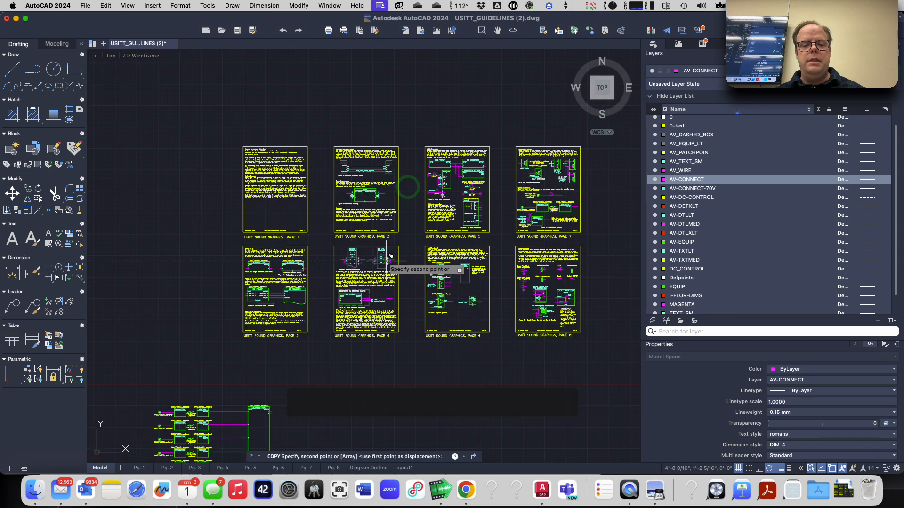
{"action": "scroll", "coordinate": [348, 363], "scroll_direction": "up", "scroll_amount": 12}
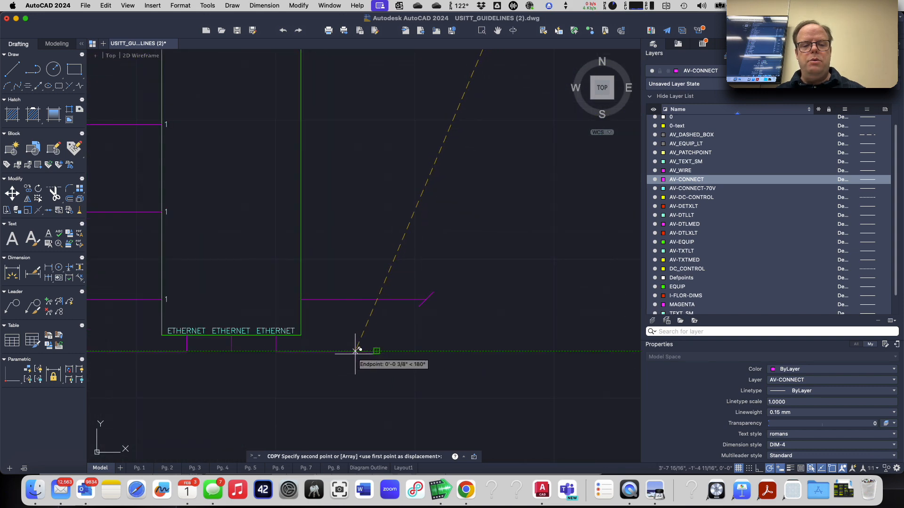
{"action": "left_click", "coordinate": [344, 352]}
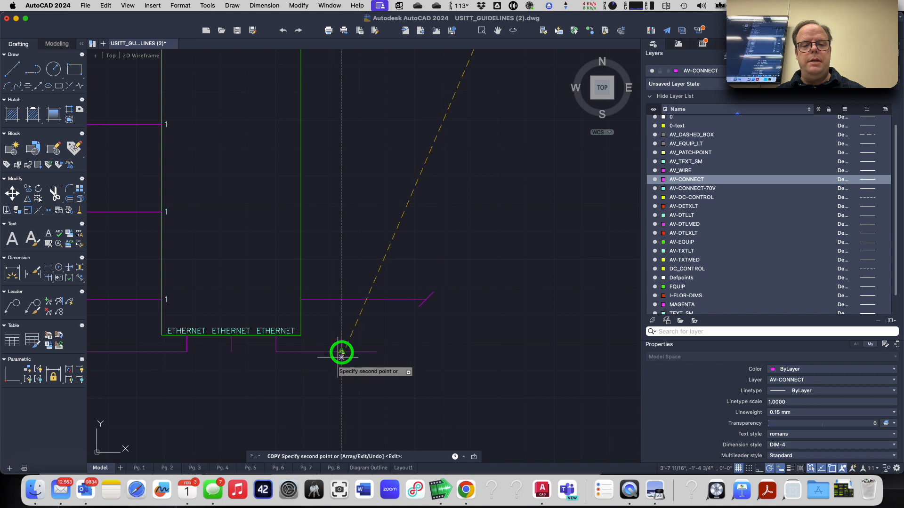
{"action": "key", "text": "Return"}
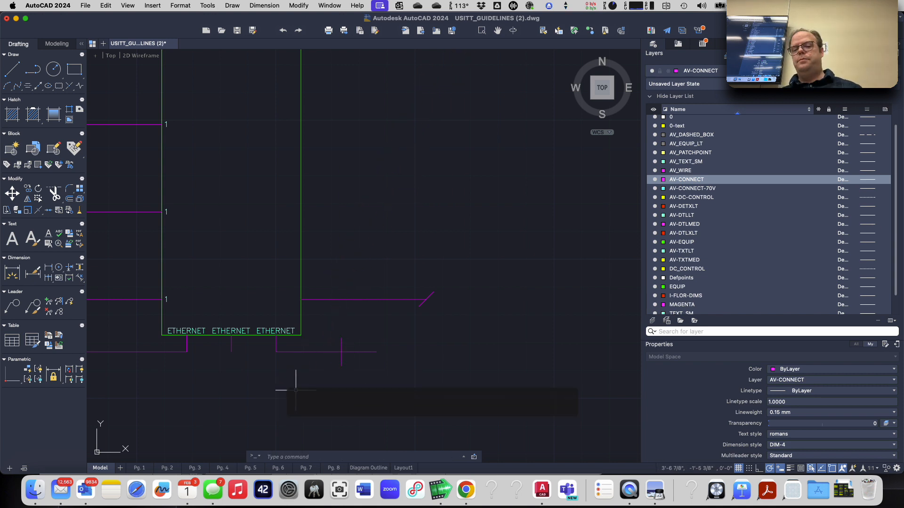
- Trim the right Ethernet connection's horizontal line back to the copied vertical line
{"action": "scroll", "coordinate": [396, 358], "scroll_direction": "up", "scroll_amount": 4}
{"action": "type", "text": "tr"}
{"action": "key", "text": "Return"}
{"action": "type", "text": "t"}
{"action": "key", "text": "Return"}
{"action": "left_click", "coordinate": [256, 319]}
{"action": "left_click", "coordinate": [258, 324]}
{"action": "key", "text": "Return"}
{"action": "left_click", "coordinate": [266, 340]}
{"action": "left_click", "coordinate": [299, 390]}
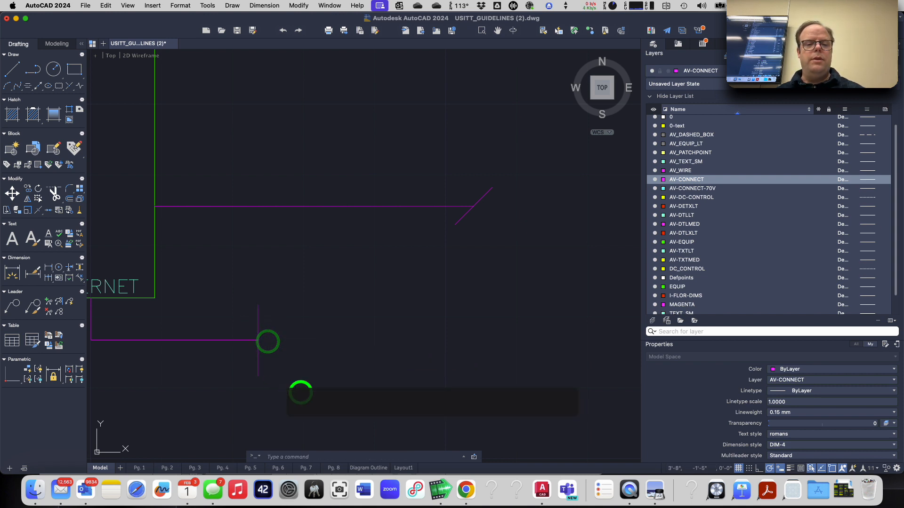
- Erase the vertical cutting line at the end of the shortened right Ethernet connection
{"action": "left_click", "coordinate": [255, 368]}
{"action": "type", "text": "e"}
{"action": "key", "text": "Return"}
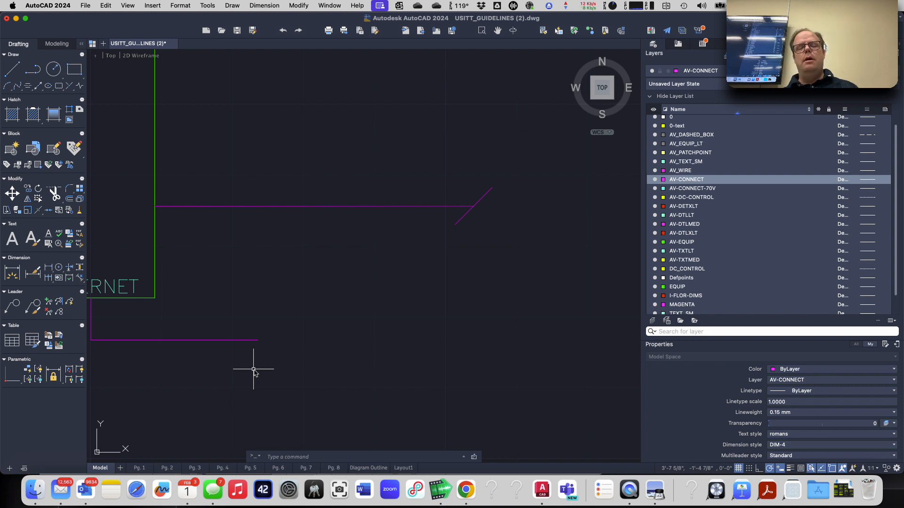
- Review the assignment's permitted commands and outline in Chrome, and examine the slash-ended lines and 70V amplifier wiring in Preview's example diagram
{"action": "key", "text": "super+Tab"}
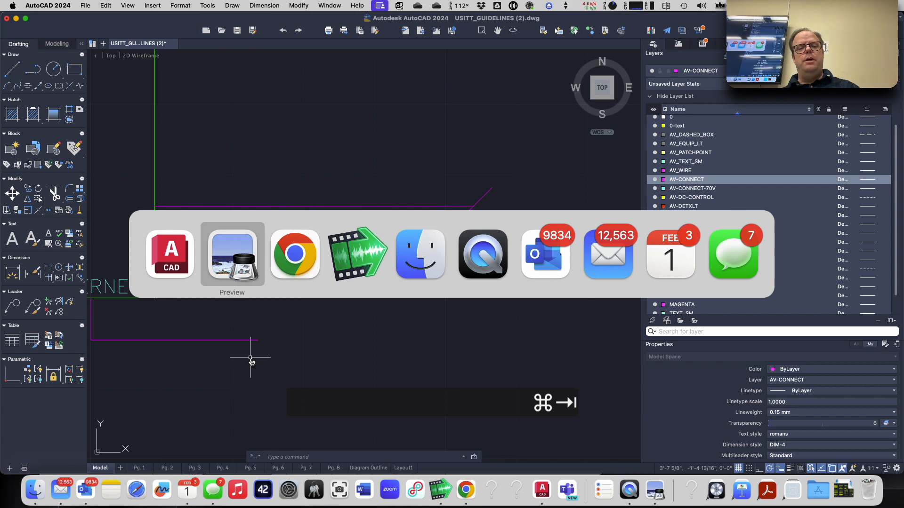
{"action": "key", "text": "super+Tab"}
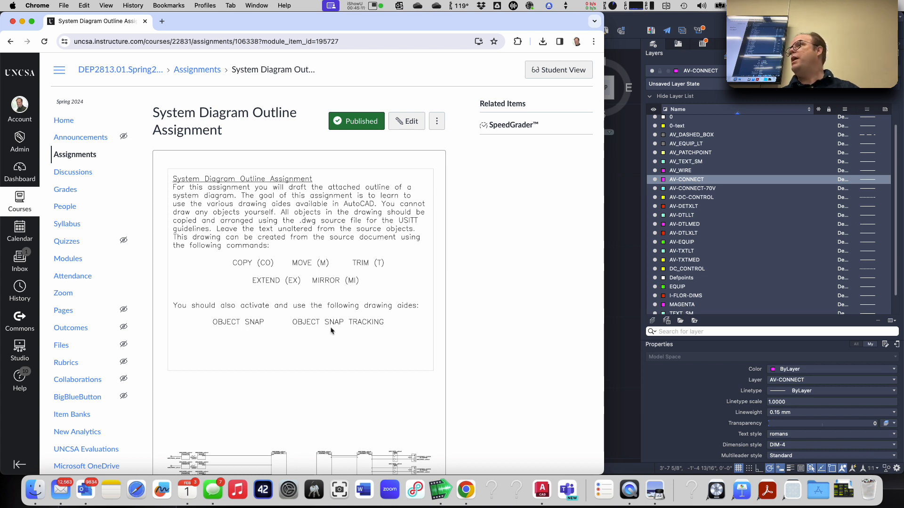
{"action": "scroll", "coordinate": [327, 334], "scroll_direction": "down", "scroll_amount": 6}
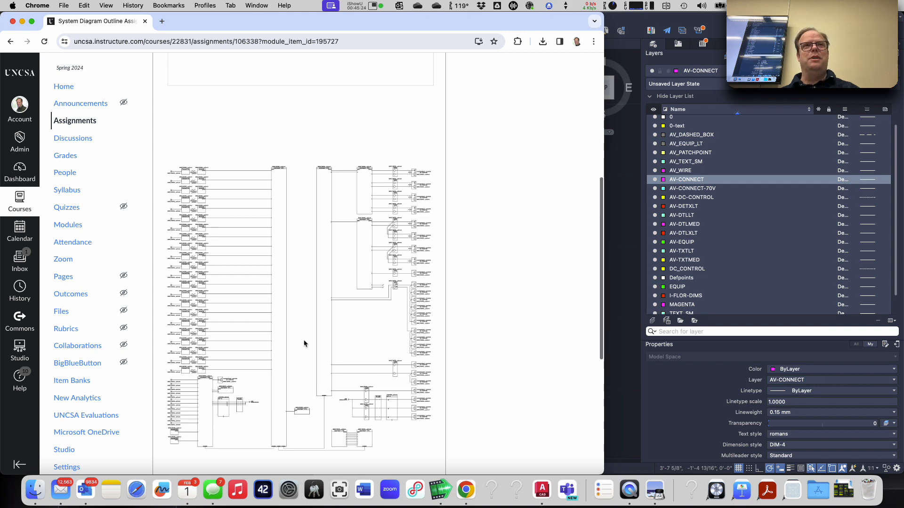
{"action": "key", "text": "super+Tab"}
{"action": "key", "text": "super+Tab"}
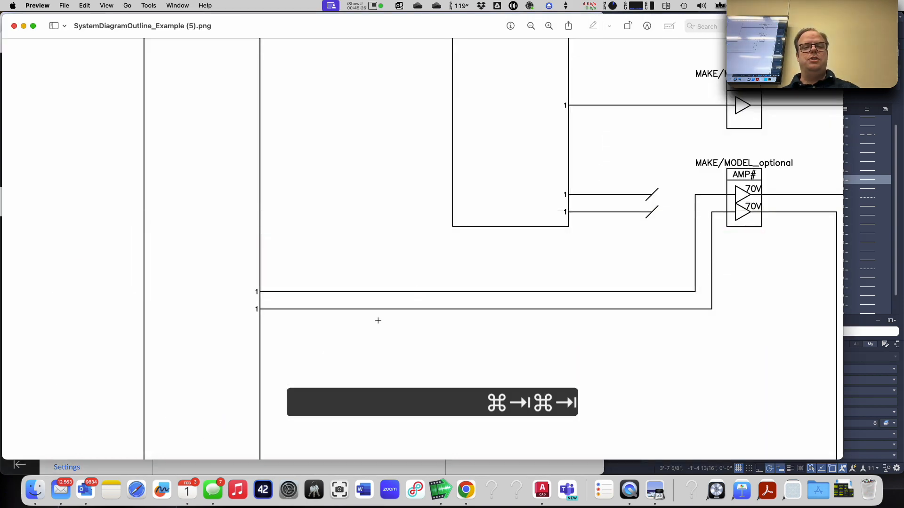
{"action": "scroll", "coordinate": [420, 203], "scroll_direction": "down", "scroll_amount": 5}
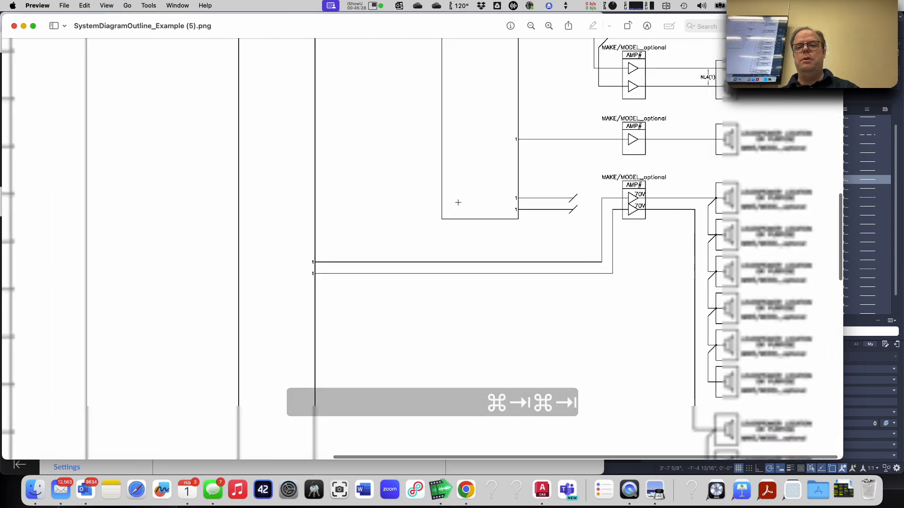
{"action": "scroll", "coordinate": [781, 205], "scroll_direction": "up", "scroll_amount": 5}
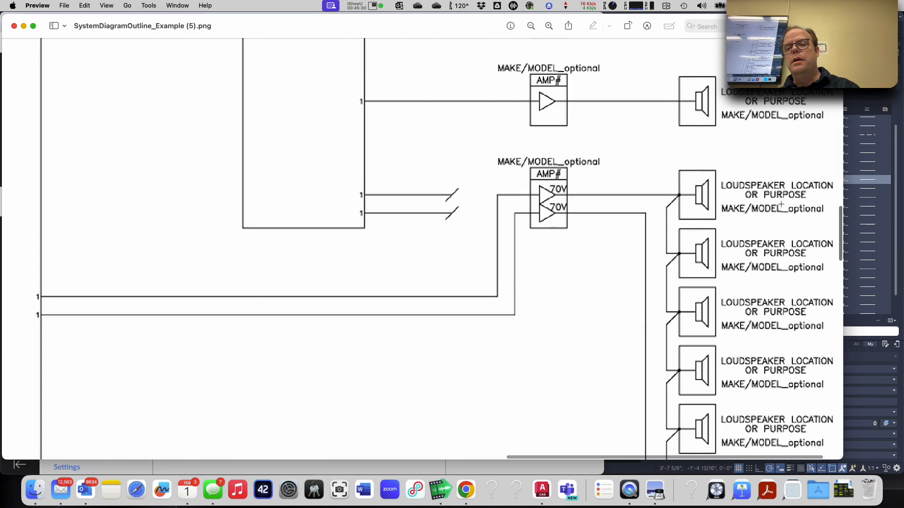
- Examine the 70V amplifier wiring, the daisy-chained loudspeakers and the overall layout of the example diagram
{"action": "scroll", "coordinate": [780, 205], "scroll_direction": "down", "scroll_amount": 5}
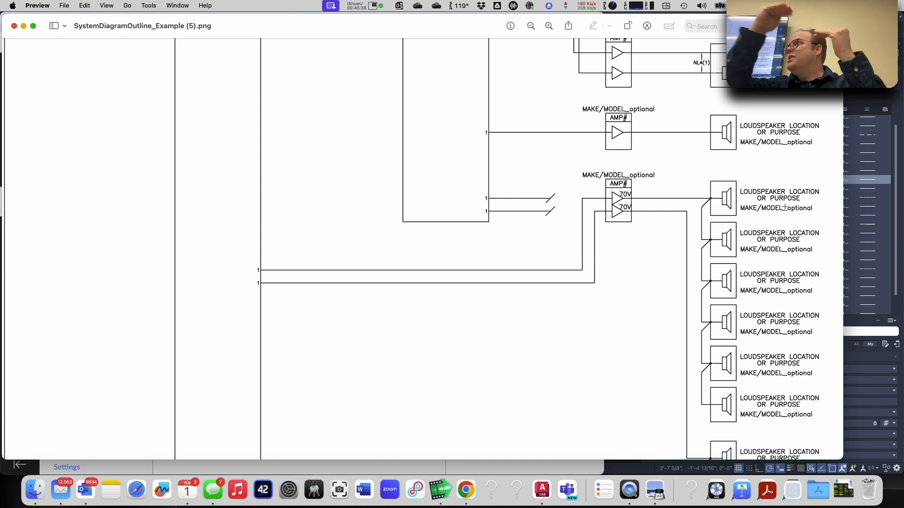
{"action": "scroll", "coordinate": [784, 207], "scroll_direction": "down", "scroll_amount": 5}
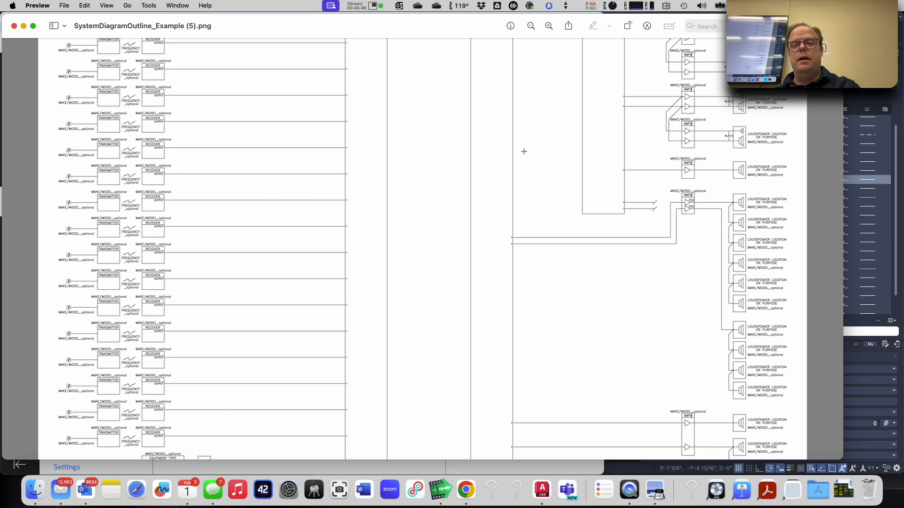
{"action": "scroll", "coordinate": [523, 161], "scroll_direction": "down", "scroll_amount": 2}
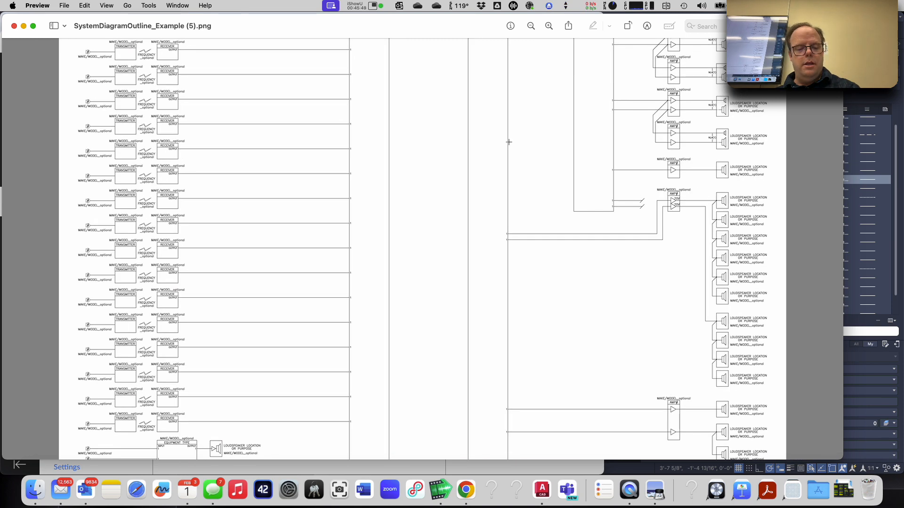
{"action": "key", "text": "super+Tab"}
{"action": "key", "text": "super+Tab"}
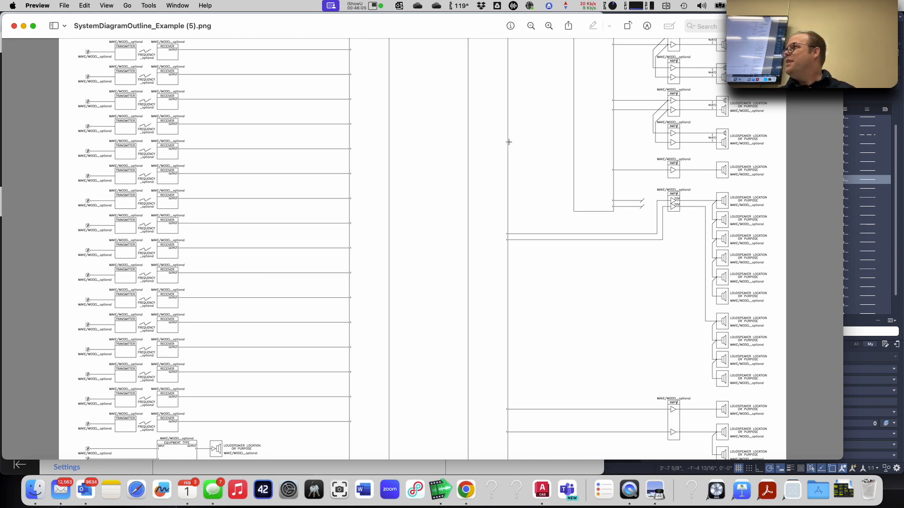
{"action": "key", "text": "super+Tab"}
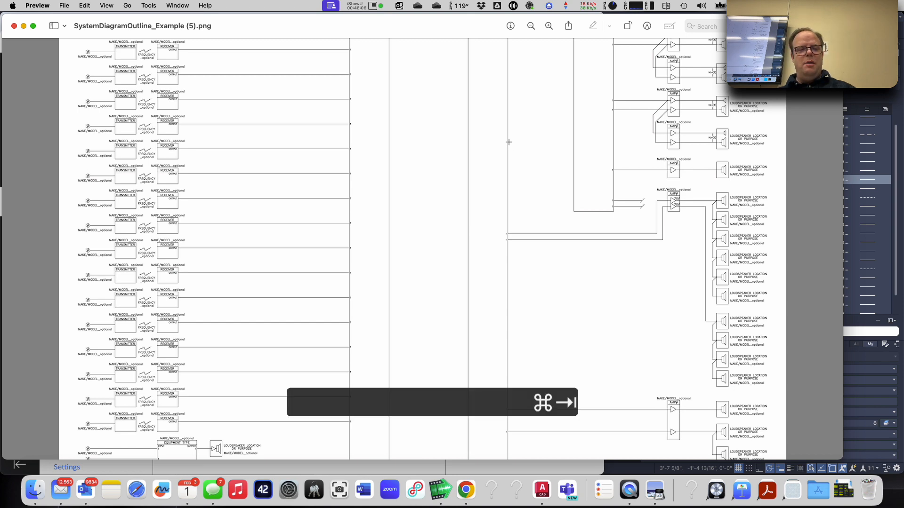
- Switch to AutoCAD and look over the USITT guideline pages, especially the connection, amplifier and loudspeaker symbols on pages 5 to 8
{"action": "key", "text": "super+Tab"}
{"action": "scroll", "coordinate": [513, 123], "scroll_direction": "down", "scroll_amount": 10}
{"action": "scroll", "coordinate": [522, 98], "scroll_direction": "up", "scroll_amount": 3}
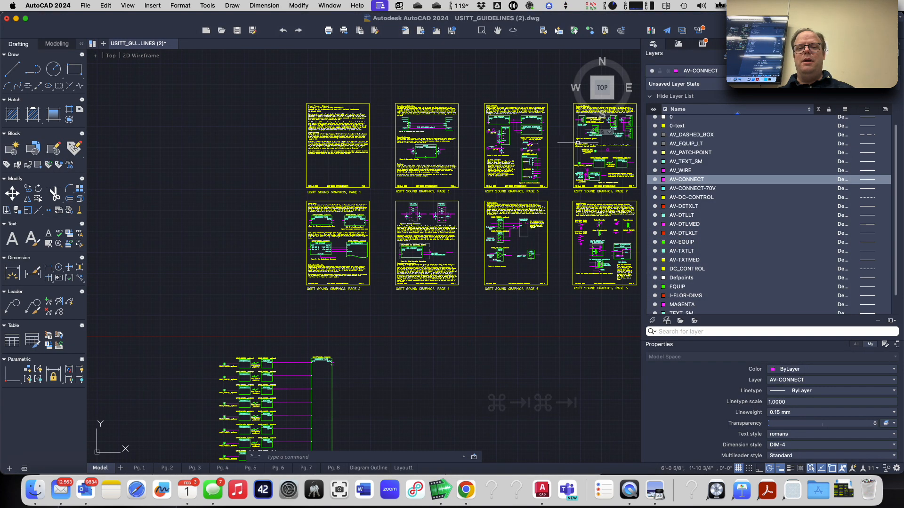
{"action": "middle_click_drag", "start_coordinate": [585, 159], "coordinate": [428, 209]}
{"action": "scroll", "coordinate": [429, 211], "scroll_direction": "up", "scroll_amount": 5}
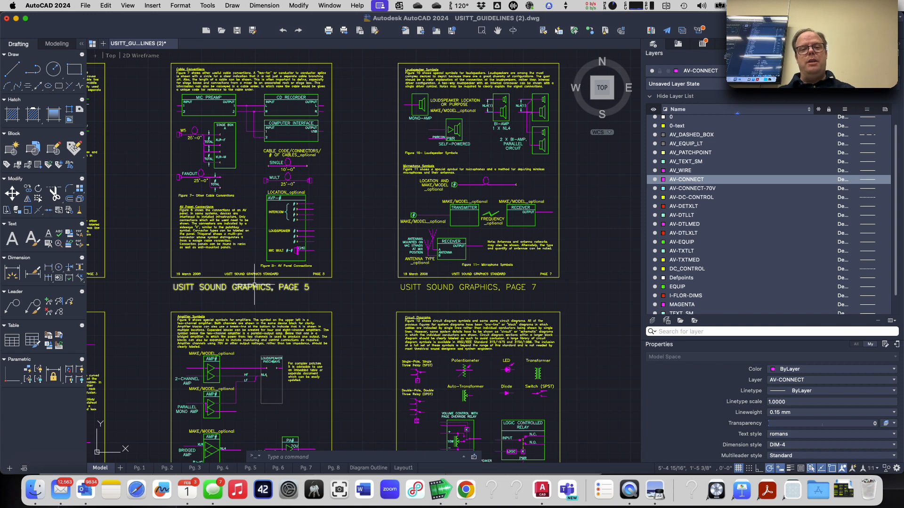
{"action": "mouse_move", "coordinate": [254, 287]}
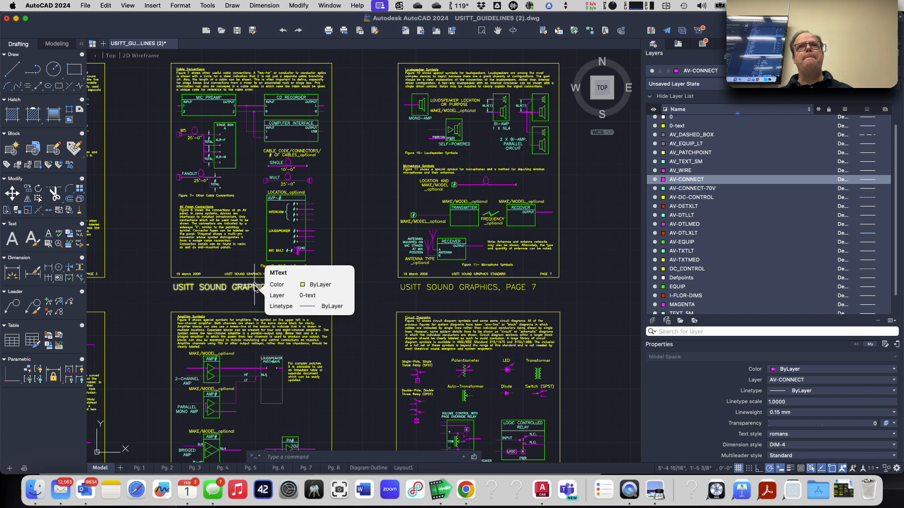
{"action": "scroll", "coordinate": [254, 287], "scroll_direction": "down", "scroll_amount": 5}
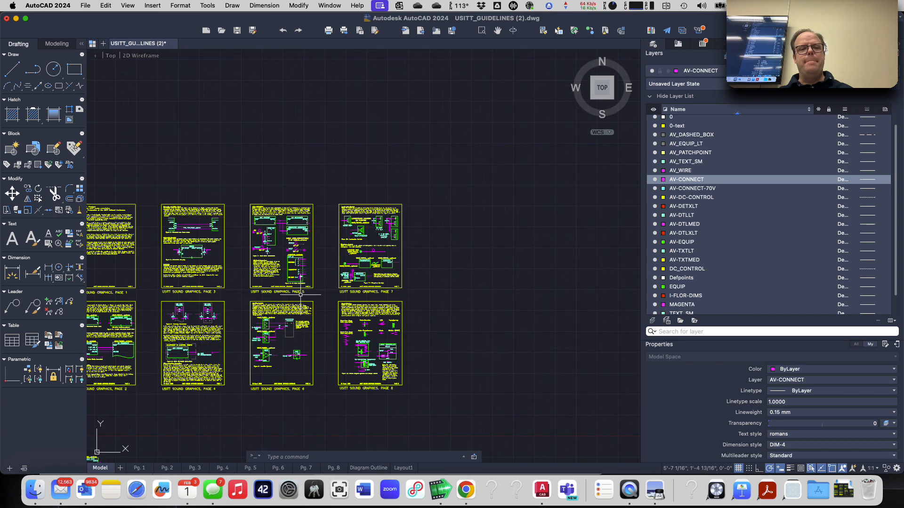
{"action": "scroll", "coordinate": [239, 328], "scroll_direction": "up", "scroll_amount": 5}
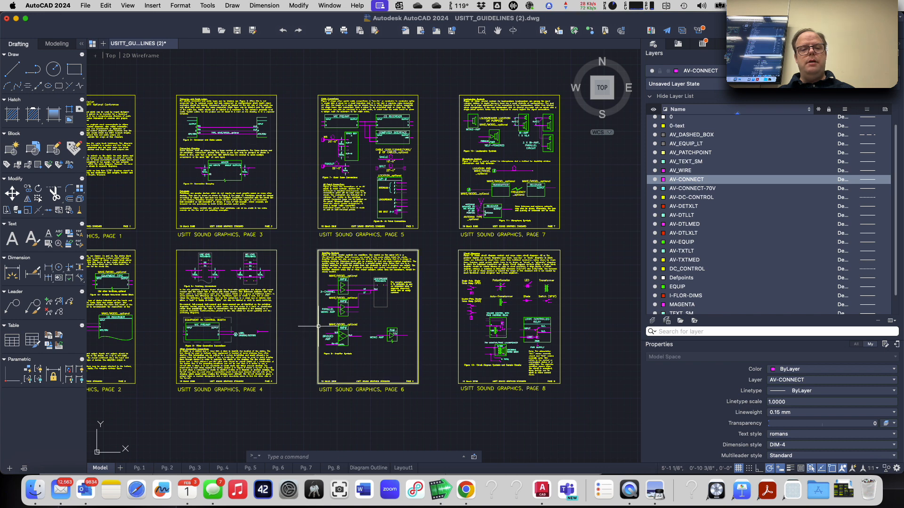
{"action": "mouse_move", "coordinate": [319, 328]}
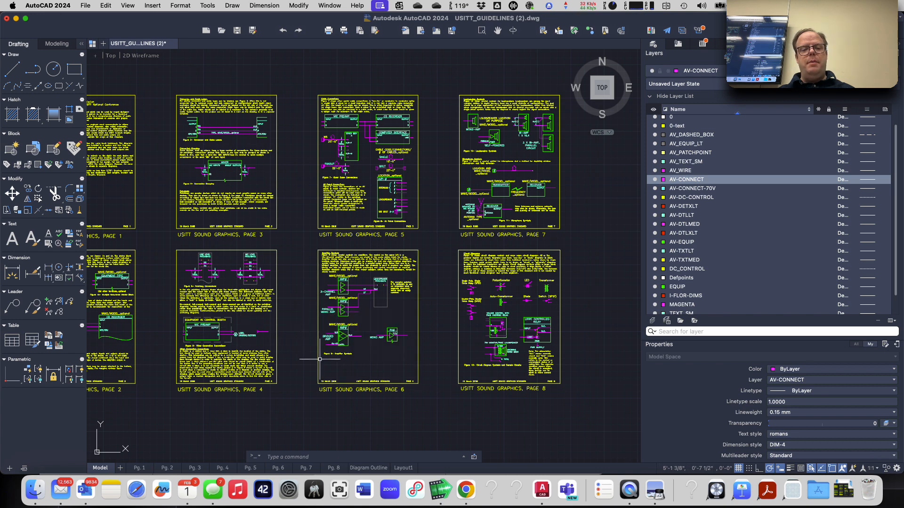
{"action": "scroll", "coordinate": [303, 413], "scroll_direction": "down", "scroll_amount": 3}
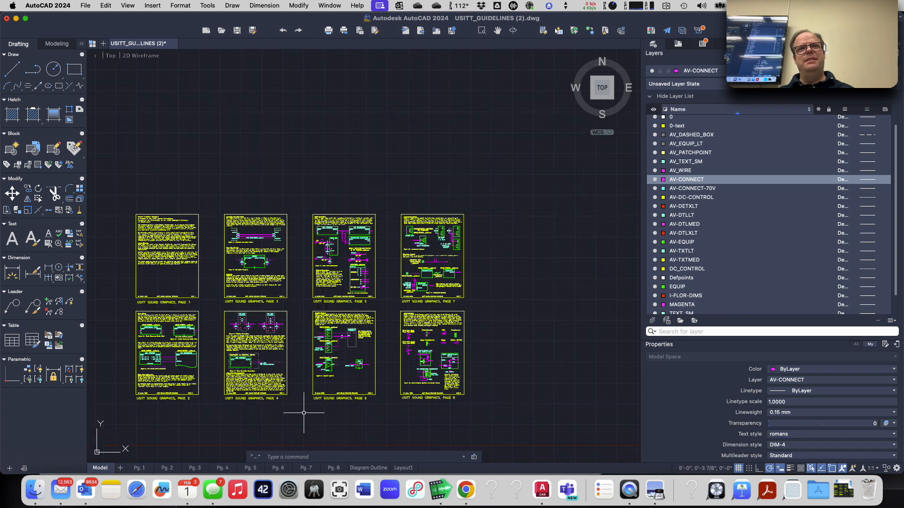
{"action": "scroll", "coordinate": [304, 413], "scroll_direction": "up", "scroll_amount": 4}
{"action": "scroll", "coordinate": [304, 413], "scroll_direction": "down", "scroll_amount": 1}
{"action": "scroll", "coordinate": [309, 289], "scroll_direction": "down", "scroll_amount": 4}
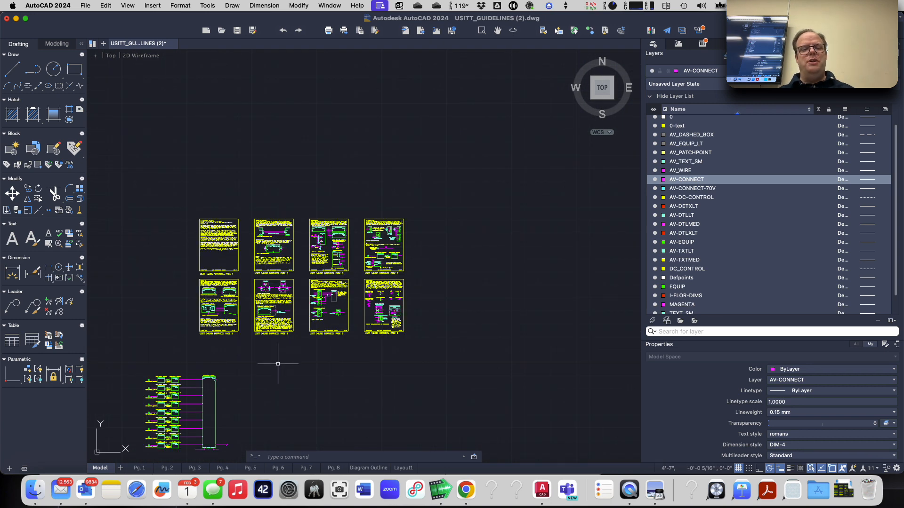
- Compare the drafted transmitter/receiver rows and tall equipment block in AutoCAD with the example diagram in Preview
{"action": "middle_click_drag", "start_coordinate": [277, 363], "coordinate": [369, 142]}
{"action": "scroll", "coordinate": [373, 145], "scroll_direction": "up", "scroll_amount": 2}
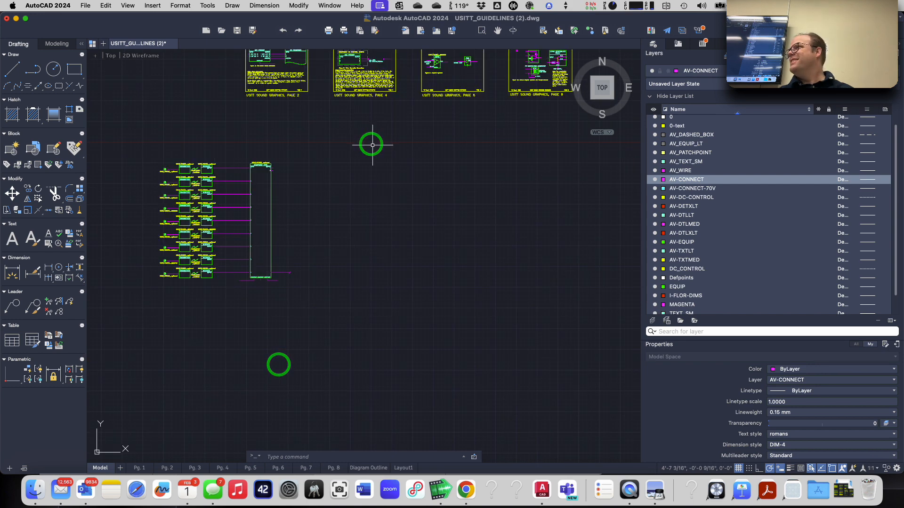
{"action": "left_click", "coordinate": [372, 199]}
{"action": "left_click", "coordinate": [368, 200]}
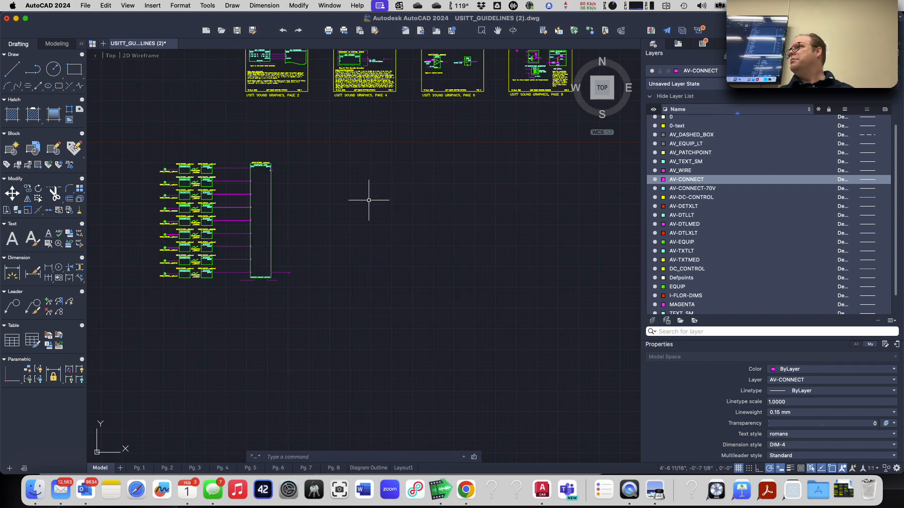
{"action": "key", "text": "super+Tab"}
{"action": "key", "text": "super+Tab"}
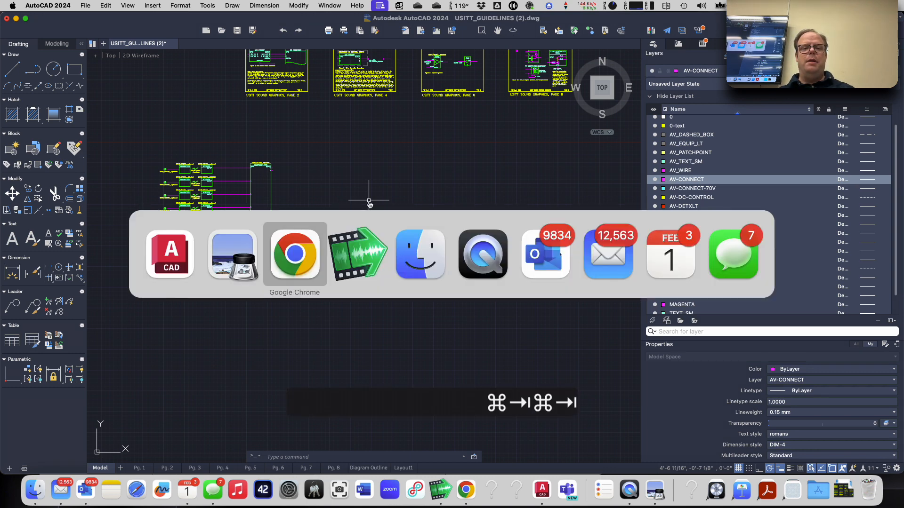
{"action": "key", "text": "super+shift+Tab"}
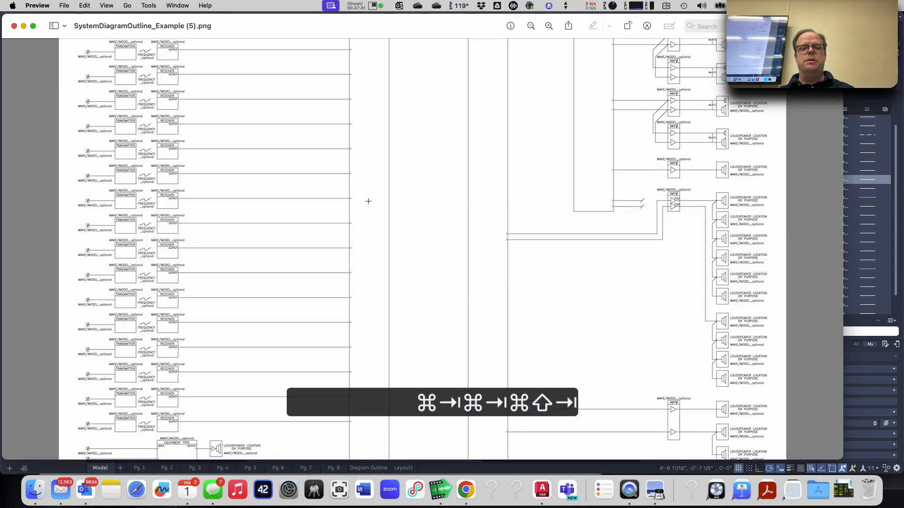
{"action": "key", "text": "super+Tab"}
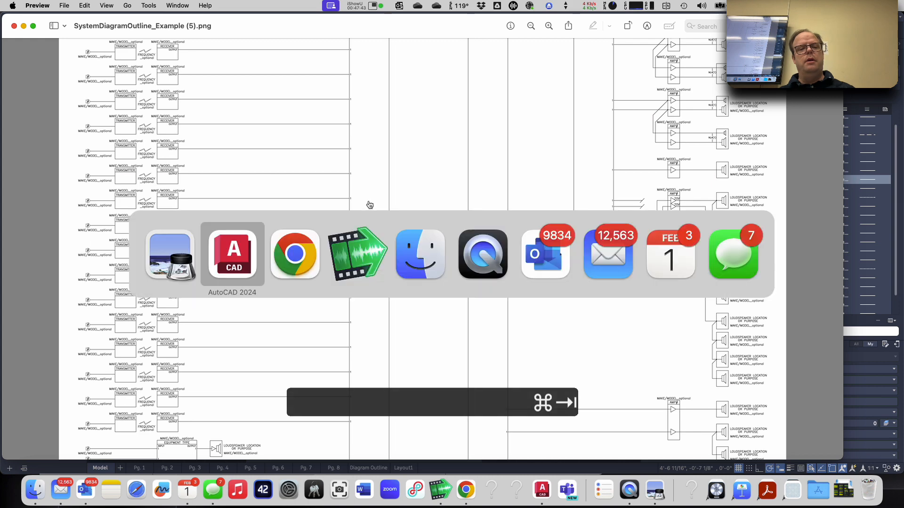
{"action": "scroll", "coordinate": [319, 233], "scroll_direction": "down", "scroll_amount": 2}
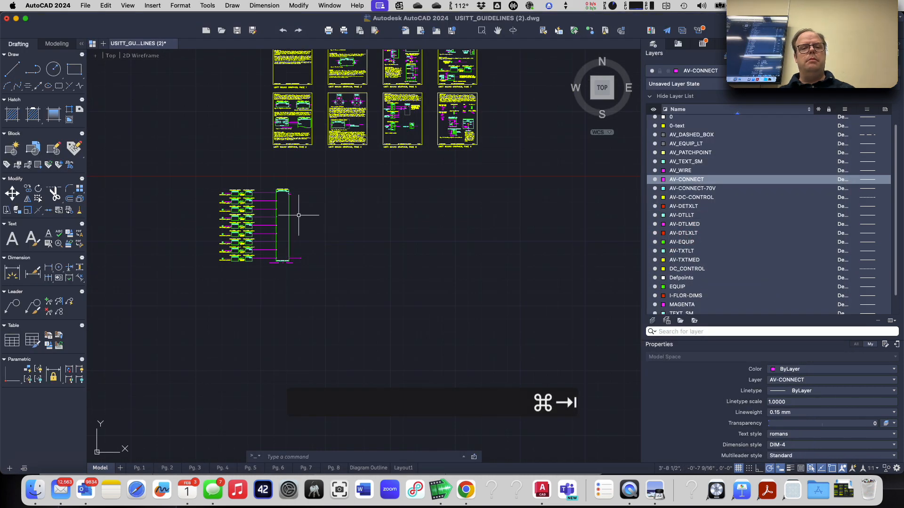
{"action": "scroll", "coordinate": [285, 204], "scroll_direction": "up", "scroll_amount": 4}
{"action": "scroll", "coordinate": [341, 209], "scroll_direction": "down", "scroll_amount": 4}
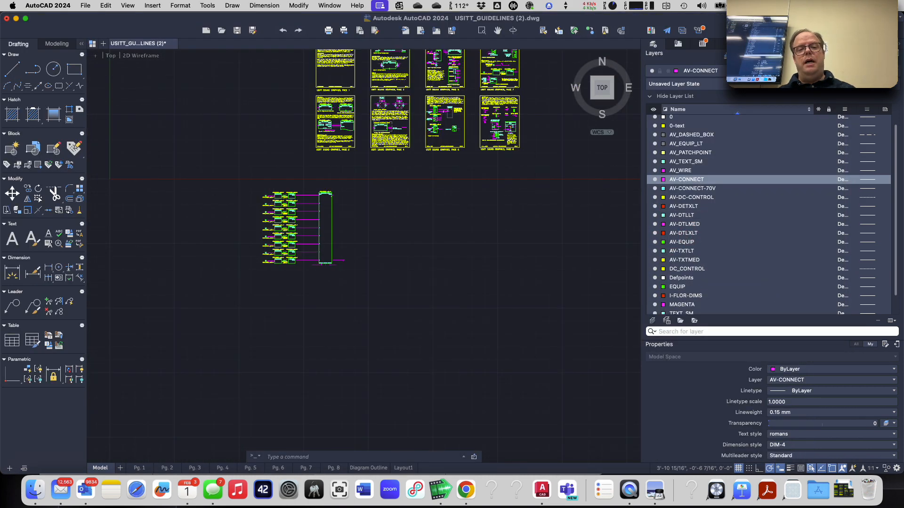
{"action": "scroll", "coordinate": [352, 211], "scroll_direction": "up", "scroll_amount": 2}
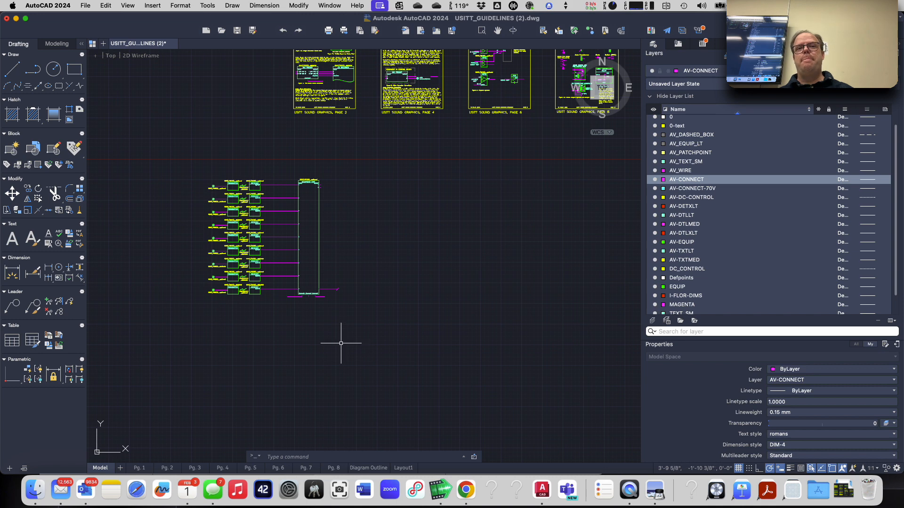
{"action": "key", "text": "super+Tab"}
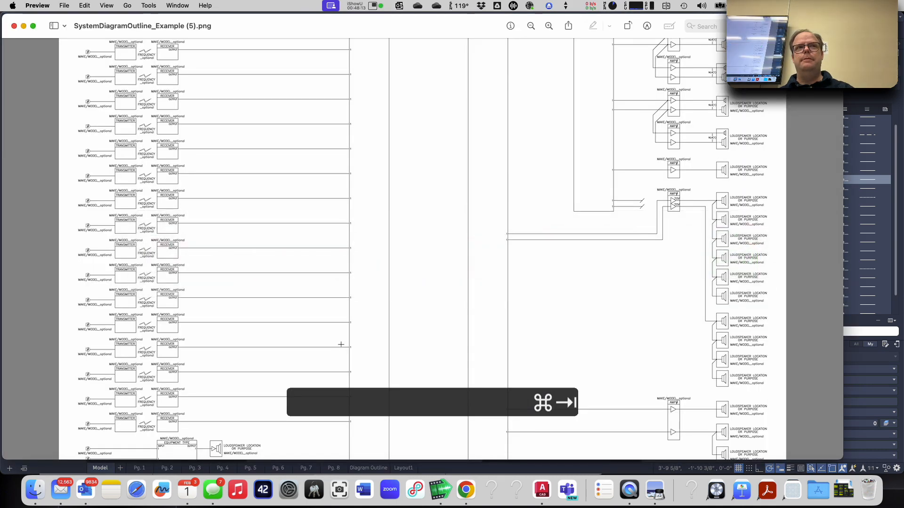